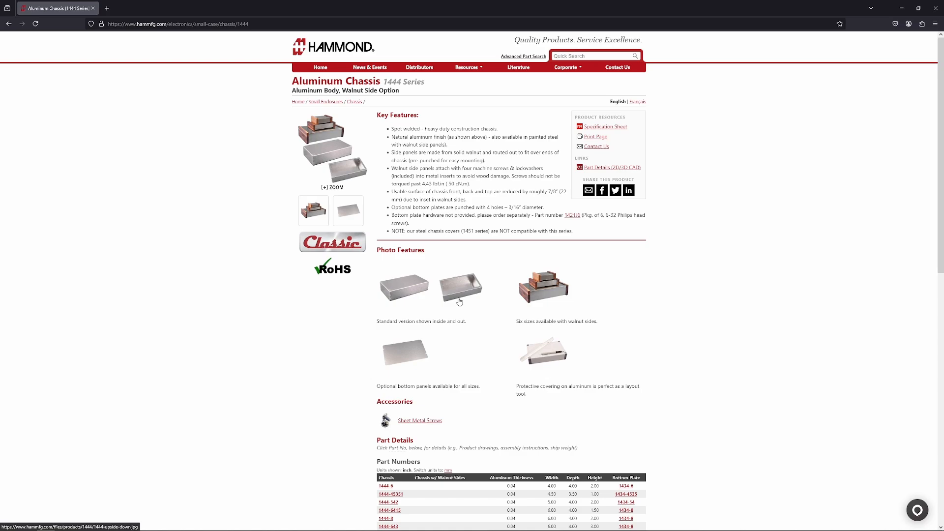
# - Examine the enlarged photos of the standard aluminum chassis, both the closed outside view and the open inside view
pyautogui.click(406, 283)
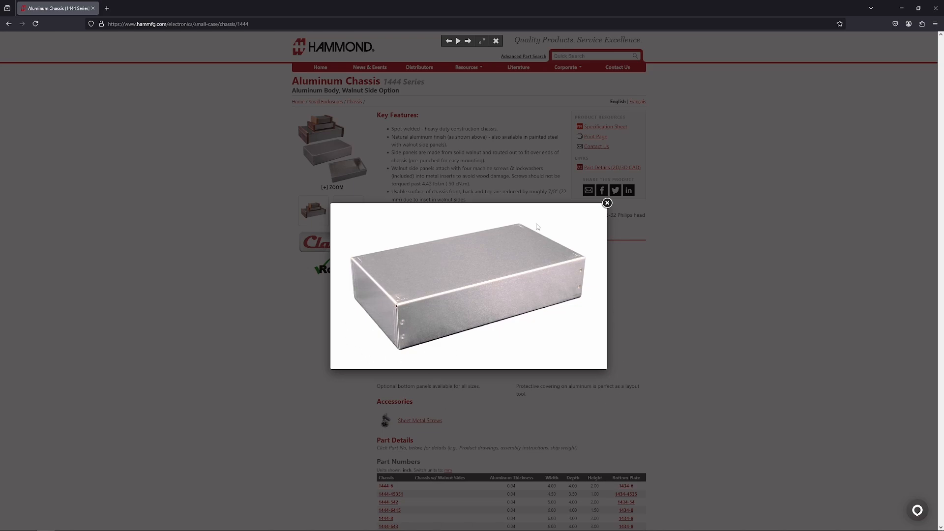
pyautogui.click(738, 270)
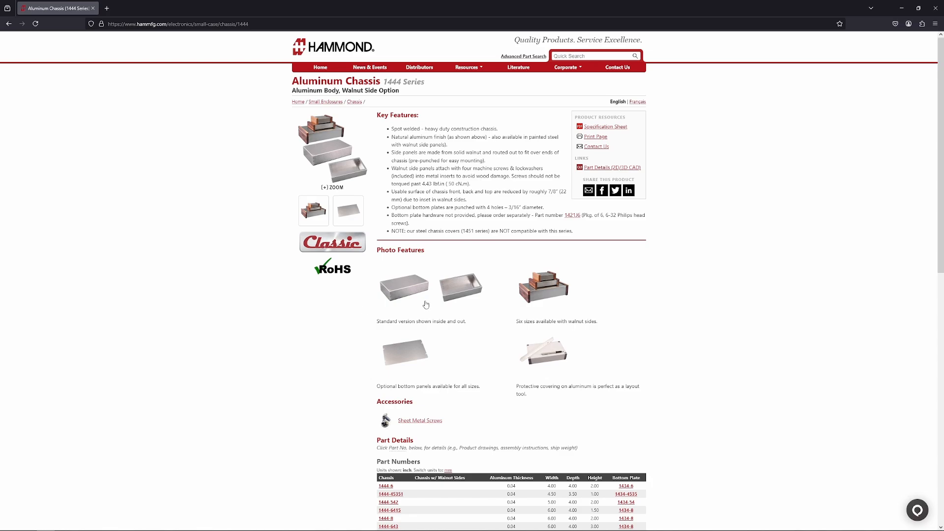
pyautogui.click(469, 285)
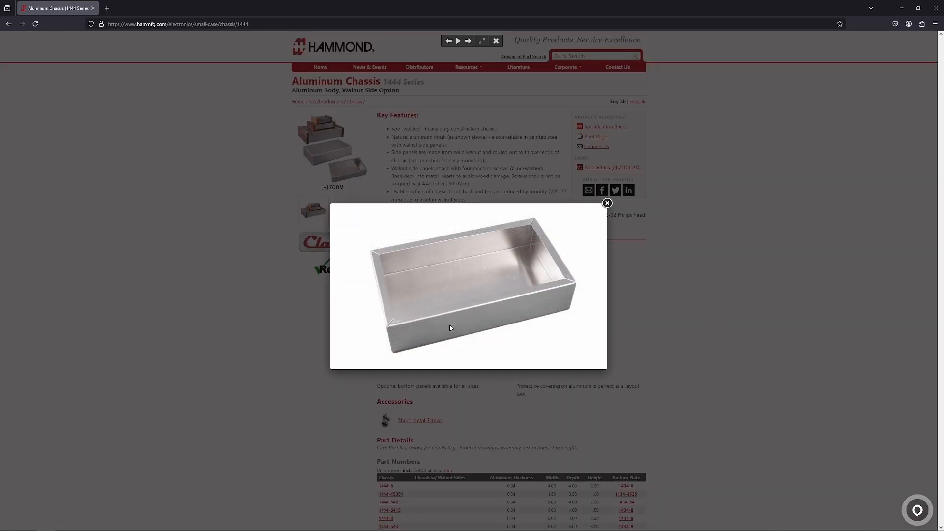
pyautogui.click(675, 329)
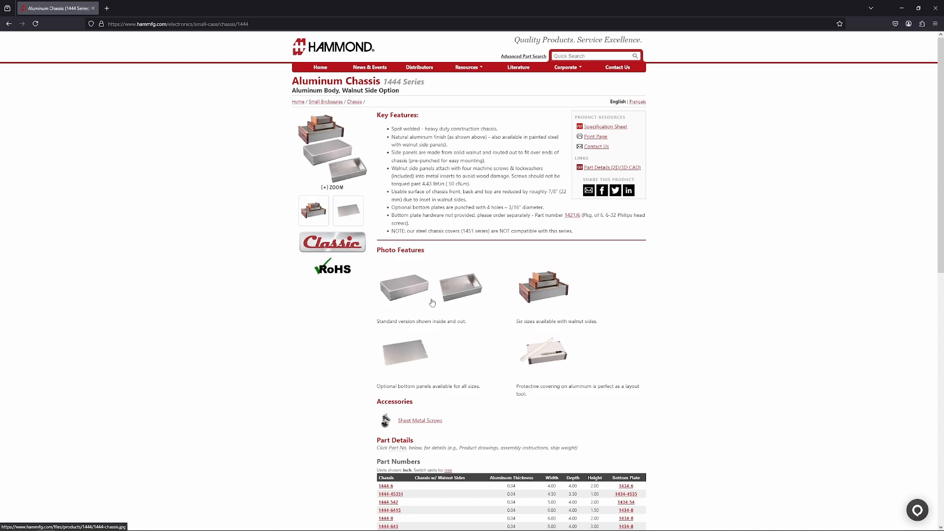
pyautogui.click(397, 289)
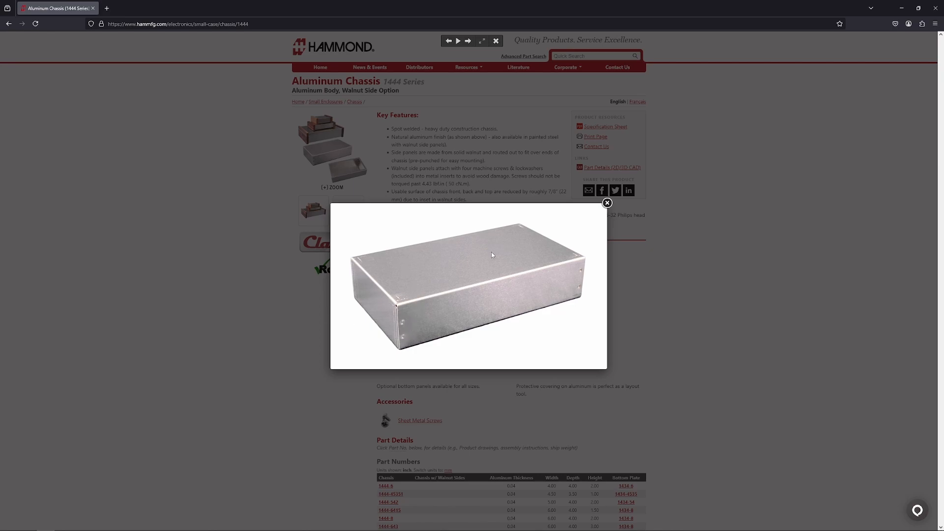
pyautogui.click(608, 202)
pyautogui.click(394, 304)
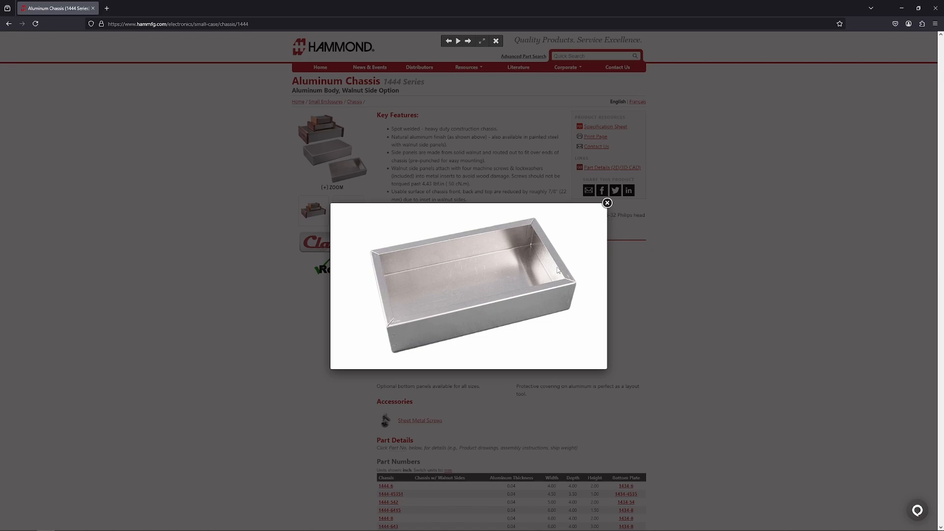
pyautogui.click(607, 203)
# - Search the computer for *sheet*, go to the Sheet Metal template's file location and open the template in Autodesk Inventor
pyautogui.press('super')
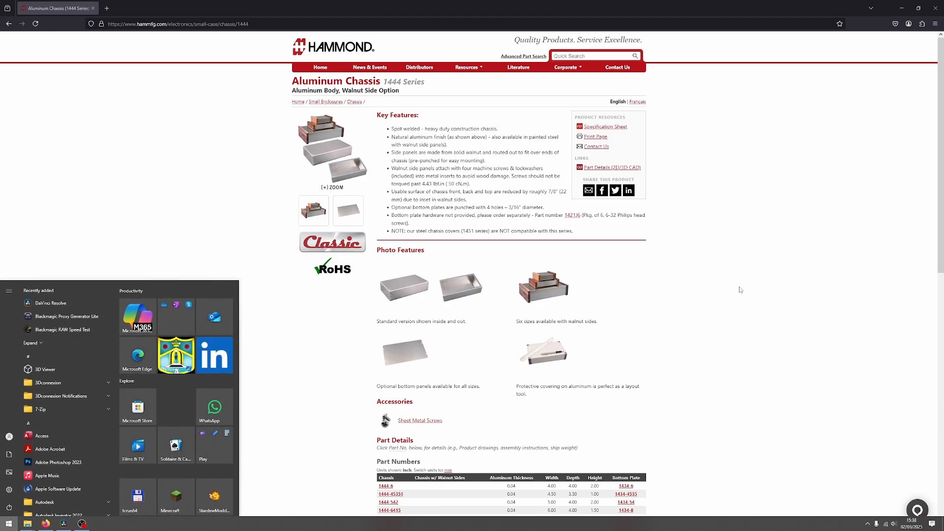
pyautogui.write('*sheet*')
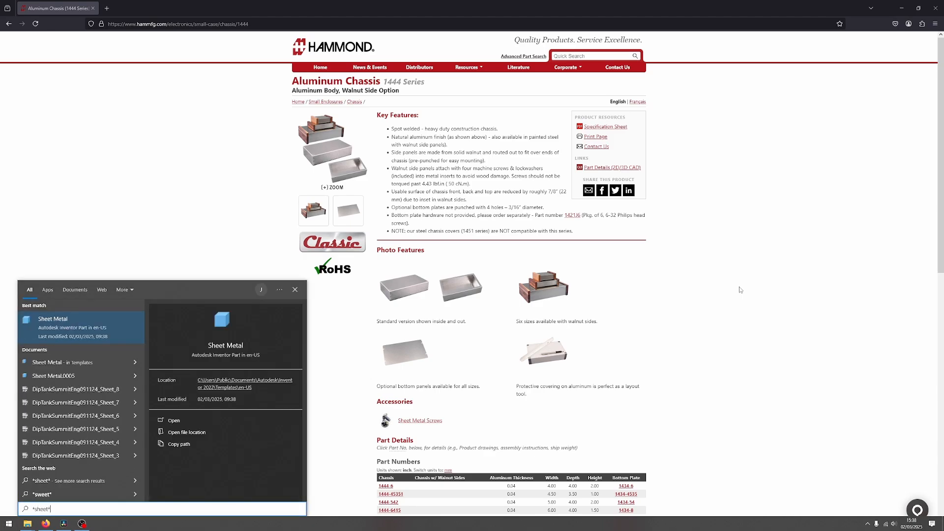
pyautogui.rightClick(89, 320)
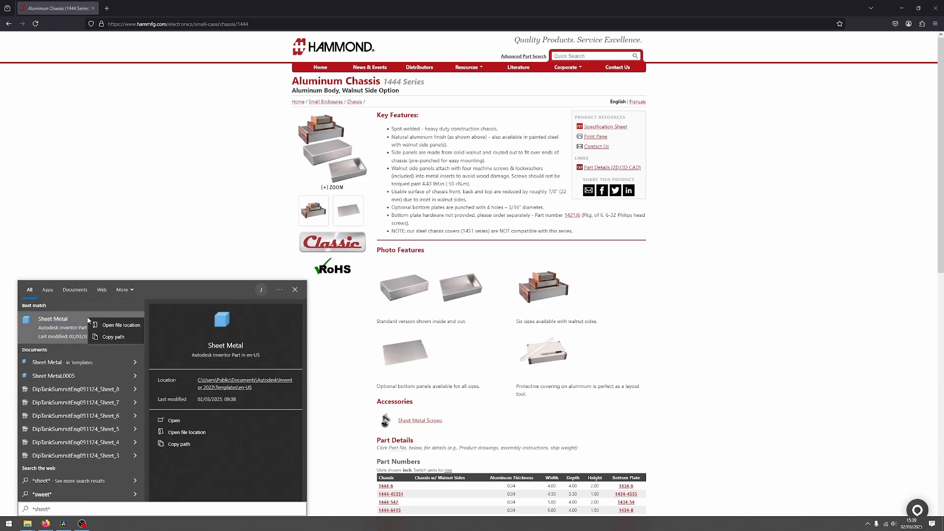
pyautogui.click(117, 326)
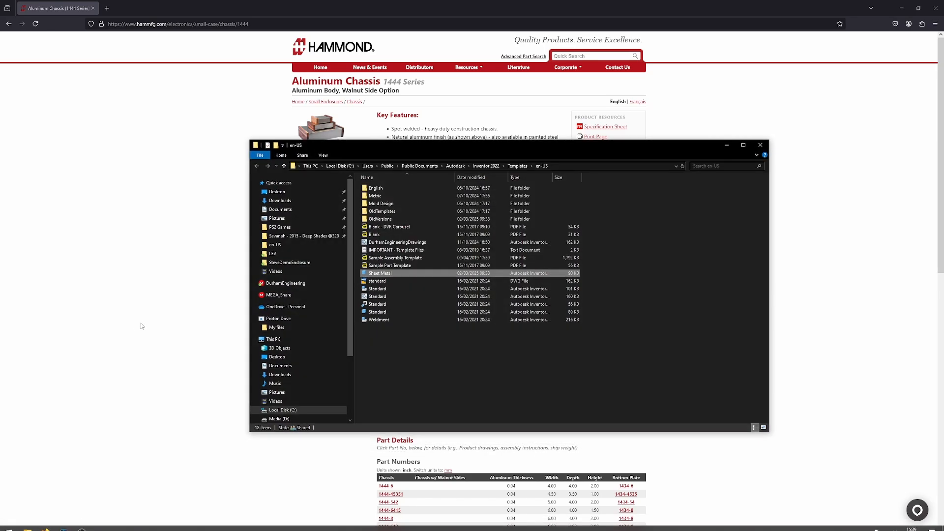
pyautogui.doubleClick(380, 273)
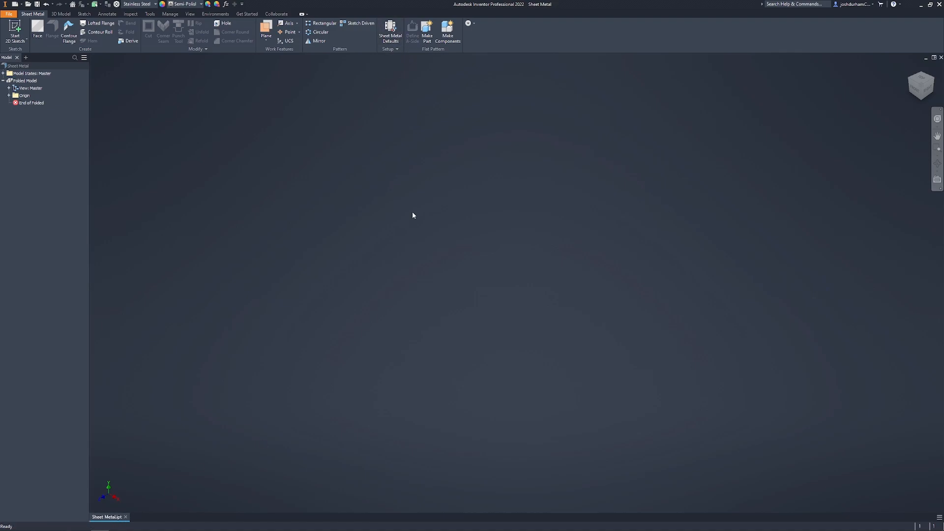
# - Create a new sheet metal rule based on Default_mm, named 1.2mm Mild Steel, and set its thickness to 1.2 mm
pyautogui.click(391, 31)
pyautogui.click(378, 134)
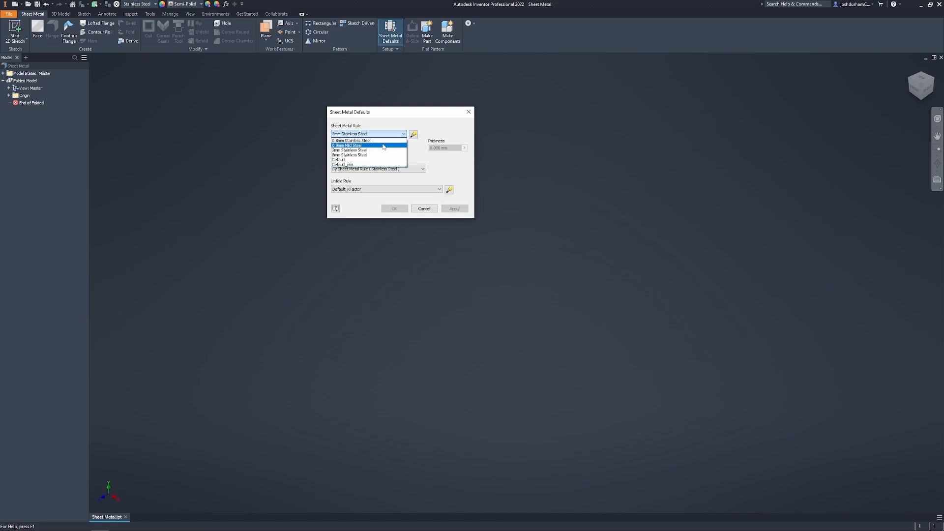
pyautogui.click(385, 155)
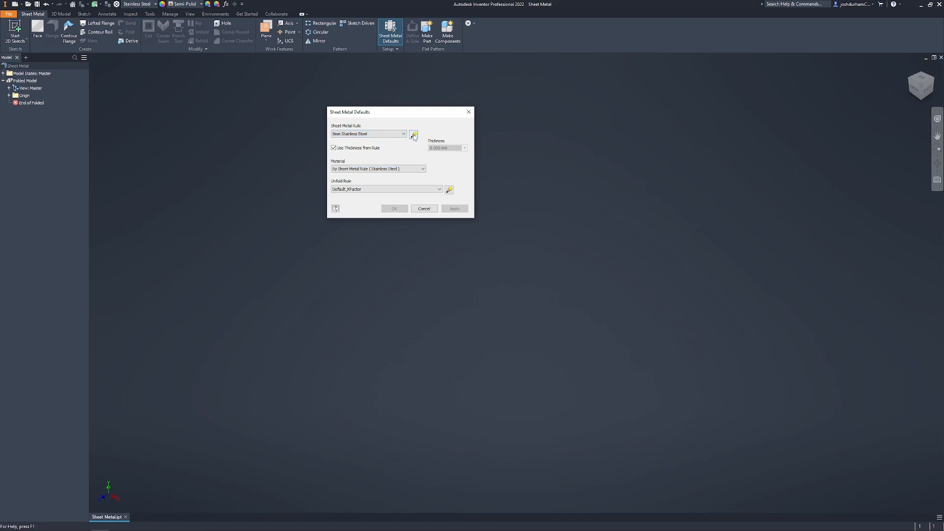
pyautogui.click(414, 135)
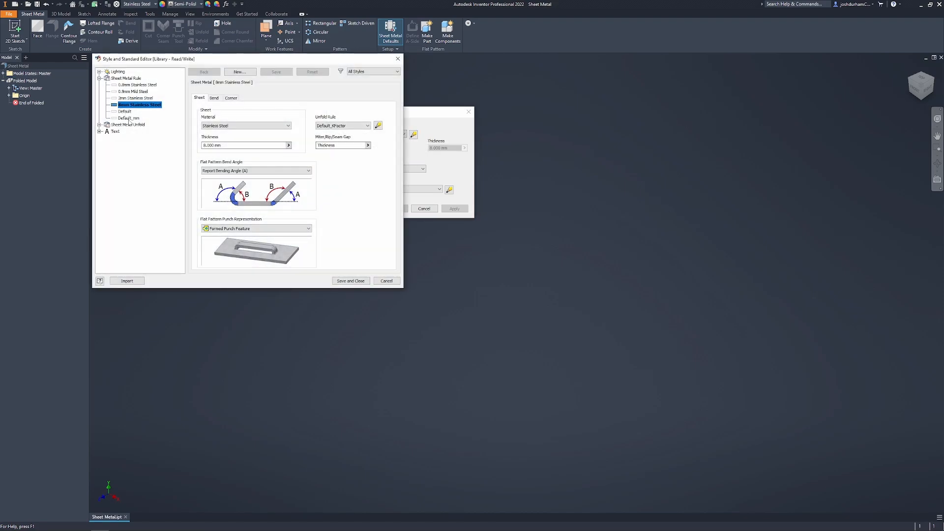
pyautogui.click(129, 118)
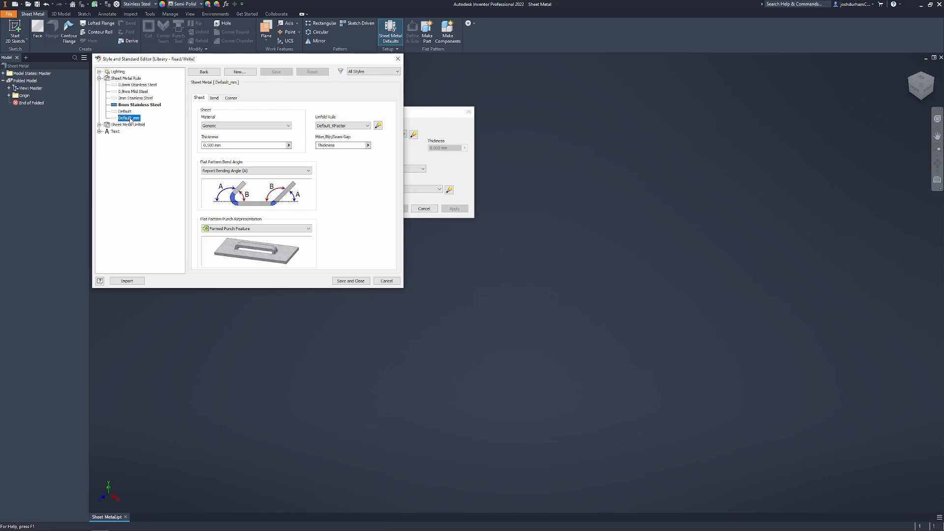
pyautogui.rightClick(130, 119)
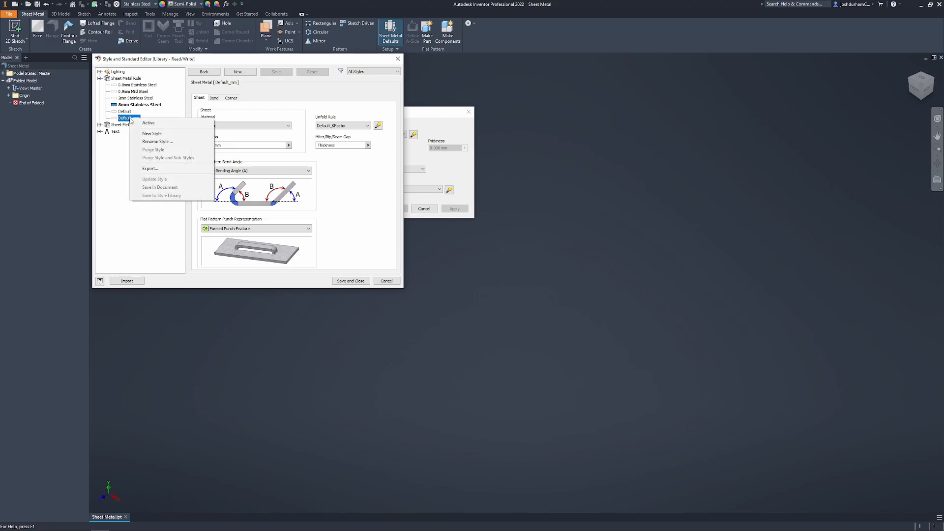
pyautogui.click(152, 134)
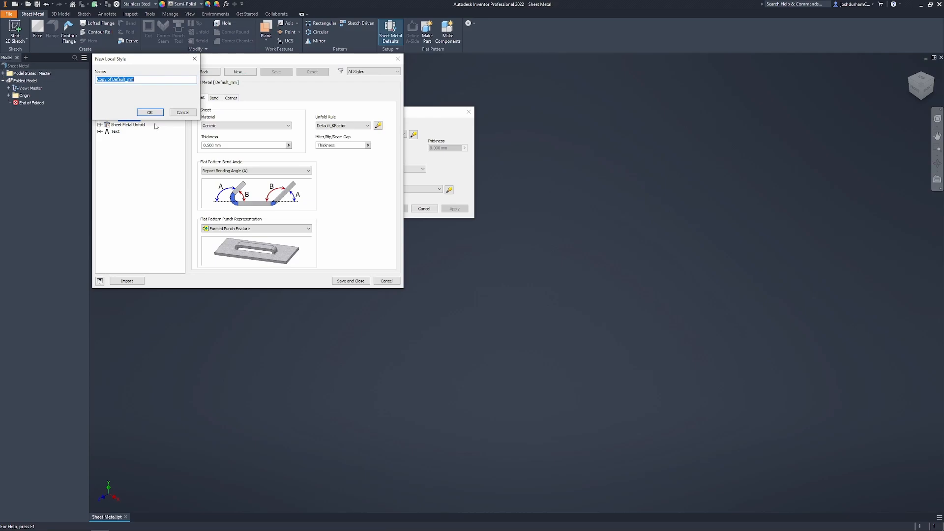
pyautogui.write('1.2mm Mild Steel')
pyautogui.press('Return')
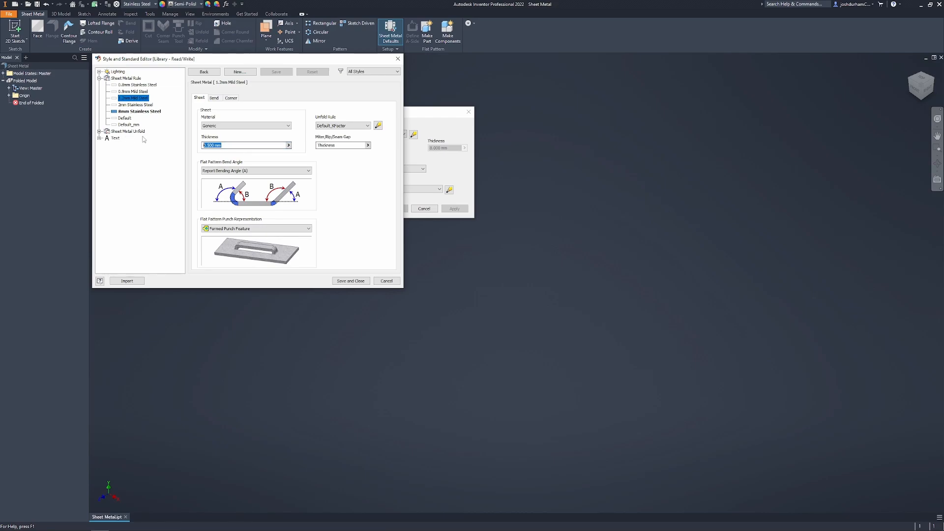
pyautogui.write('1.2')
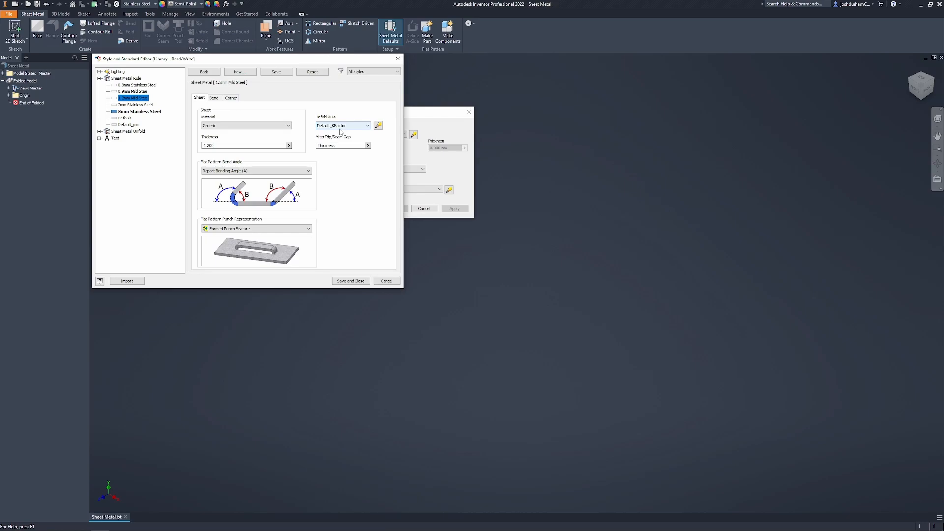
# - Switch to Firefox, search the web for images of press brake tooling and enlarge The Fabricator's photo of a punch and die
pyautogui.press('super')
pyautogui.write('fi')
pyautogui.press('Return')
pyautogui.write('pres')
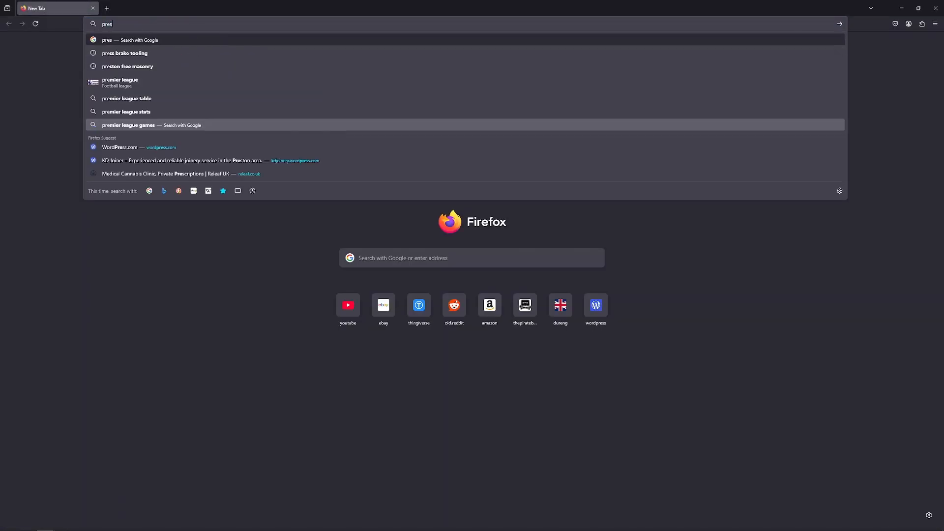
pyautogui.write(' brake tp')
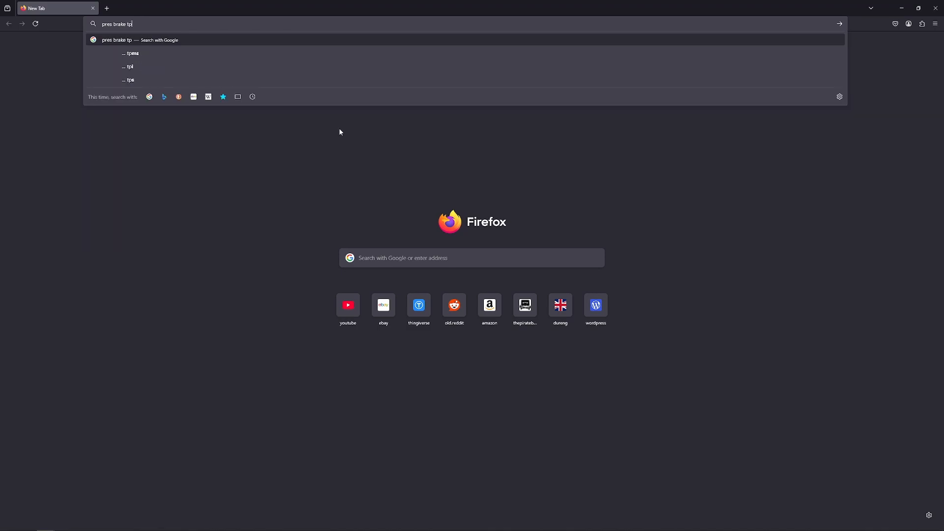
pyautogui.press('BackSpace')
pyautogui.press('Down')
pyautogui.press('Return')
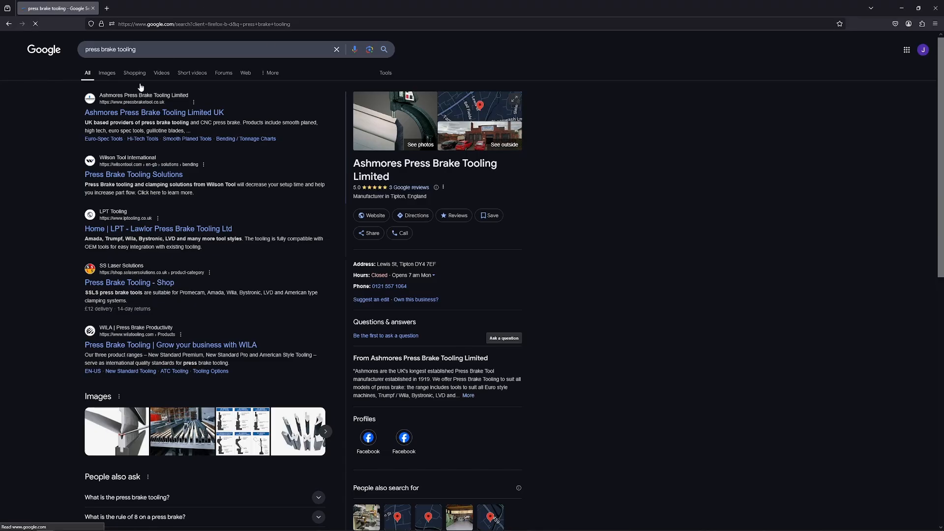
pyautogui.click(107, 73)
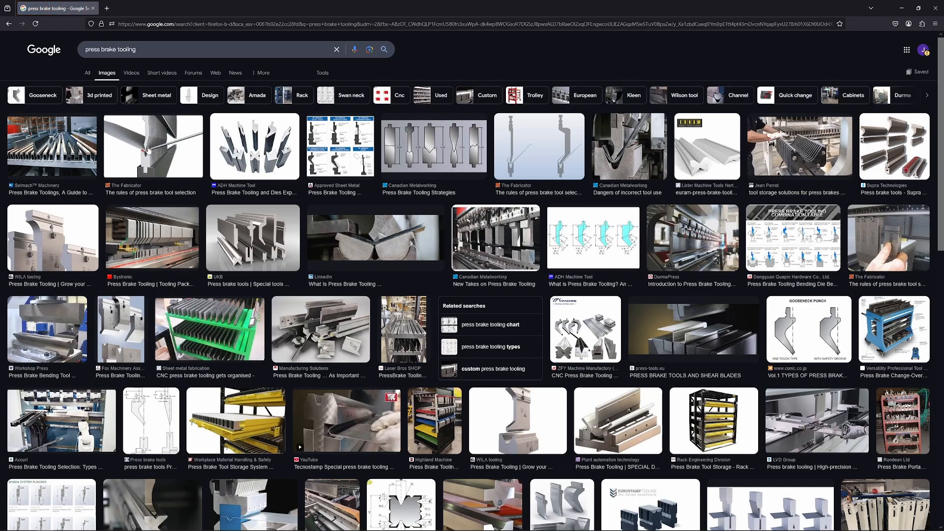
pyautogui.click(149, 150)
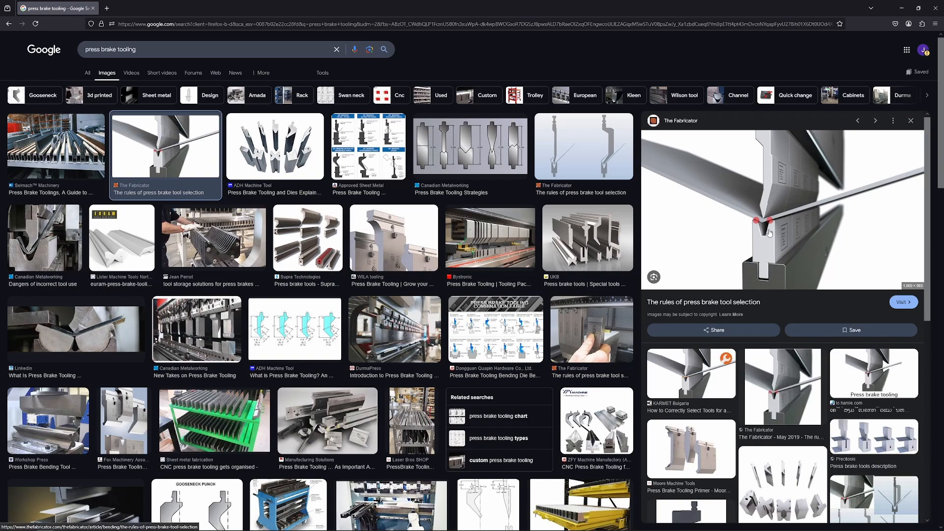
# - Search for images of "press brake tooling diagram" and examine the special shapes chart and The Fabricator's tool selection diagram
pyautogui.click(185, 50)
pyautogui.write('d')
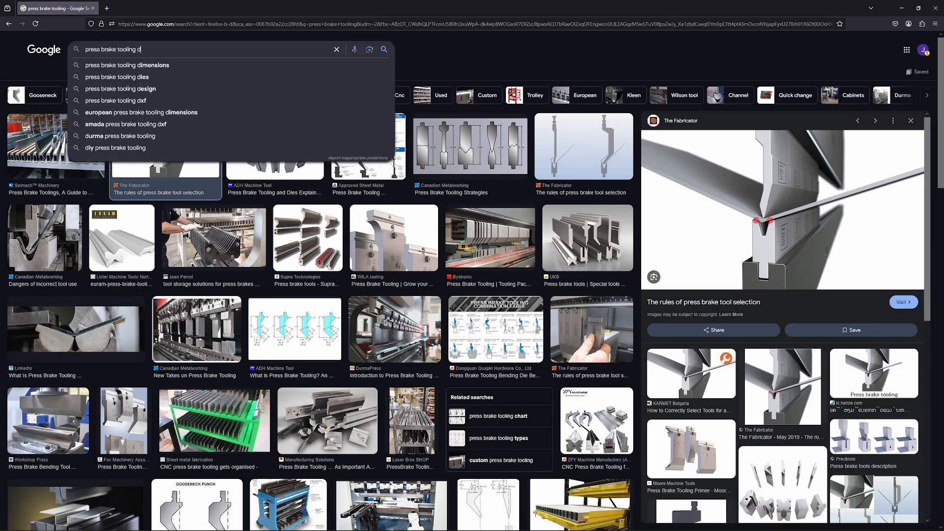
pyautogui.write('iagram')
pyautogui.press('Return')
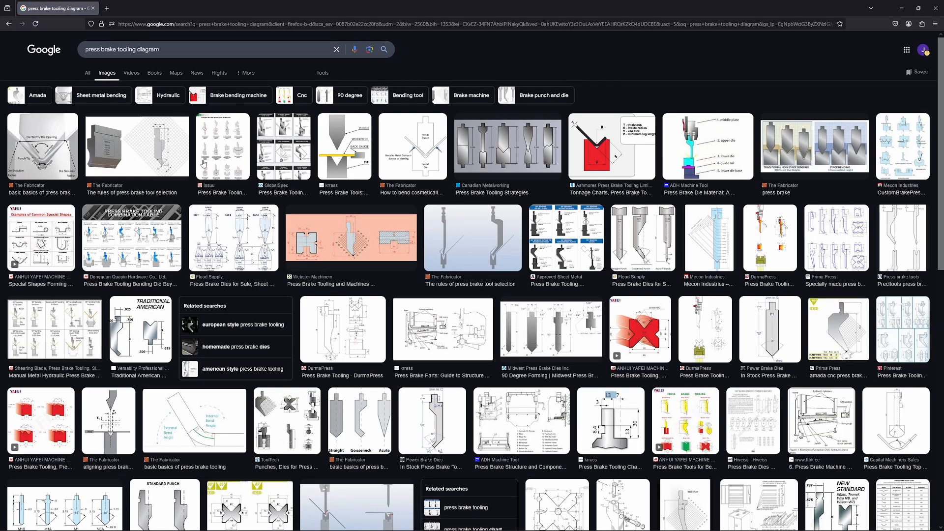
pyautogui.click(25, 263)
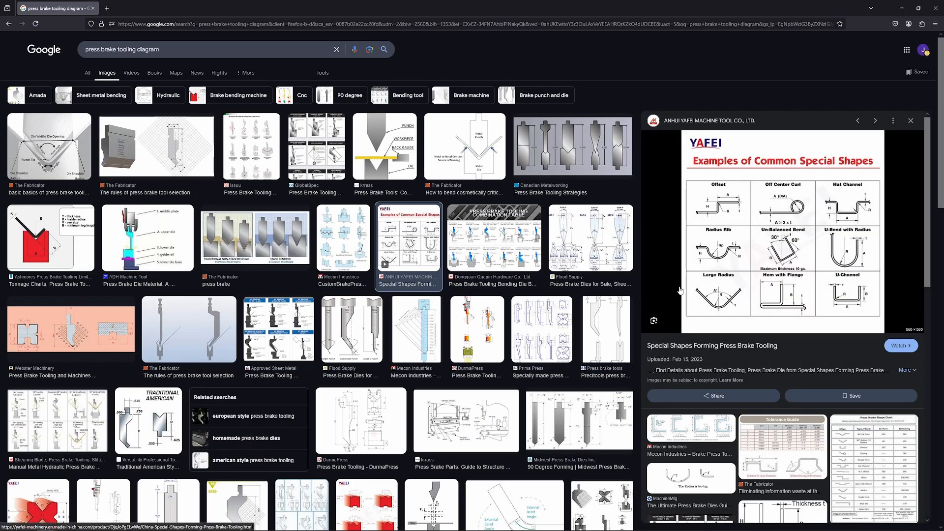
pyautogui.click(181, 340)
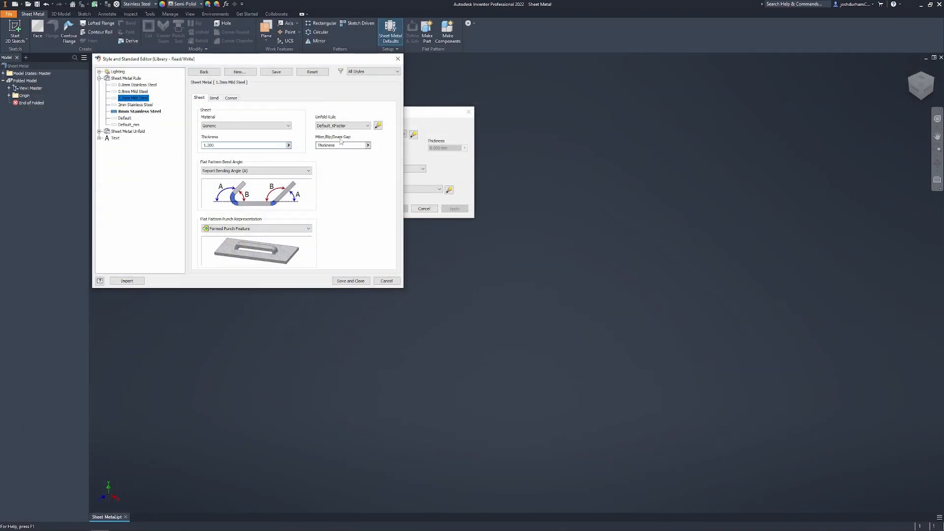
# - Save the new rule in Inventor's style editor and apply 1.2mm Mild Steel as the template's default sheet metal rule
pyautogui.click(351, 281)
pyautogui.click(393, 134)
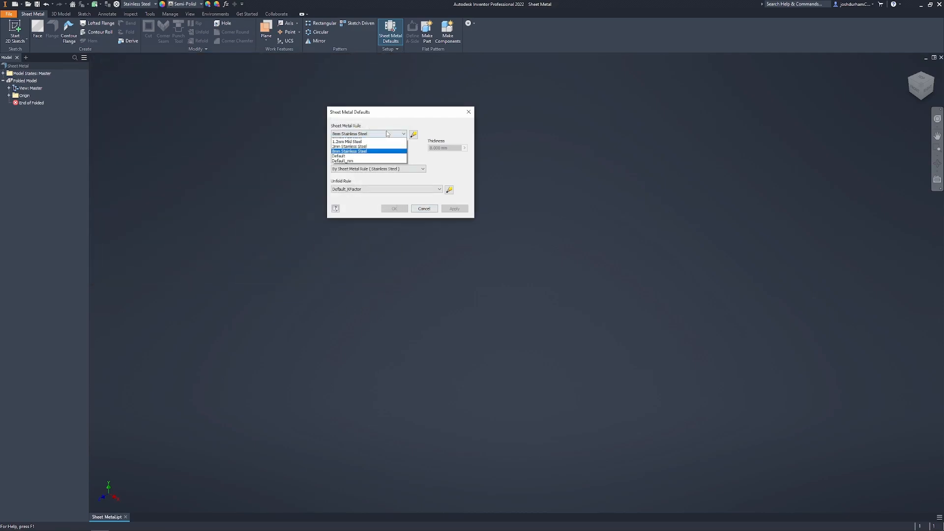
pyautogui.click(381, 152)
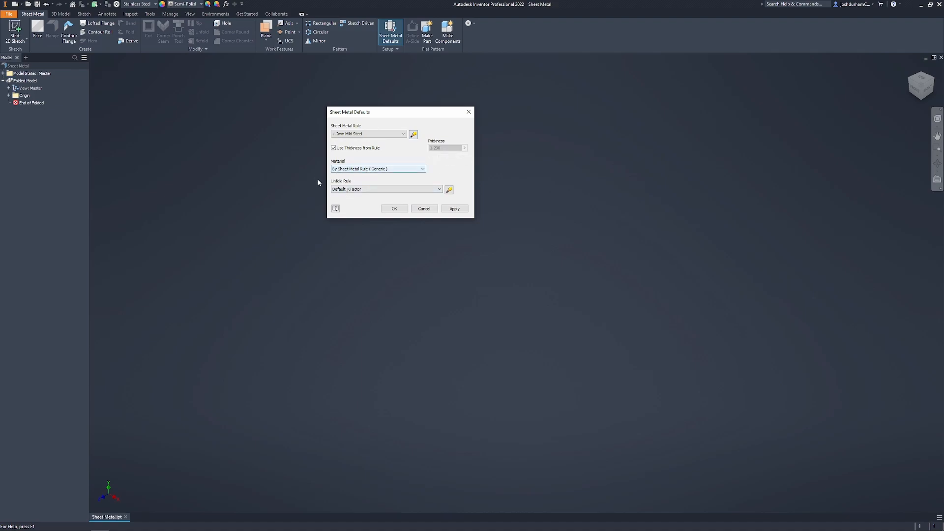
pyautogui.click(451, 209)
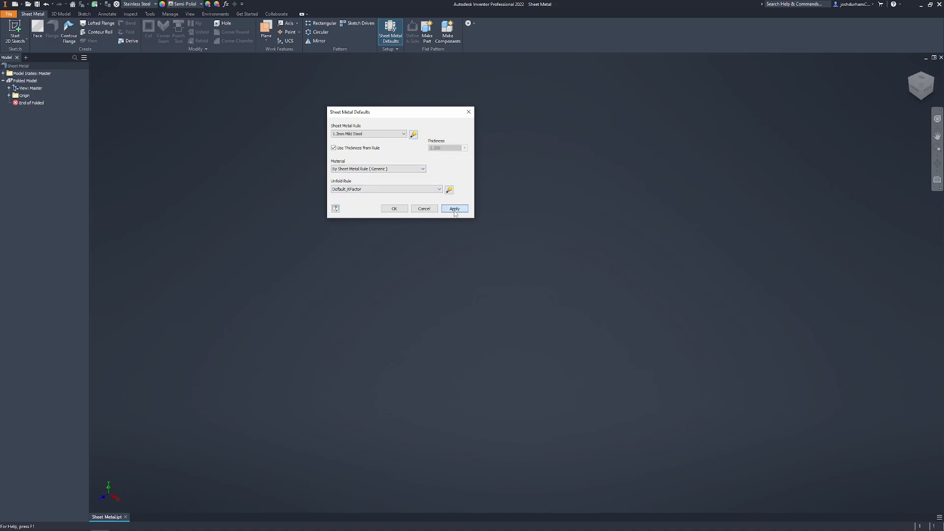
pyautogui.click(468, 113)
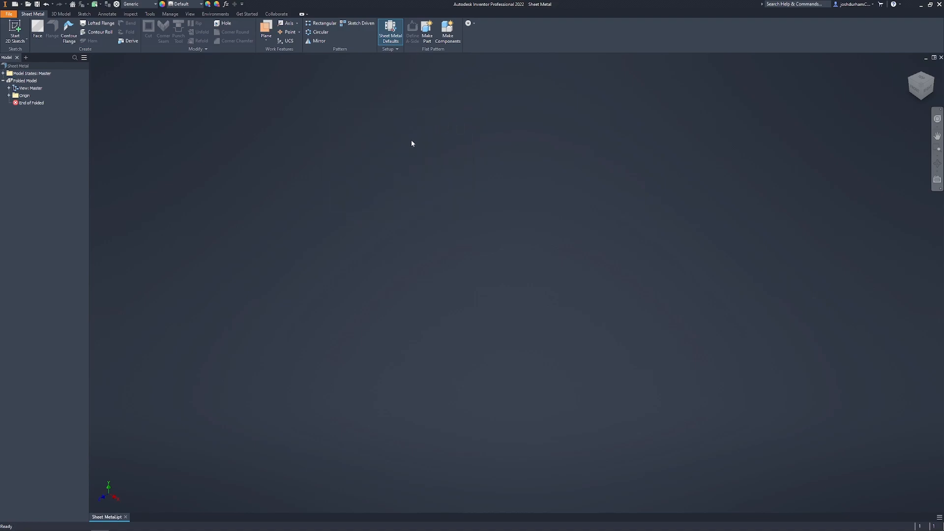
# - Save the modified Sheet Metal template and close it
pyautogui.click(14, 15)
pyautogui.click(524, 284)
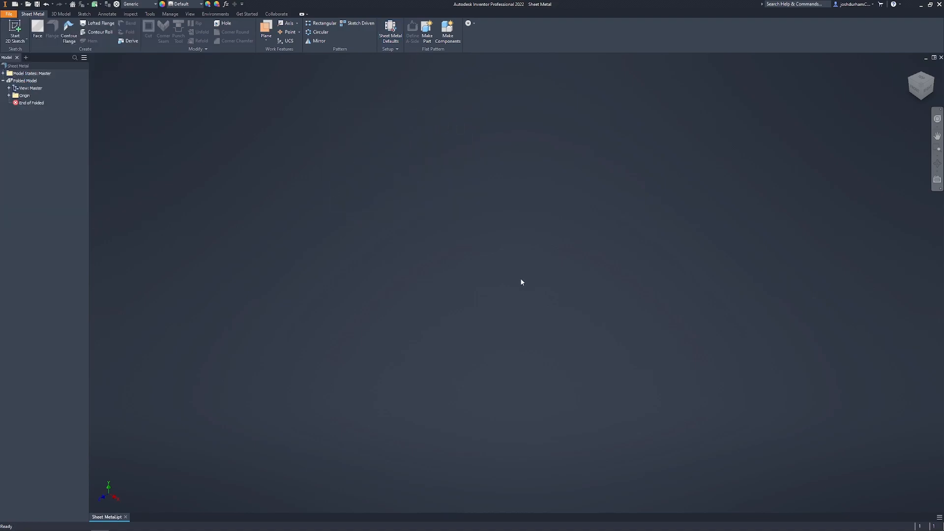
pyautogui.click(126, 517)
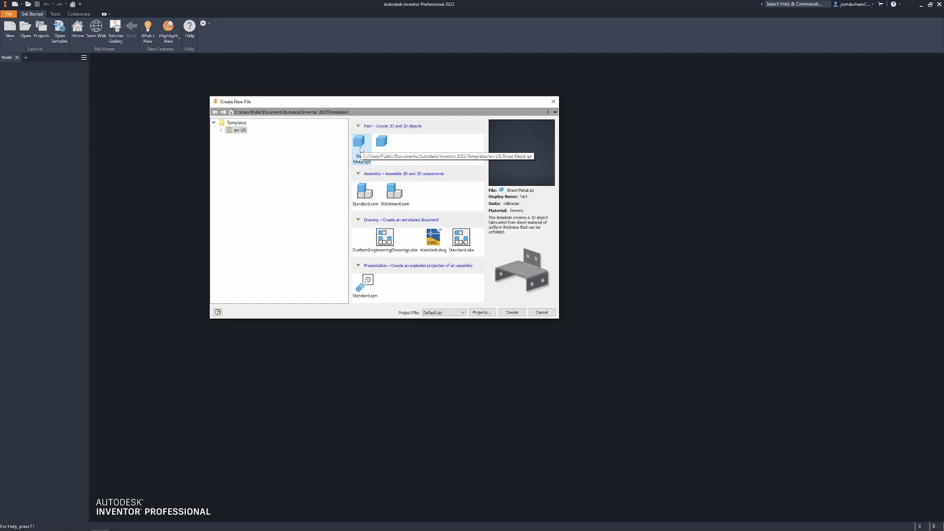
# - Create a new part from the Sheet Metal.ipt template
pyautogui.doubleClick(361, 150)
pyautogui.click(450, 300)
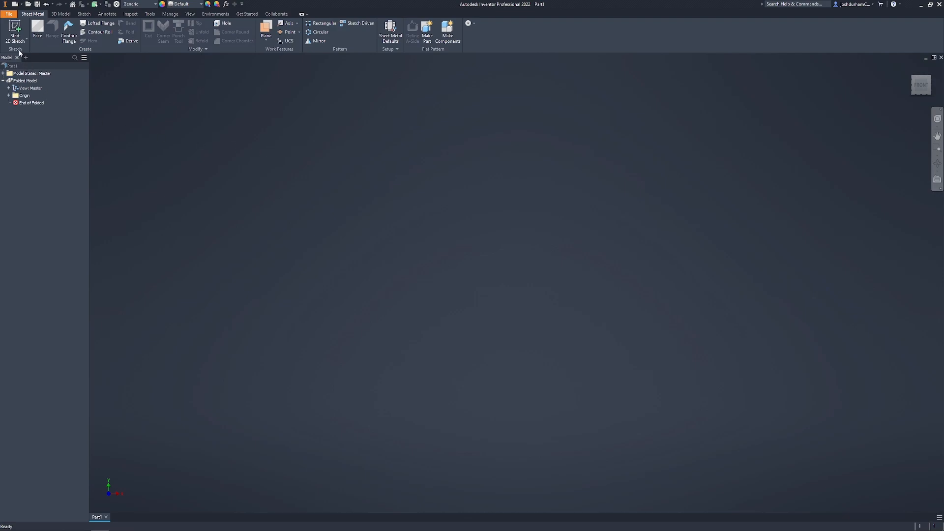
# - Start a sketch on the horizontal XZ origin plane and draw a rectangle from the origin, 150 mm by 200 mm
pyautogui.click(17, 33)
pyautogui.click(511, 308)
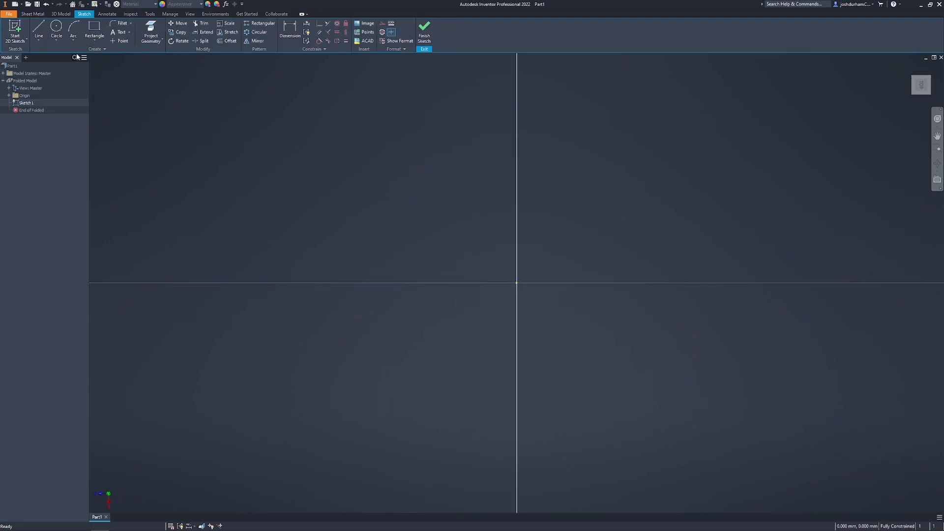
pyautogui.click(94, 29)
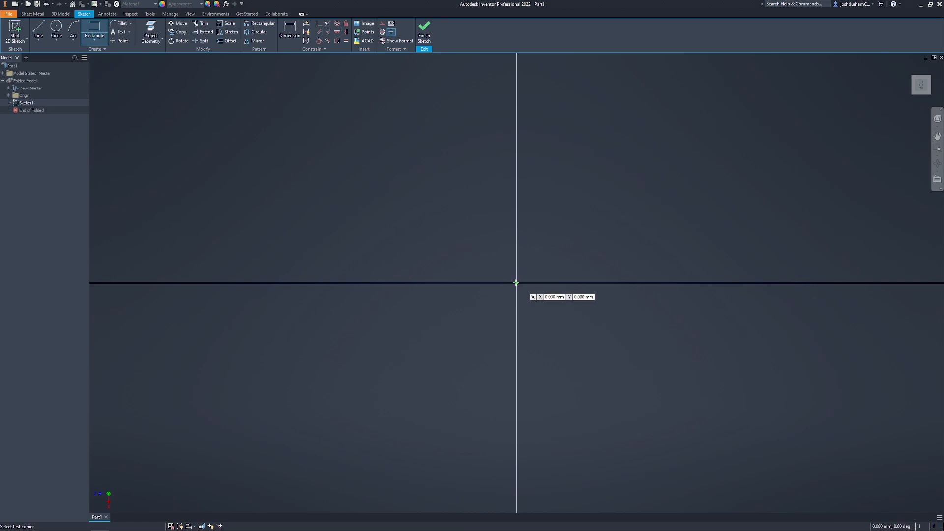
pyautogui.click(516, 283)
pyautogui.scroll(-5, 702, 432)
pyautogui.scroll(5, 671, 437)
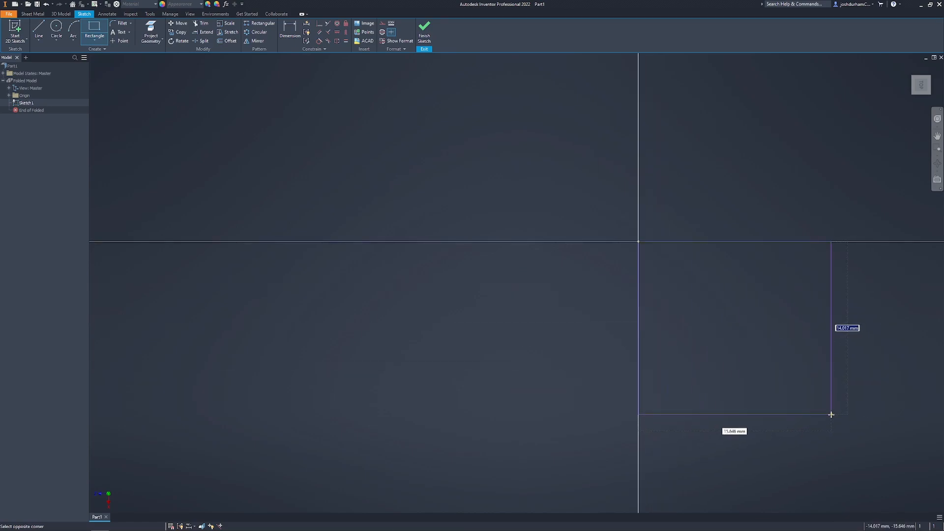
pyautogui.scroll(-5, 829, 415)
pyautogui.scroll(3, 910, 423)
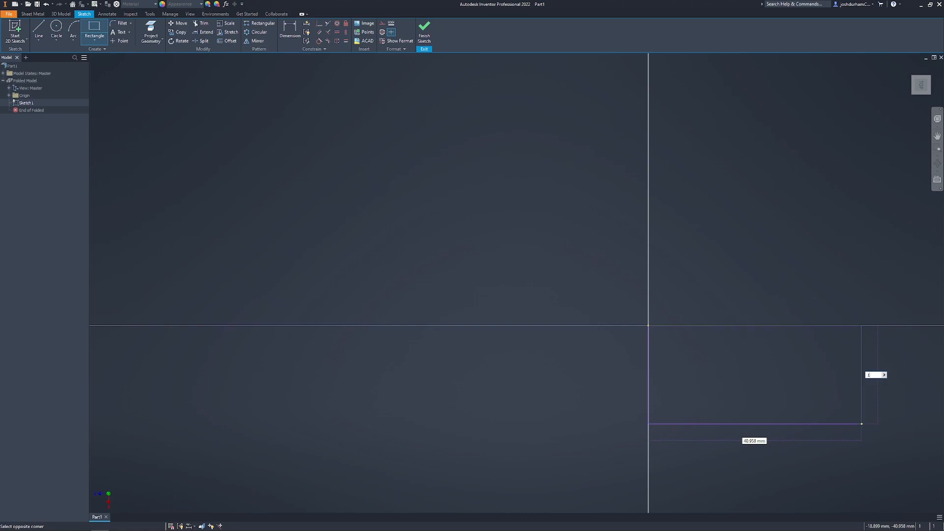
pyautogui.write('50')
pyautogui.press('Tab')
pyautogui.write('0')
pyautogui.press('Tab')
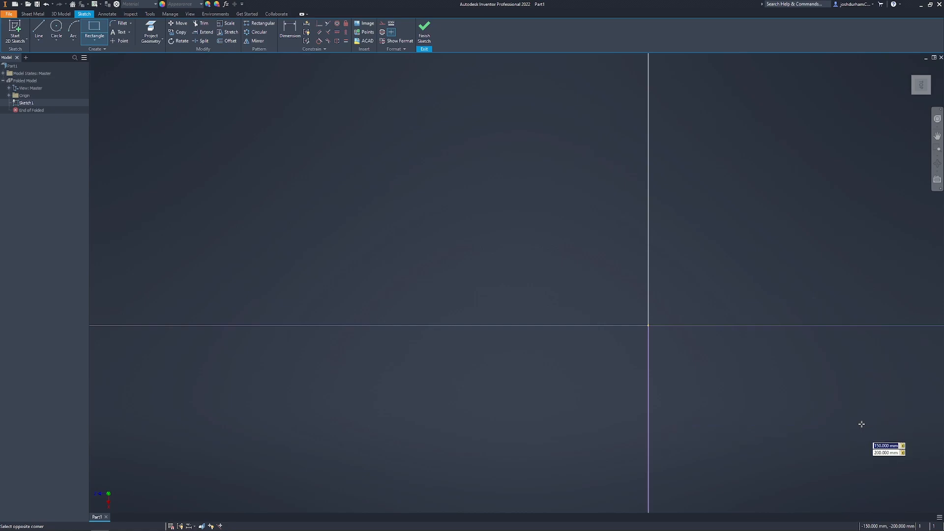
pyautogui.scroll(-6, 863, 426)
pyautogui.scroll(4, 846, 431)
pyautogui.scroll(-3, 847, 432)
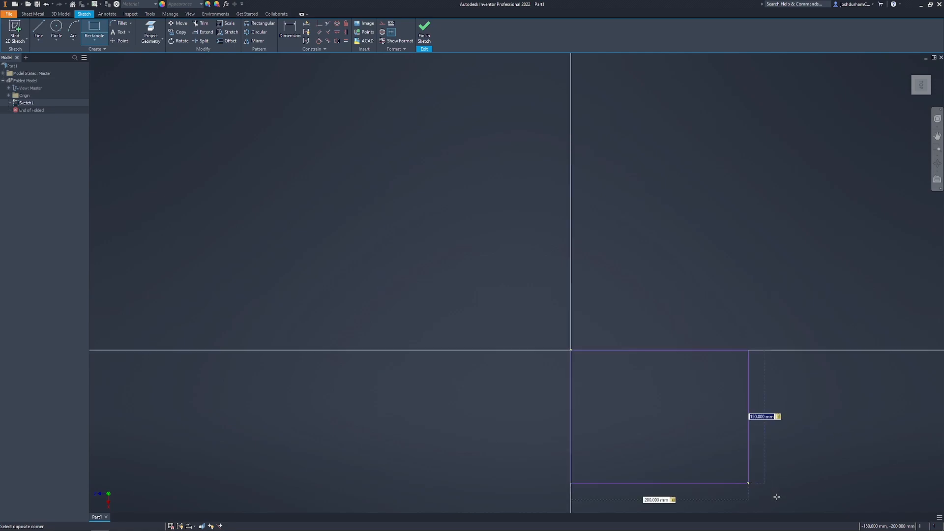
pyautogui.scroll(4, 768, 505)
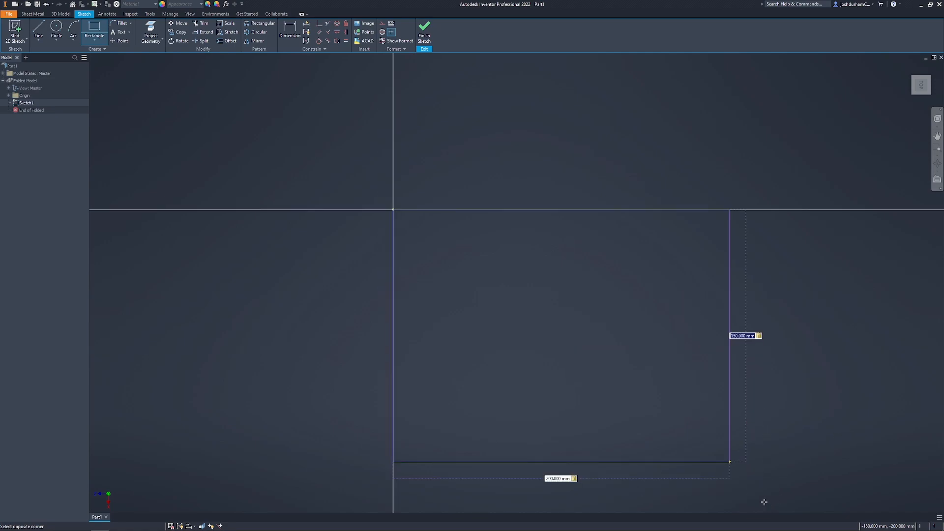
pyautogui.press('Return')
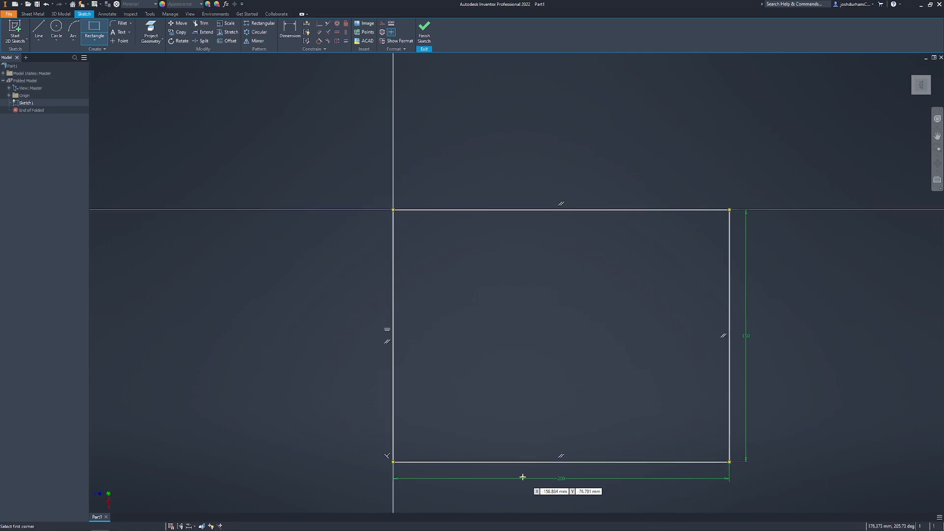
pyautogui.press('Escape')
# - Set the rectangle's longer side dimension to 250 mm
pyautogui.moveTo(563, 511)
pyautogui.keyDown('shift'); pyautogui.mouseDown(button='middle')
pyautogui.moveTo(567, 492)
pyautogui.moveTo(548, 433)
pyautogui.mouseUp(button='middle'); pyautogui.keyUp('shift')
pyautogui.doubleClick(552, 422)
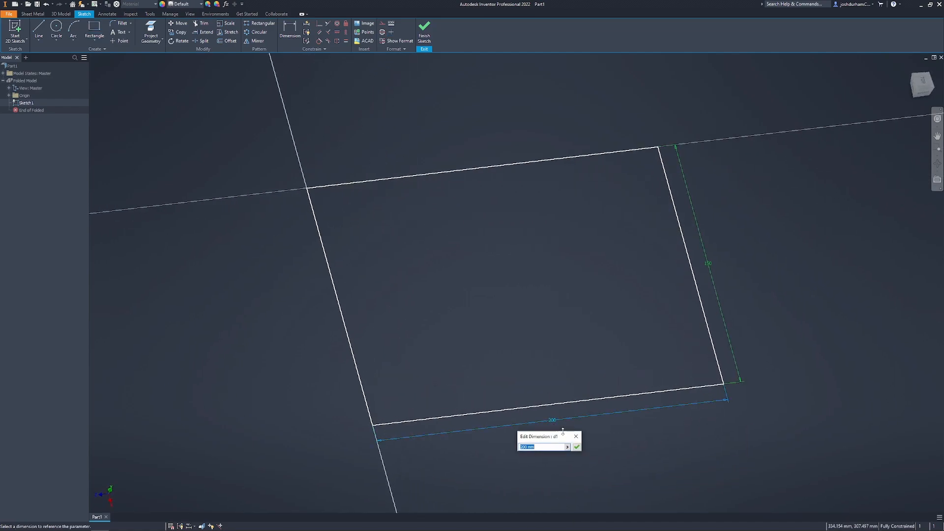
pyautogui.press('Return')
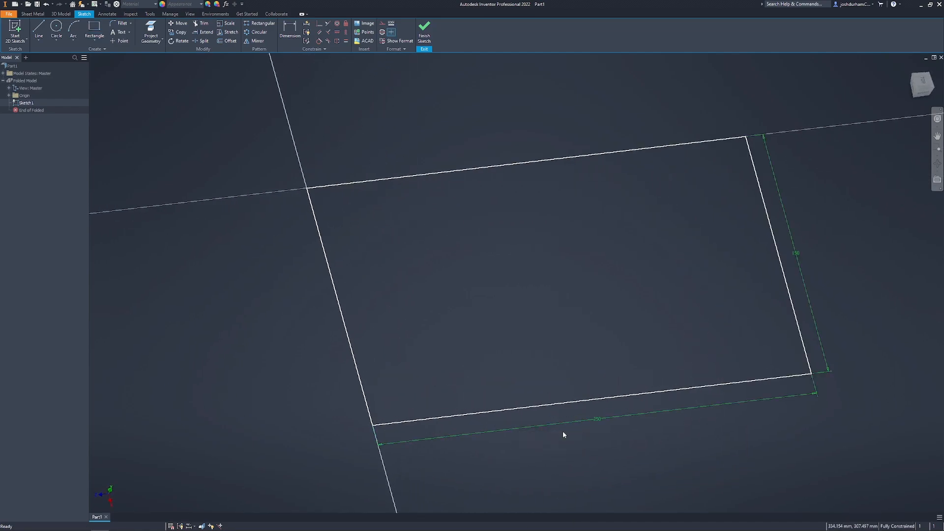
pyautogui.moveTo(562, 430)
pyautogui.keyDown('shift'); pyautogui.mouseDown(button='middle')
pyautogui.moveTo(563, 373)
pyautogui.moveTo(733, 273)
pyautogui.mouseUp(button='middle'); pyautogui.keyUp('shift')
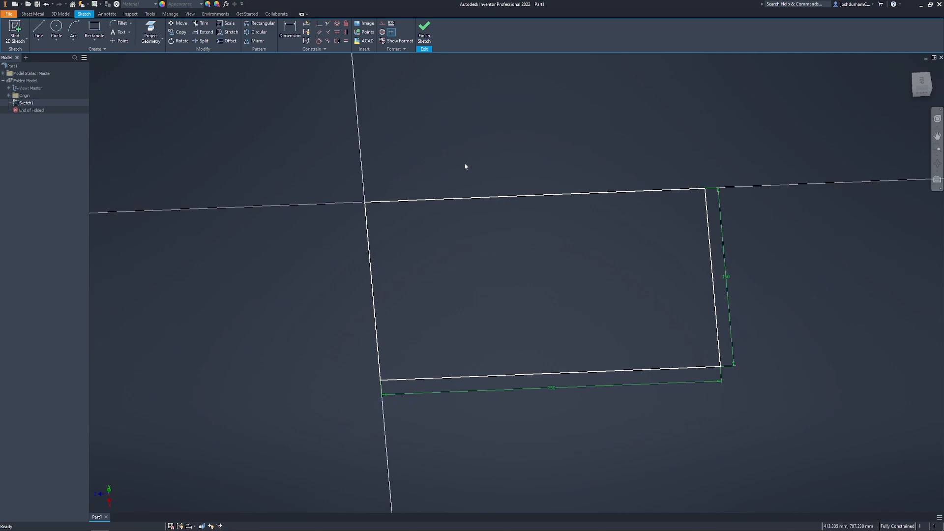
# - Create a sheet metal Face from the rectangle profile, following the default 1.2mm Mild Steel rule
pyautogui.click(33, 14)
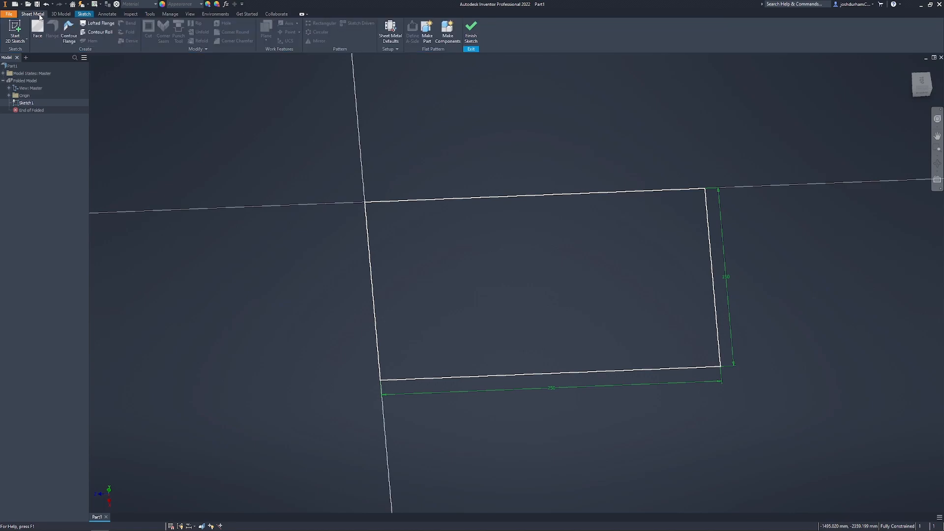
pyautogui.click(38, 32)
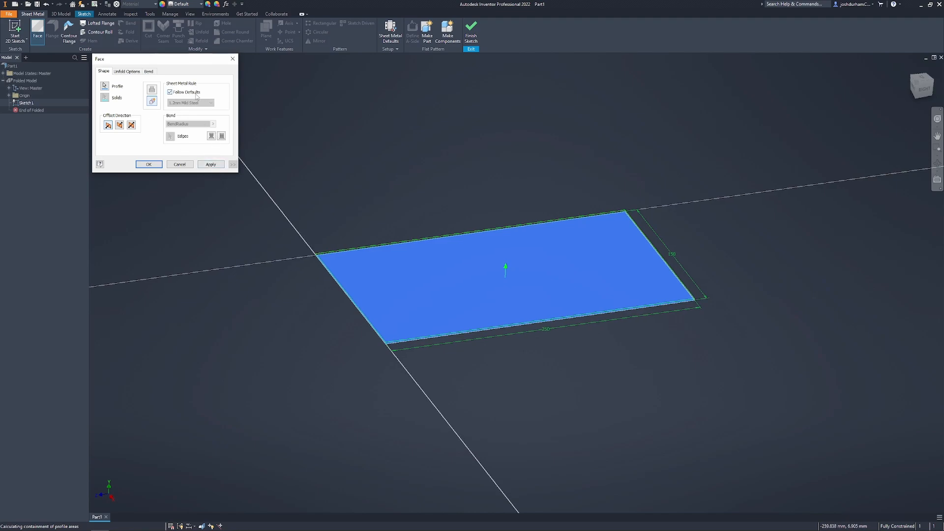
pyautogui.click(210, 164)
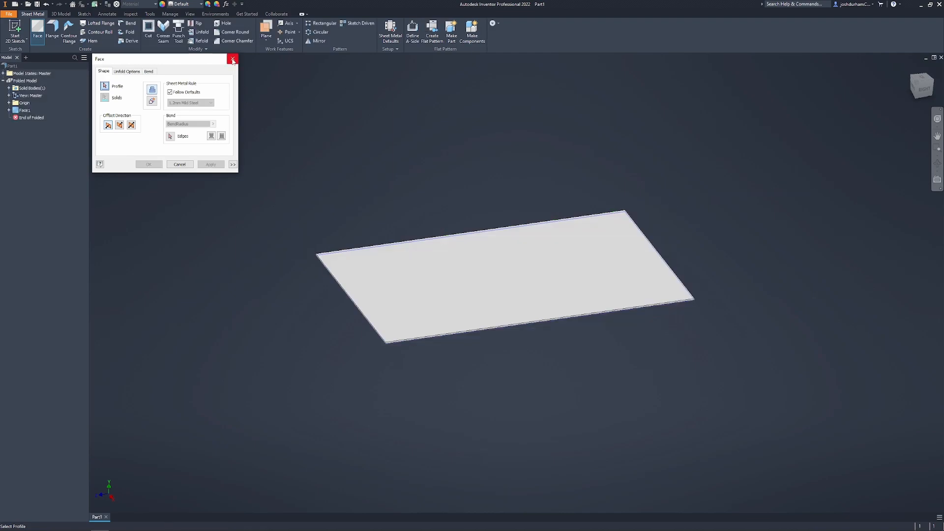
pyautogui.keyDown('shift'); pyautogui.moveTo(531, 287); pyautogui.dragTo(651, 309, button='middle'); pyautogui.keyUp('shift')
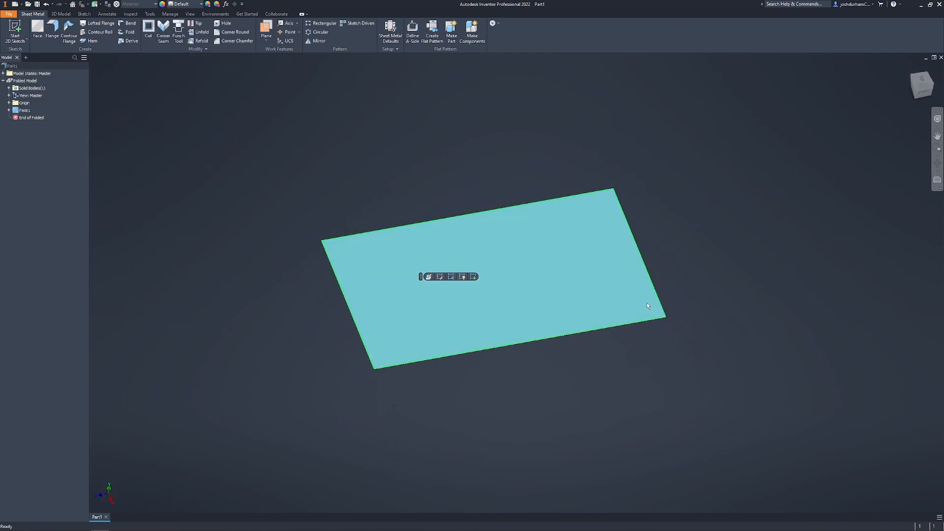
pyautogui.click(707, 233)
pyautogui.keyDown('shift'); pyautogui.moveTo(707, 234); pyautogui.dragTo(706, 237, button='middle'); pyautogui.keyUp('shift')
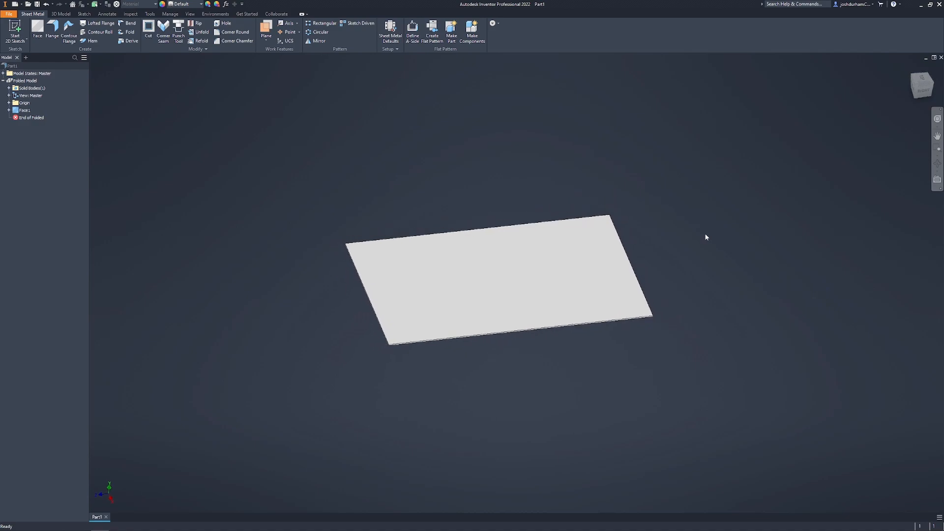
# - Apply the 8mm Stainless Steel sheet metal rule to the part and look over the plate
pyautogui.scroll(-3, 706, 237)
pyautogui.click(390, 33)
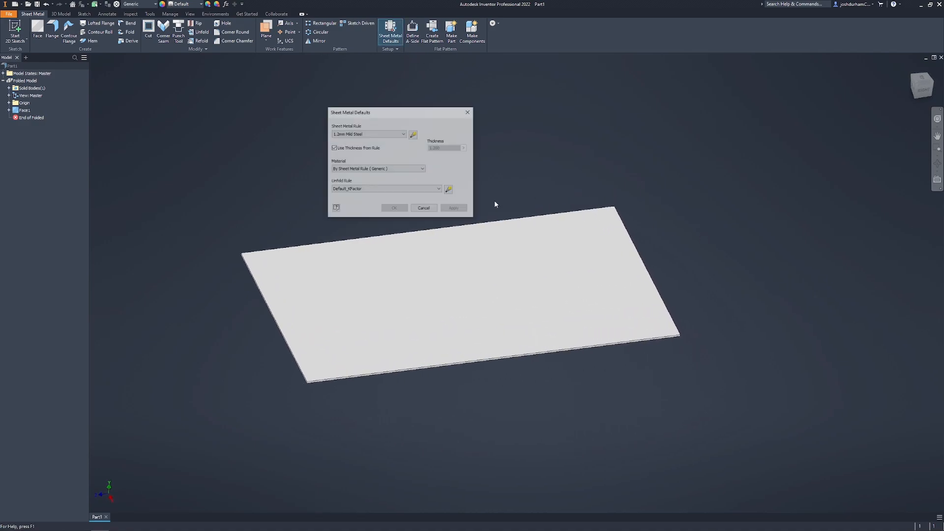
pyautogui.keyDown('shift'); pyautogui.moveTo(374, 224); pyautogui.dragTo(383, 329, button='middle'); pyautogui.keyUp('shift')
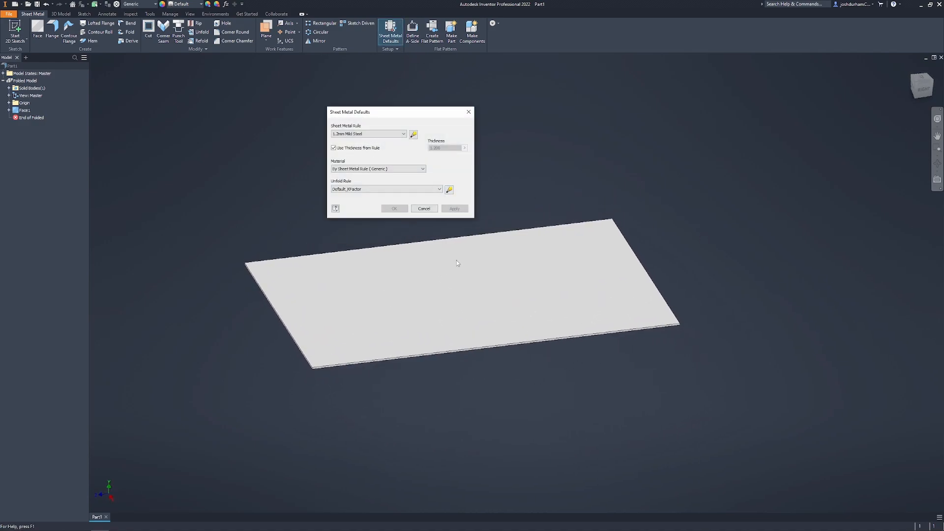
pyautogui.click(373, 134)
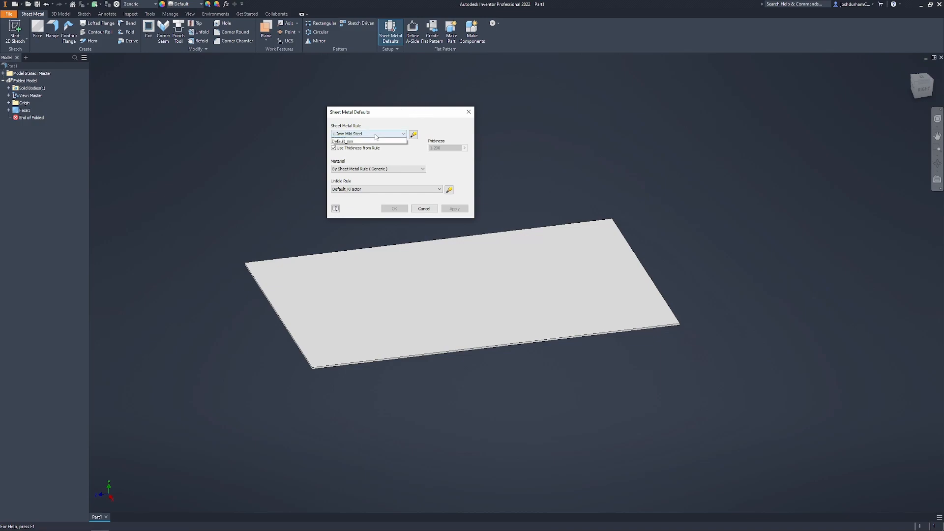
pyautogui.click(350, 160)
pyautogui.click(454, 209)
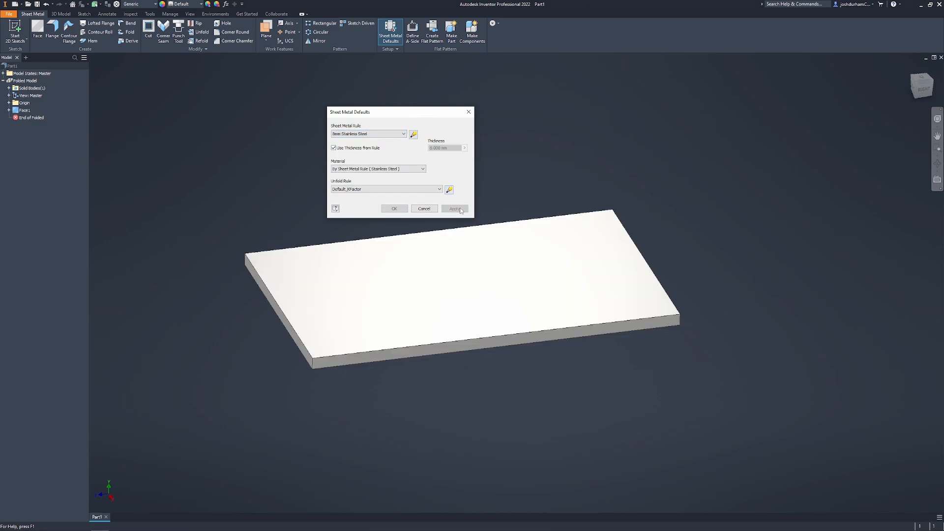
pyautogui.keyDown('shift'); pyautogui.moveTo(369, 261); pyautogui.dragTo(442, 236, button='middle'); pyautogui.keyUp('shift')
# - Switch the part's sheet metal rule back to 1.2mm Mild Steel and close the sheet metal defaults
pyautogui.click(373, 134)
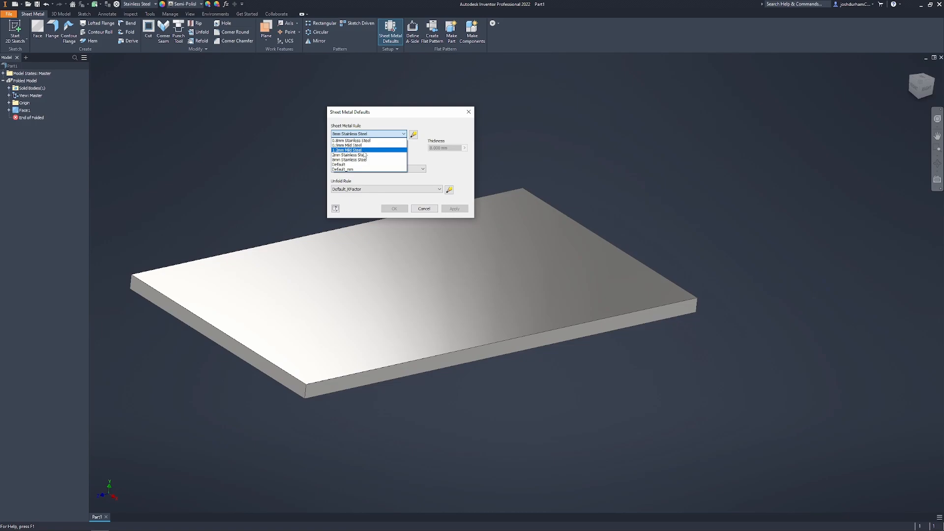
pyautogui.click(363, 151)
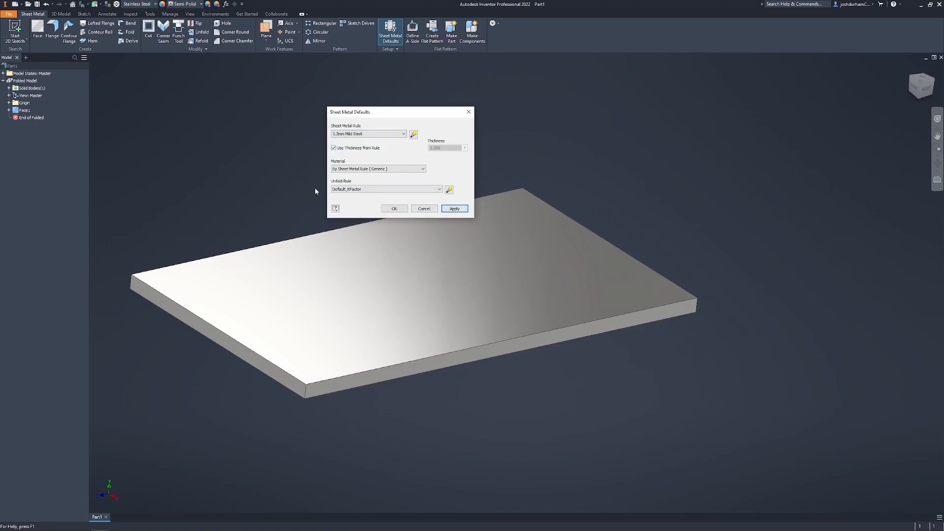
pyautogui.click(455, 209)
pyautogui.click(468, 111)
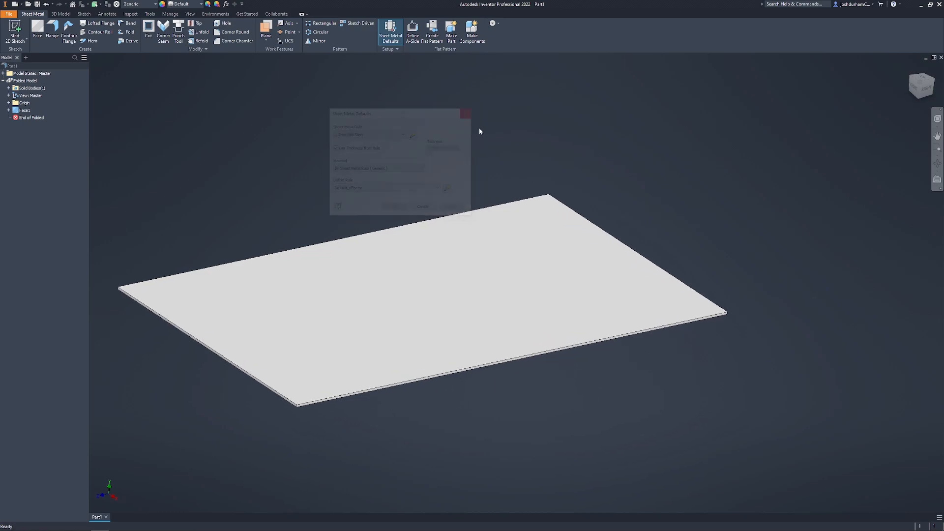
pyautogui.keyDown('shift'); pyautogui.moveTo(479, 129); pyautogui.dragTo(575, 156, button='middle'); pyautogui.keyUp('shift')
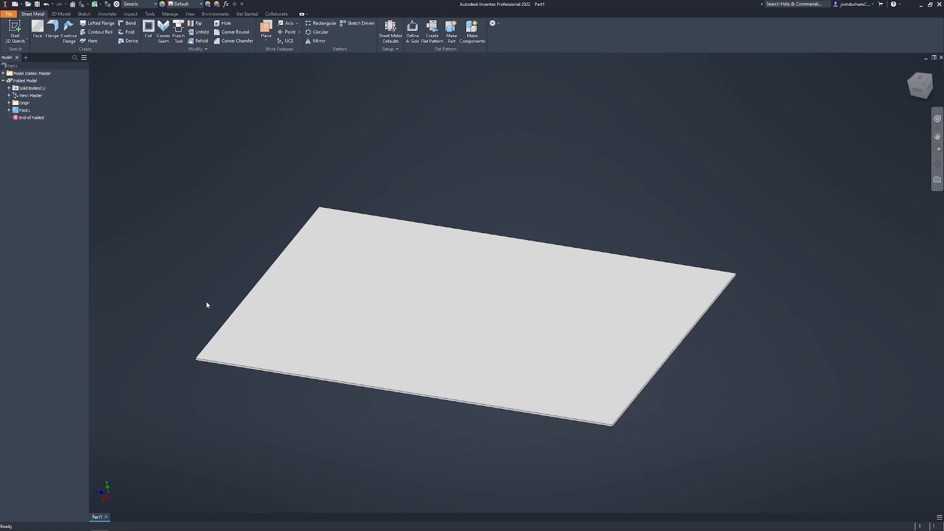
# - Switch to the browser to examine the enlarged photo of the Hammond 1444 Series aluminum chassis, and return to Inventor
pyautogui.hotkey('alt', 'Tab')
pyautogui.click(430, 304)
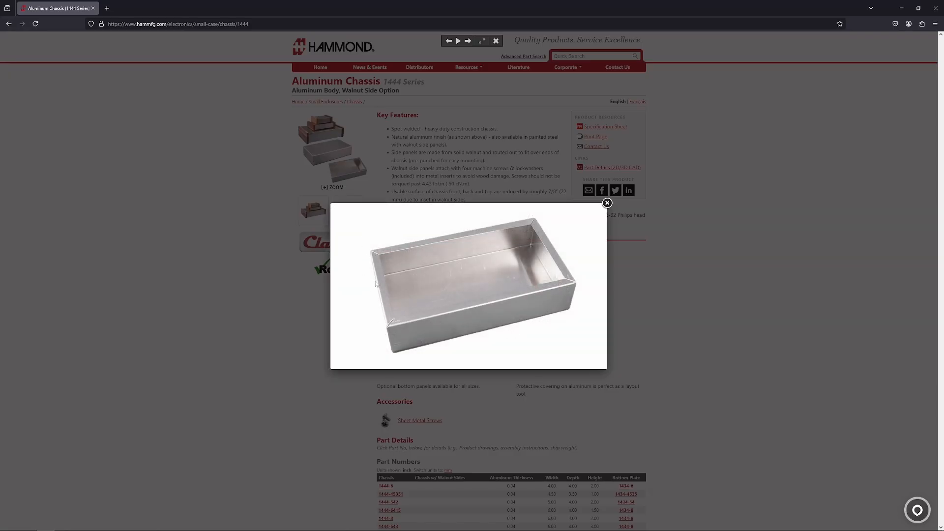
pyautogui.hotkey('alt', 'Tab')
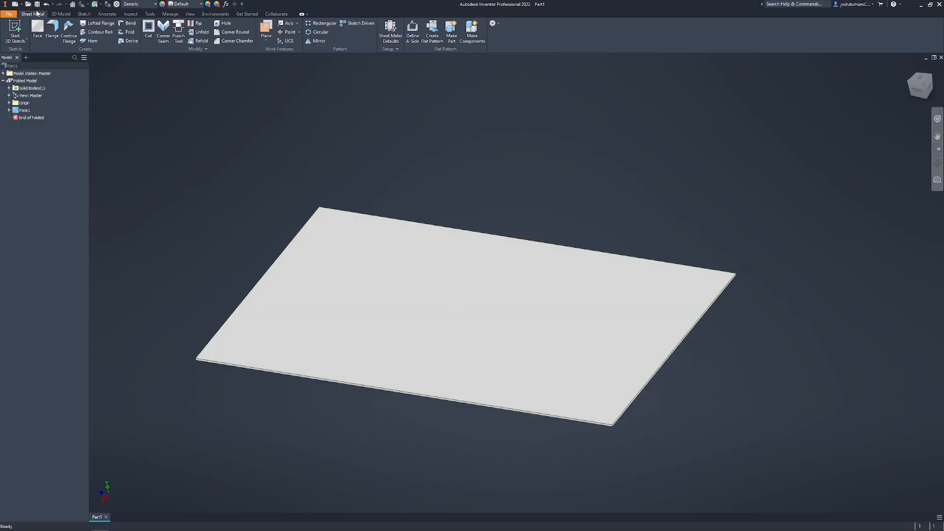
# - Add 25 mm high flanges at 90 degrees along all four edges of the plate
pyautogui.click(51, 31)
pyautogui.click(259, 283)
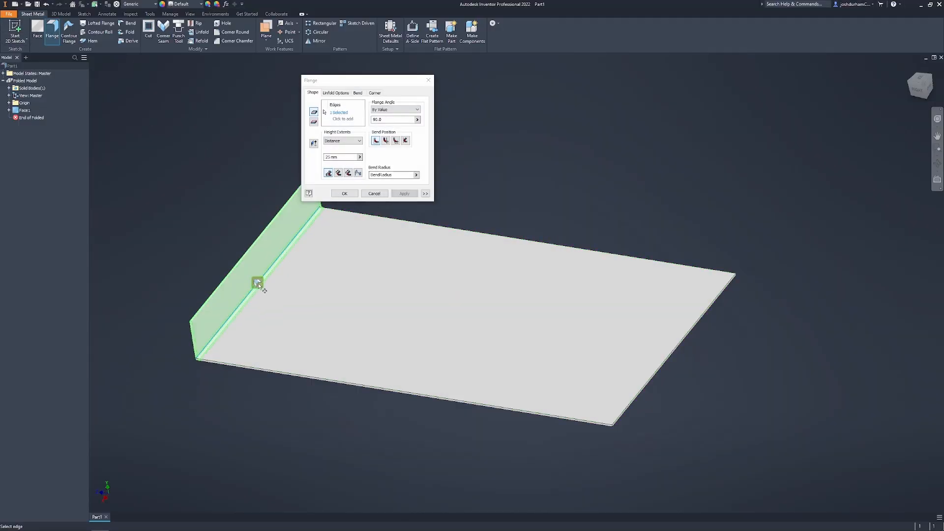
pyautogui.click(418, 224)
pyautogui.click(427, 395)
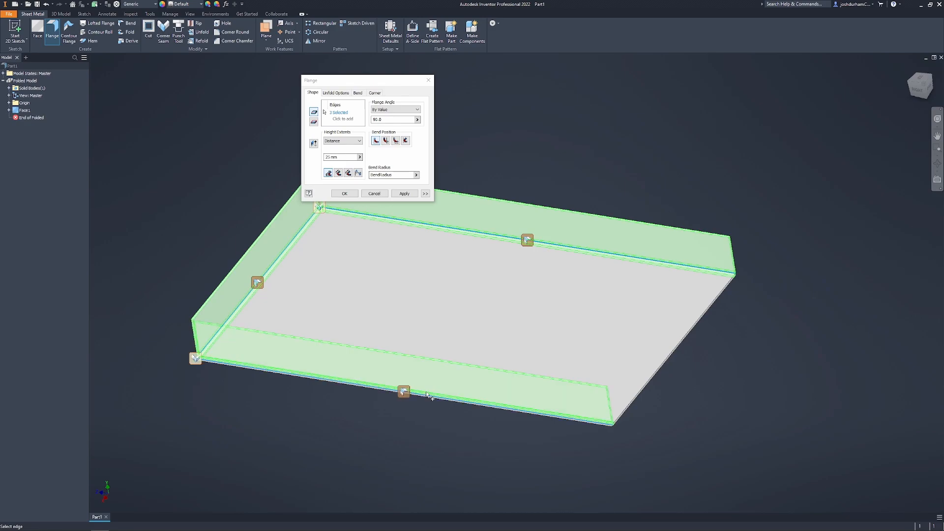
pyautogui.click(662, 361)
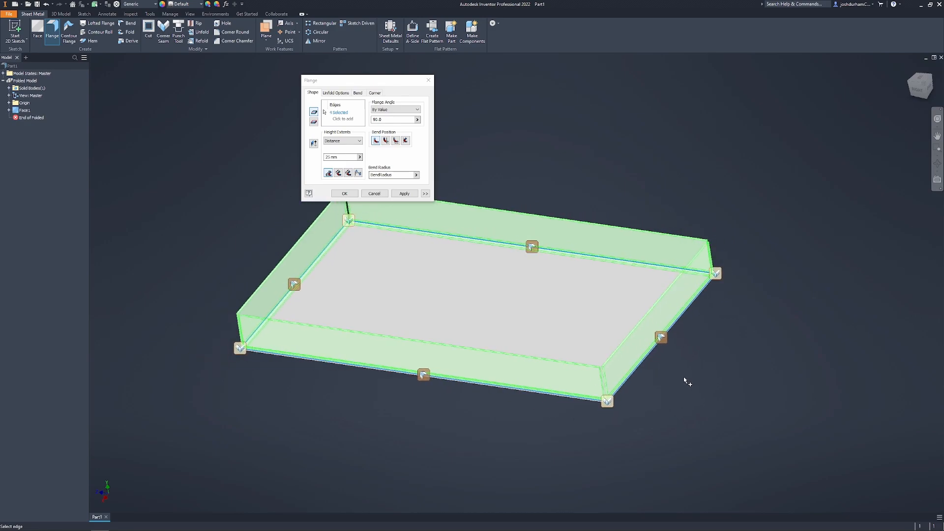
pyautogui.click(404, 193)
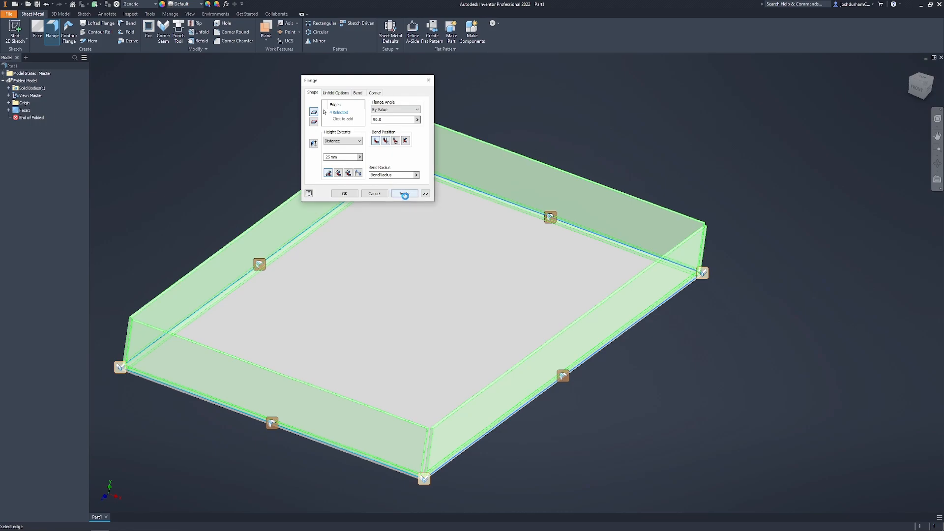
pyautogui.press('Escape')
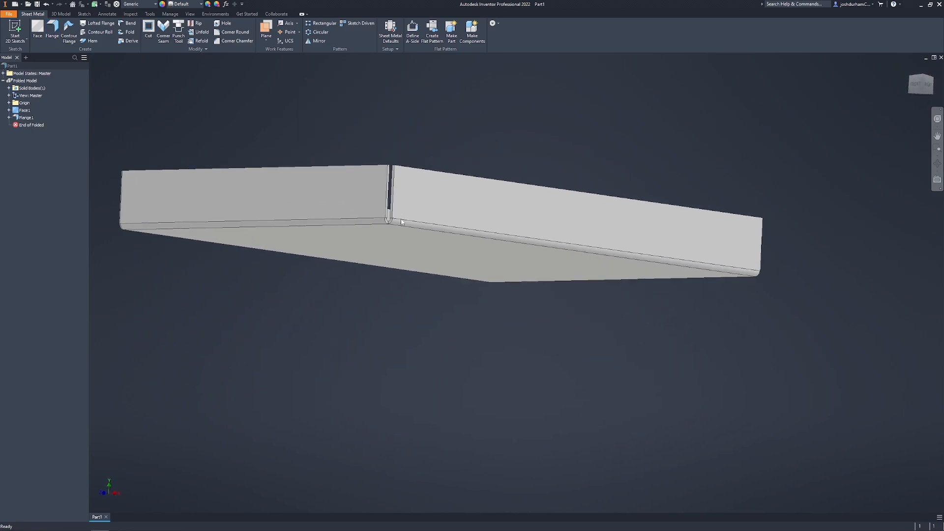
# - Inspect the gap between adjoining walls at the plate's corners, set the flanges' miter gap to 0.1 mm, and check a corner
pyautogui.scroll(6, 383, 225)
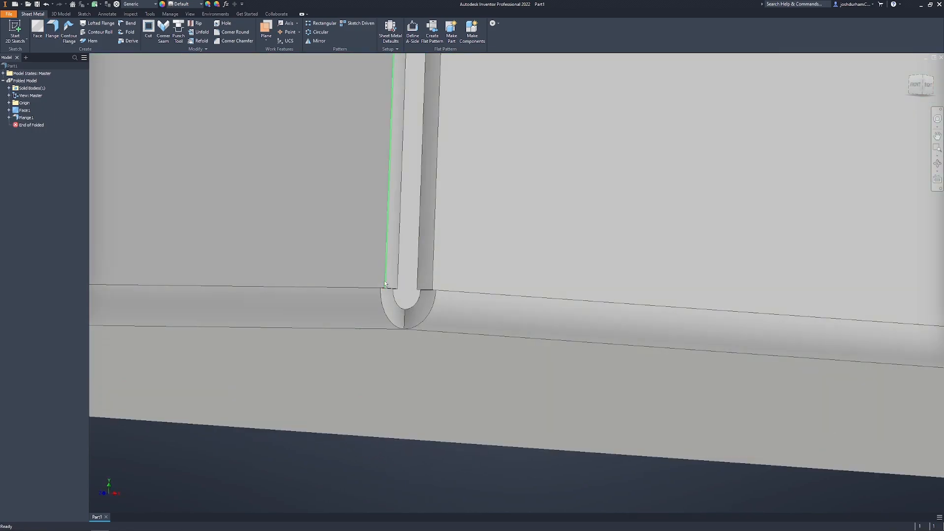
pyautogui.scroll(-5, 401, 295)
pyautogui.scroll(-2, 313, 357)
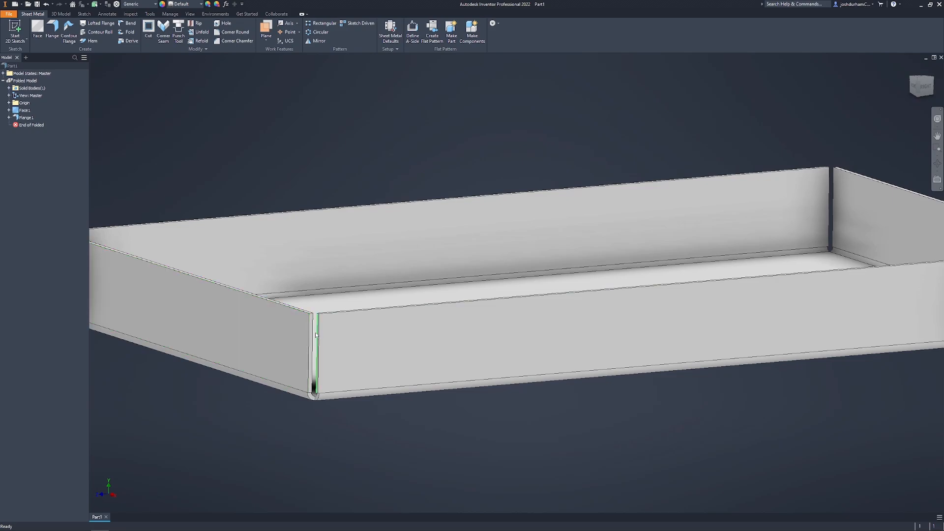
pyautogui.scroll(-4, 316, 334)
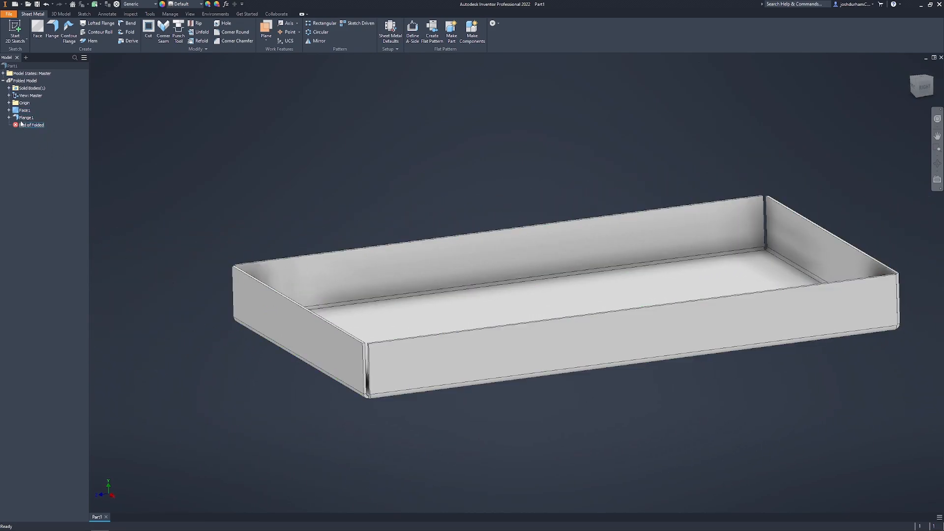
pyautogui.doubleClick(25, 118)
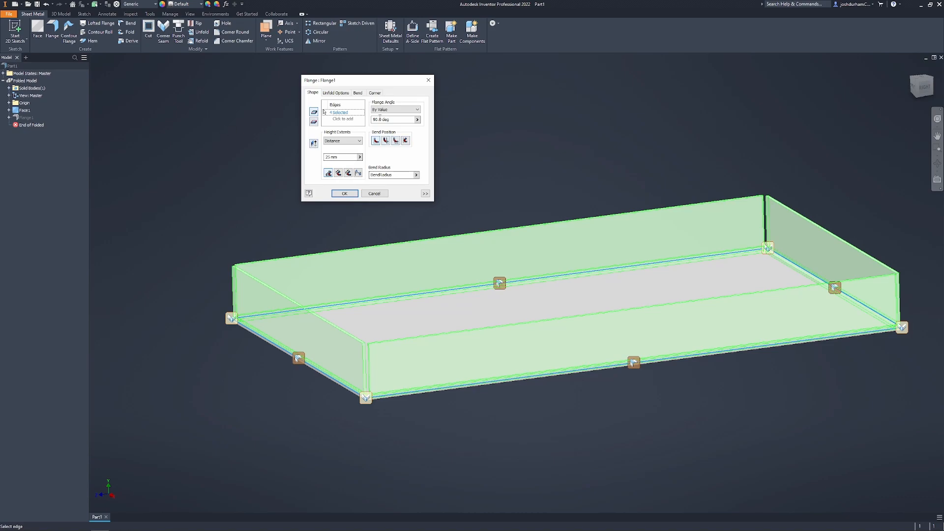
pyautogui.click(375, 93)
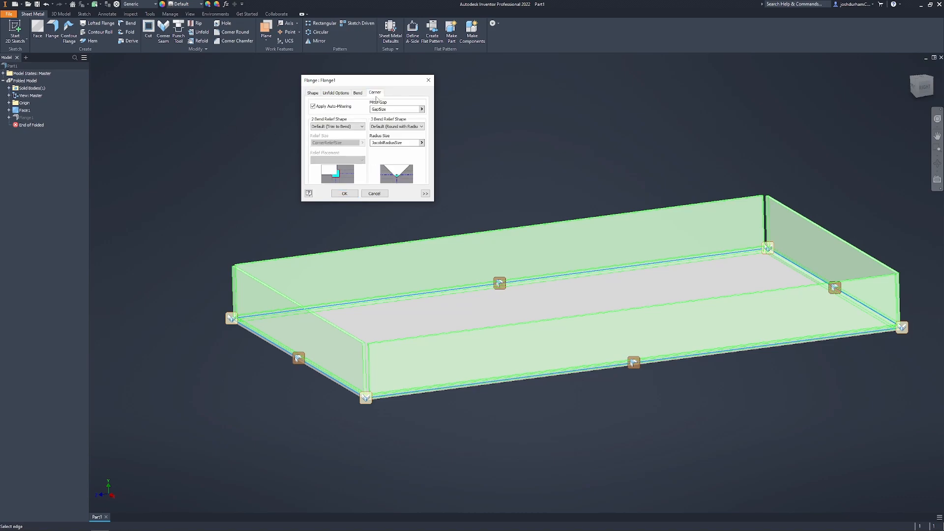
pyautogui.click(422, 109)
pyautogui.click(445, 137)
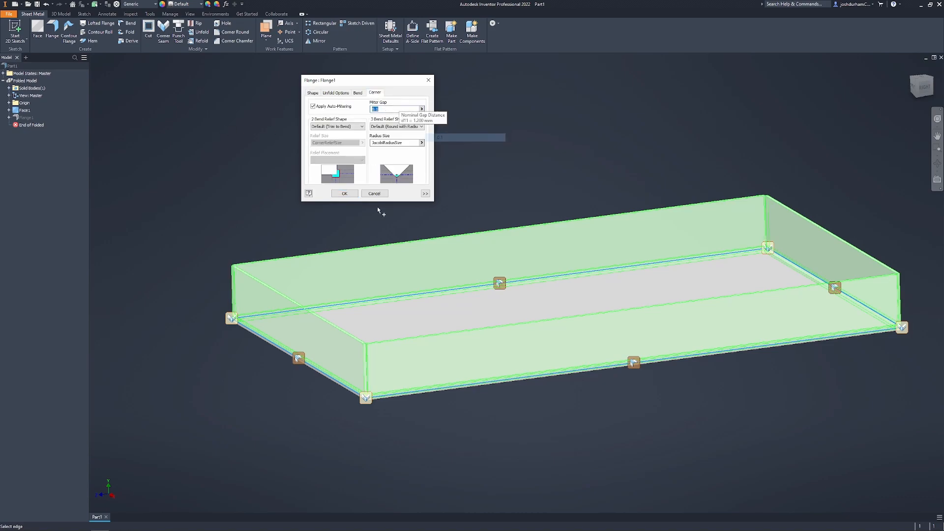
pyautogui.click(351, 195)
pyautogui.keyDown('shift'); pyautogui.moveTo(398, 433); pyautogui.dragTo(437, 280, button='middle'); pyautogui.keyUp('shift')
pyautogui.scroll(8, 444, 170)
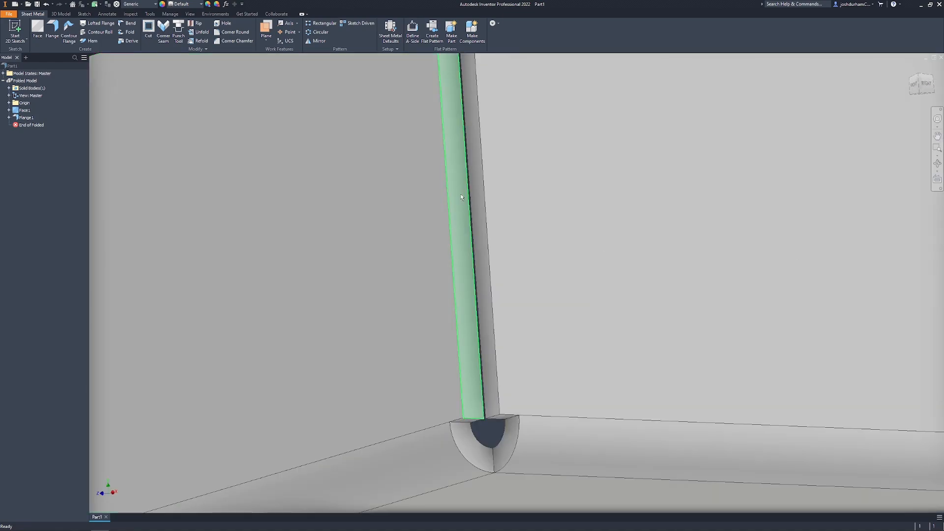
# - Edit the four wall flanges to widen the miter gap at their corners
pyautogui.doubleClick(26, 118)
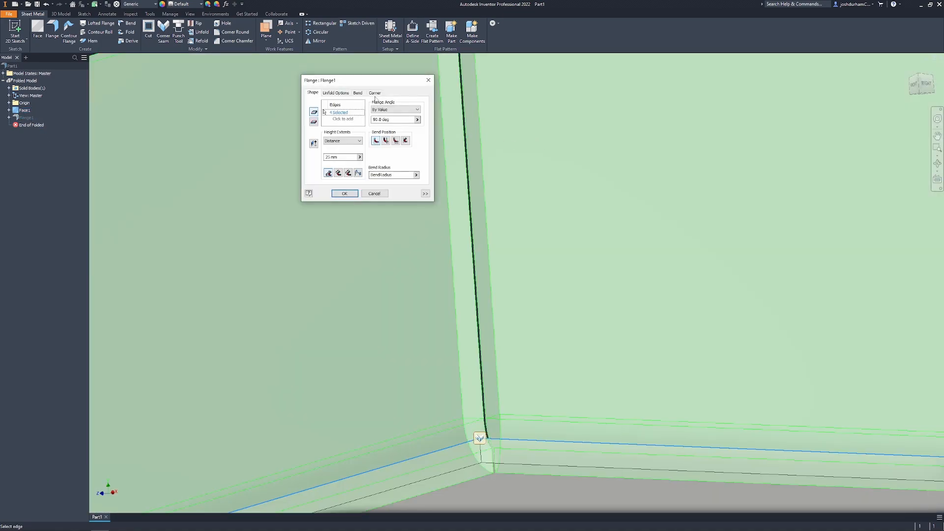
pyautogui.click(375, 93)
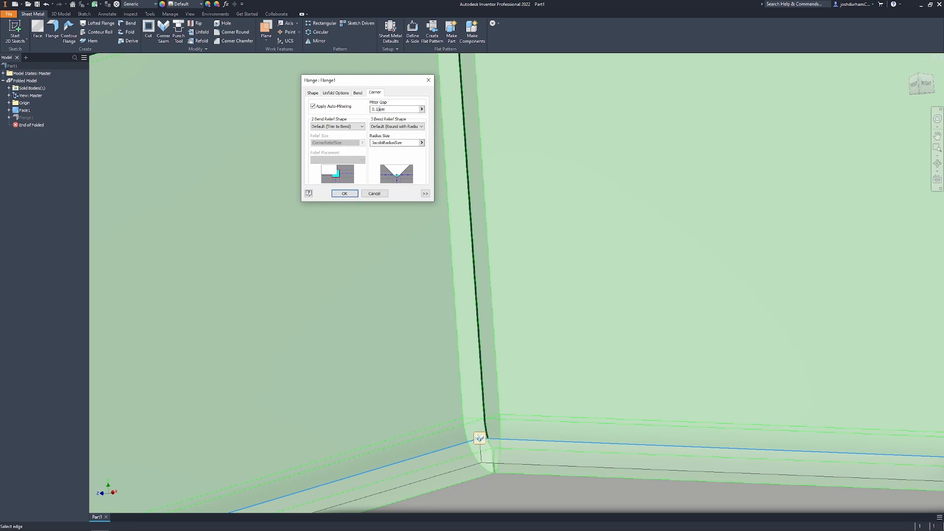
pyautogui.press('Return')
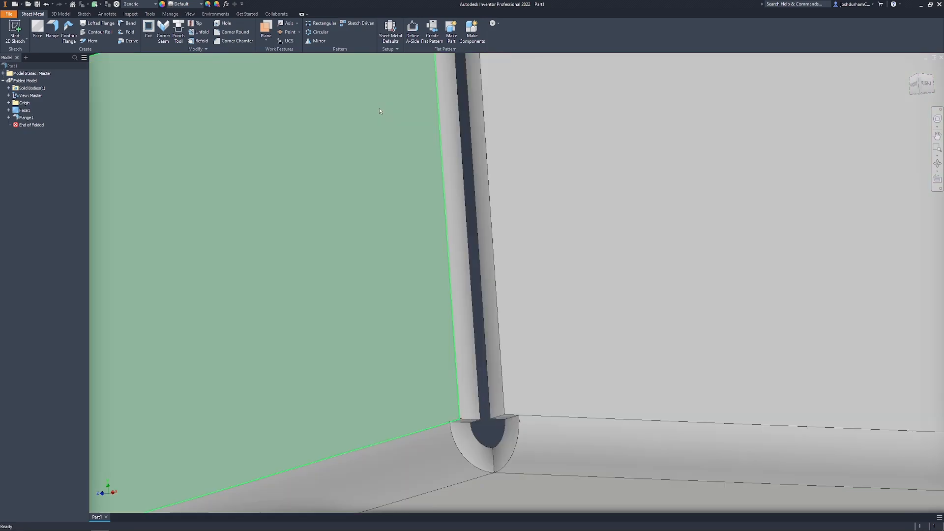
pyautogui.press('F6')
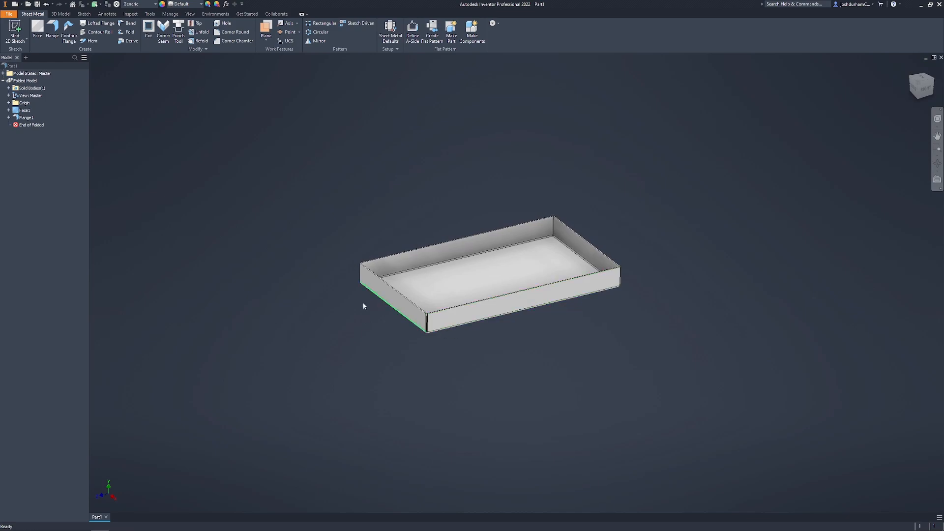
# - Change the height of the four wall flanges to 50 mm
pyautogui.click(25, 118)
pyautogui.doubleClick(25, 118)
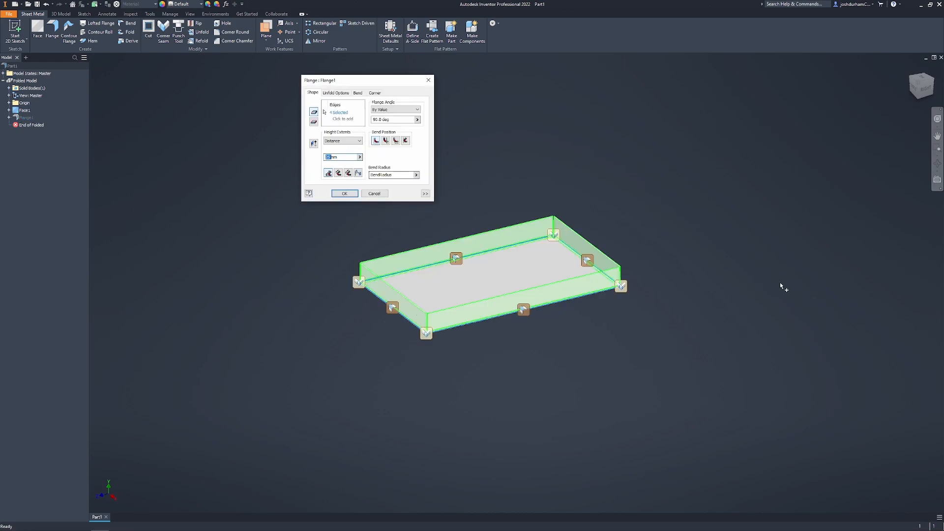
pyautogui.write('50')
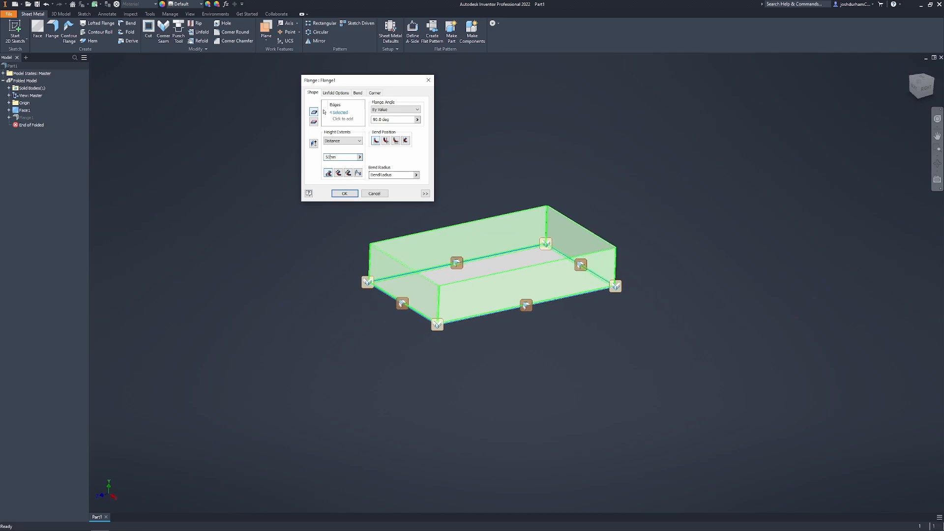
pyautogui.press('Return')
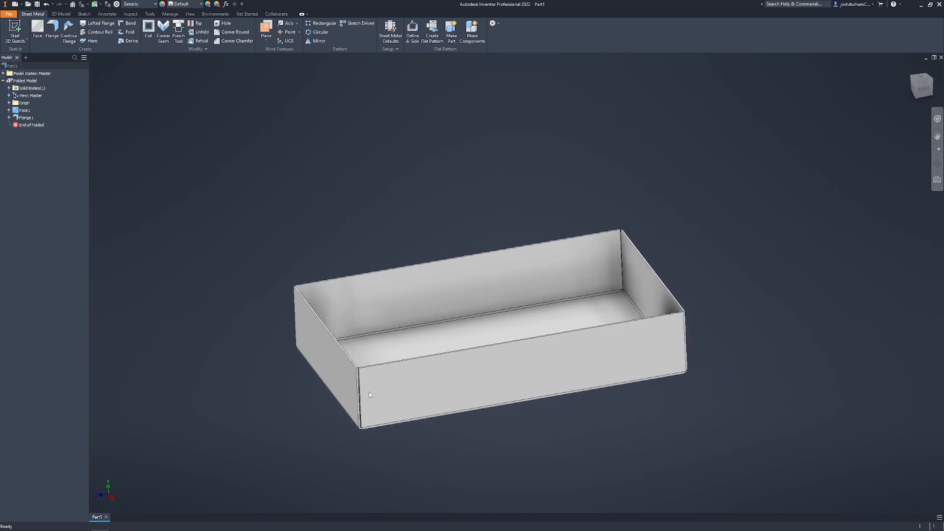
# - Check the Hammond chassis photo in the browser, return to Inventor, and set up 10 mm inward flanges along all four upper wall edges
pyautogui.hotkey('alt', 'Tab')
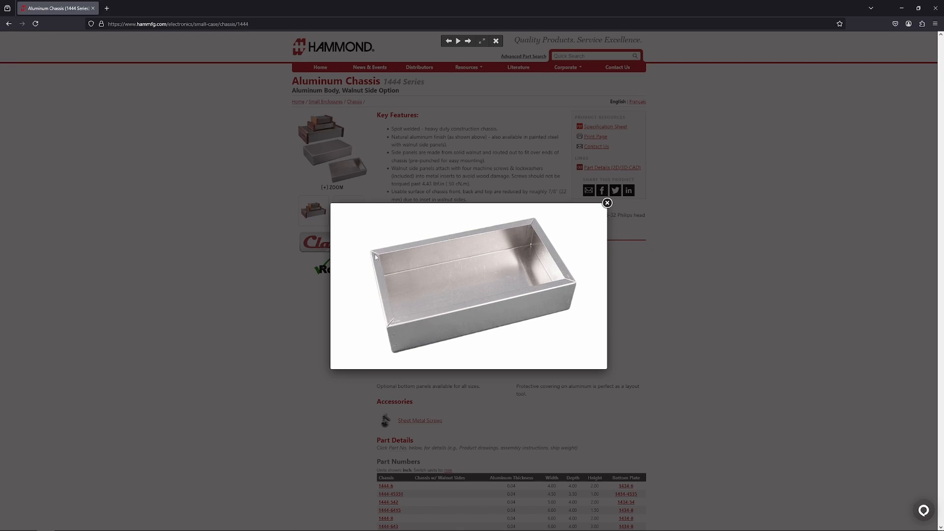
pyautogui.hotkey('alt', 'Tab')
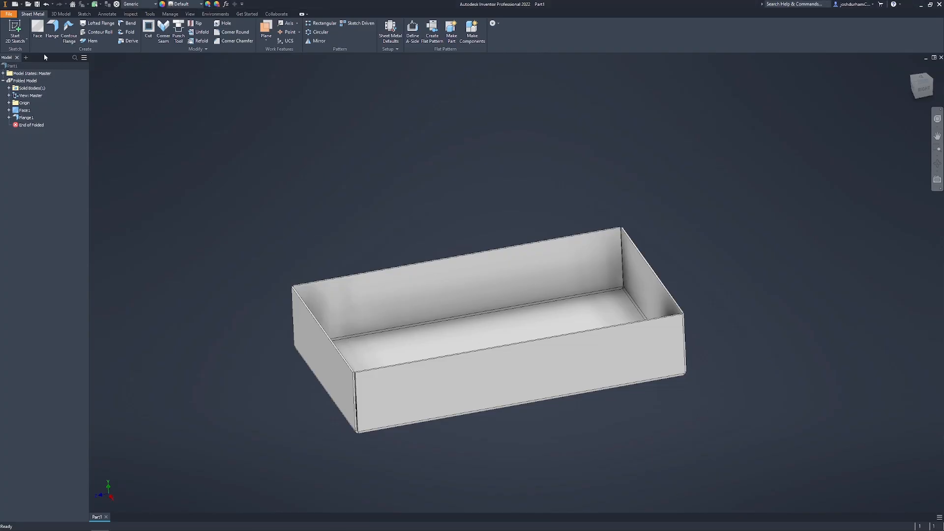
pyautogui.click(52, 29)
pyautogui.scroll(10, 267, 257)
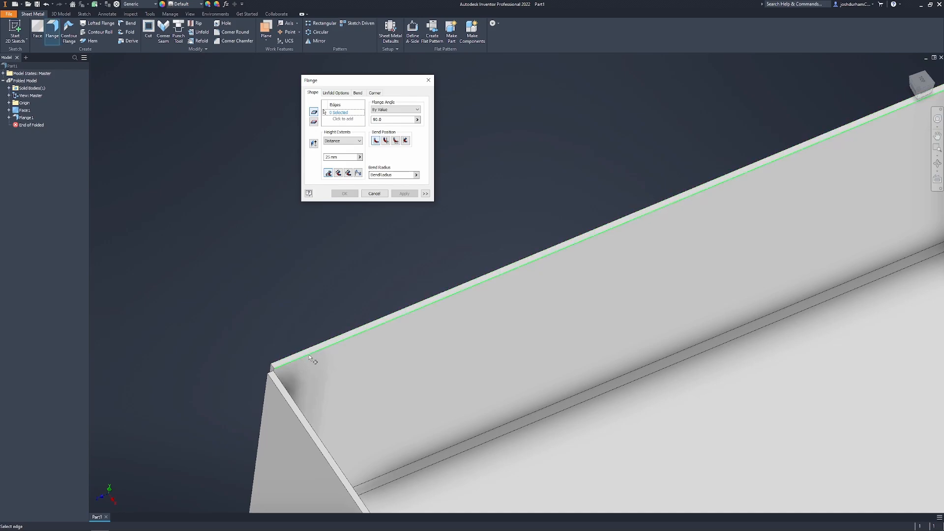
pyautogui.click(315, 354)
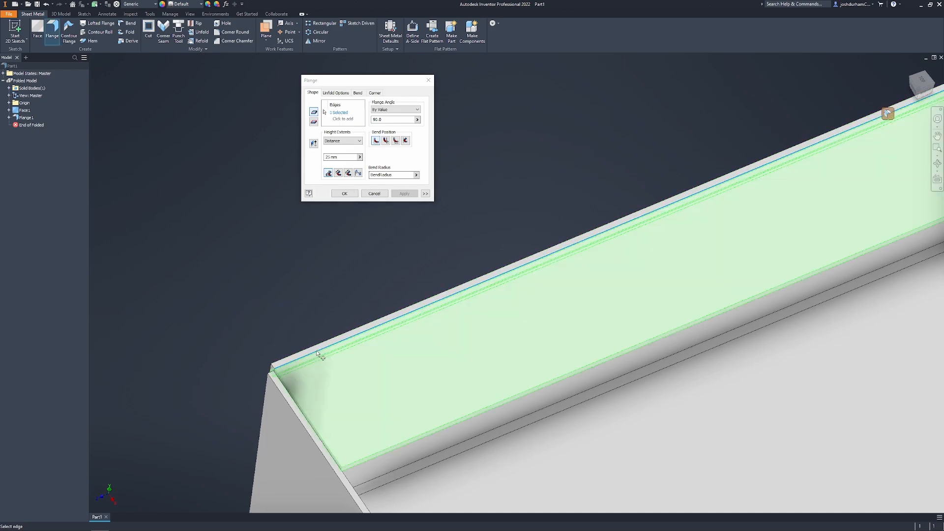
pyautogui.keyDown('shift'); pyautogui.moveTo(316, 352); pyautogui.dragTo(220, 371, button='middle'); pyautogui.keyUp('shift')
pyautogui.click(351, 406)
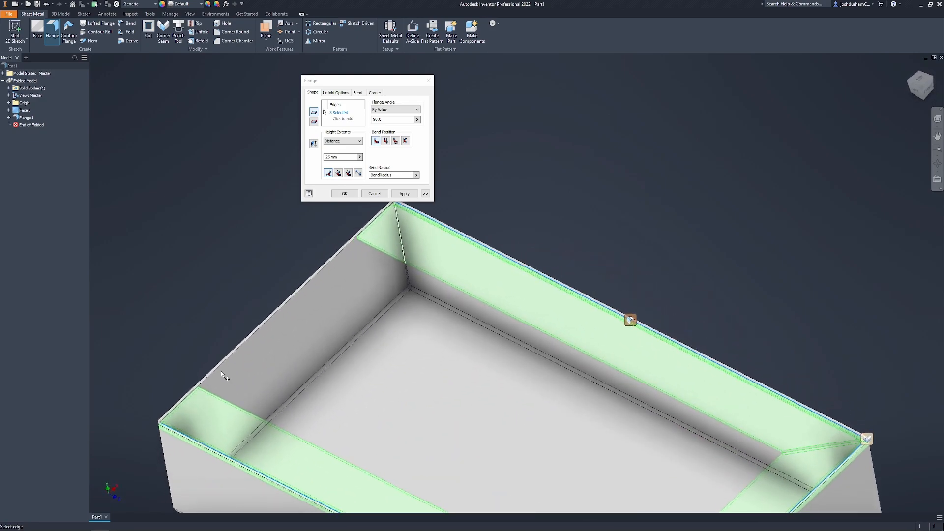
pyautogui.click(221, 371)
pyautogui.scroll(-4, 221, 368)
pyautogui.keyDown('shift'); pyautogui.moveTo(536, 324); pyautogui.dragTo(413, 359, button='middle'); pyautogui.keyUp('shift')
pyautogui.scroll(2, 376, 324)
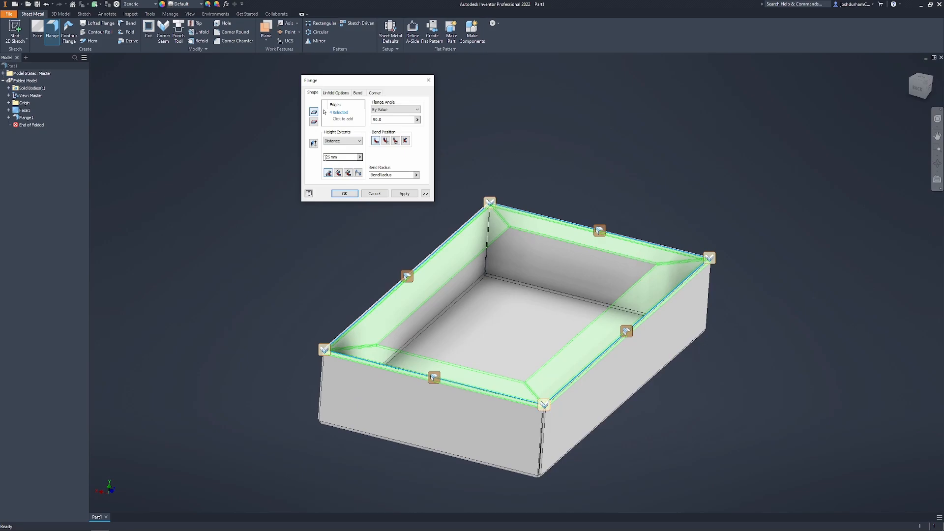
pyautogui.write('10')
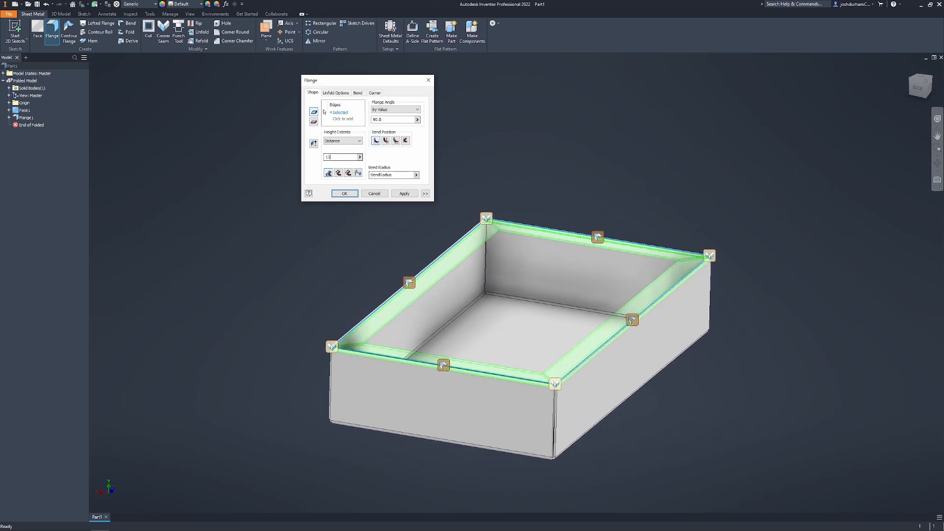
# - Set the miter gap of the inward lip flanges to 0.5 mm and apply the flanges
pyautogui.scroll(2, 521, 319)
pyautogui.keyDown('shift'); pyautogui.moveTo(521, 320); pyautogui.dragTo(472, 300, button='middle'); pyautogui.keyUp('shift')
pyautogui.scroll(-3, 599, 362)
pyautogui.scroll(2, 472, 256)
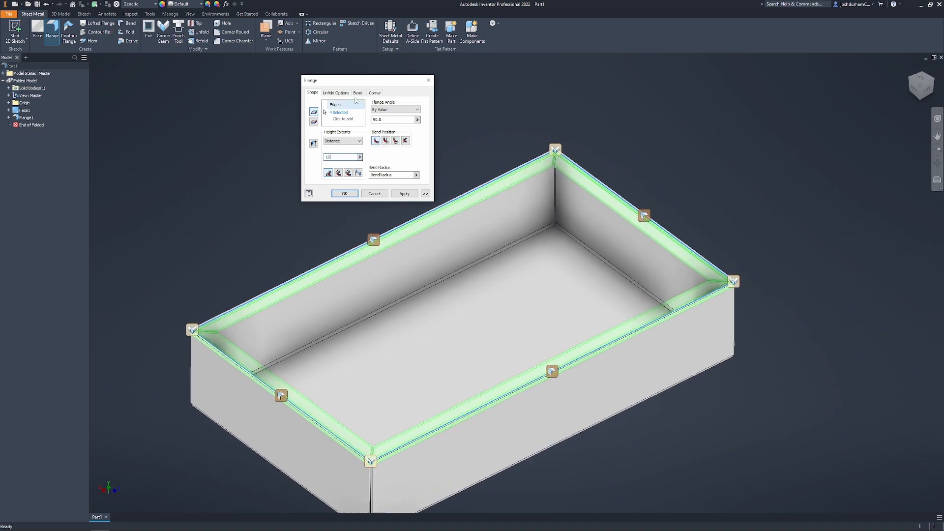
pyautogui.click(375, 93)
pyautogui.keyDown('shift'); pyautogui.moveTo(329, 263); pyautogui.dragTo(268, 314, button='middle'); pyautogui.keyUp('shift')
pyautogui.scroll(4, 290, 339)
pyautogui.keyDown('shift'); pyautogui.moveTo(354, 396); pyautogui.dragTo(418, 389, button='middle'); pyautogui.keyUp('shift')
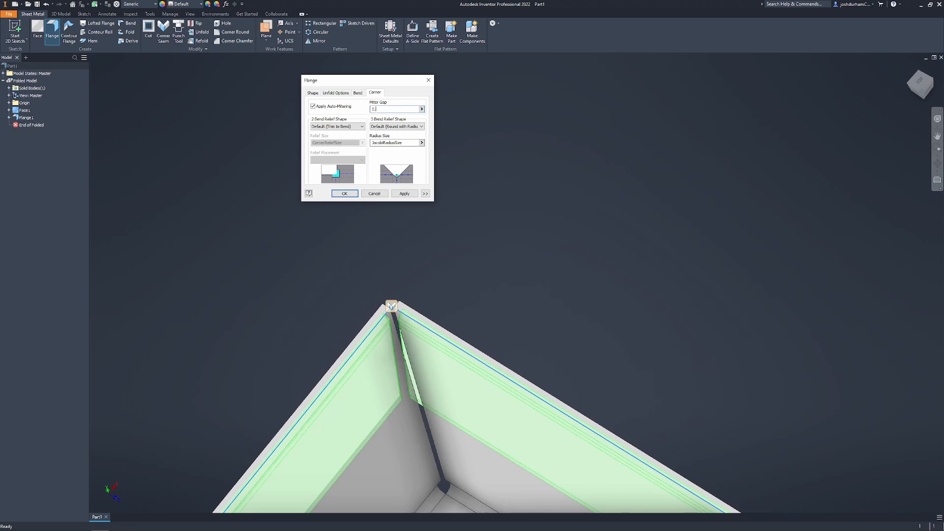
pyautogui.write('0.5')
pyautogui.keyDown('shift'); pyautogui.moveTo(433, 315); pyautogui.dragTo(541, 184, button='middle'); pyautogui.keyUp('shift')
pyautogui.keyDown('shift'); pyautogui.moveTo(518, 234); pyautogui.dragTo(542, 250, button='middle'); pyautogui.keyUp('shift')
pyautogui.click(405, 194)
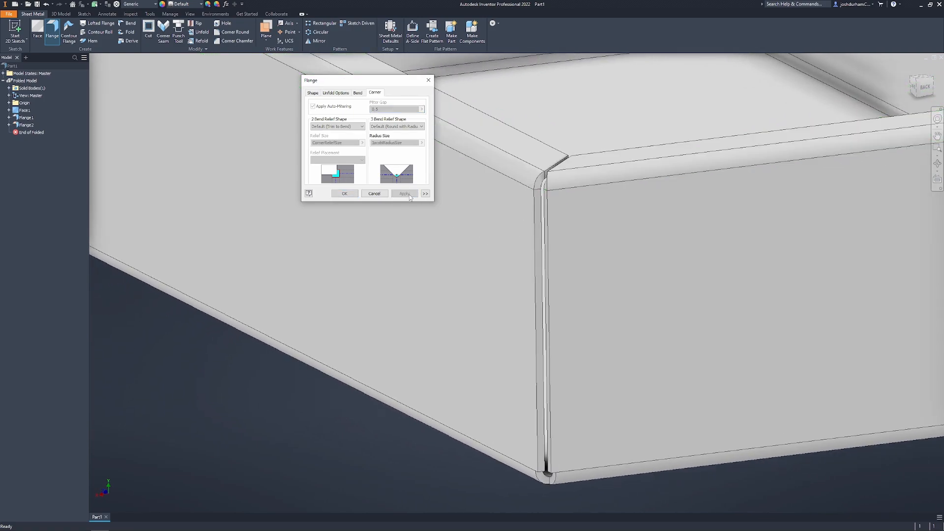
# - Close the flange settings and examine the mitred lip corners and the outside of the folded chassis
pyautogui.keyDown('shift'); pyautogui.moveTo(566, 170); pyautogui.dragTo(492, 169, button='middle'); pyautogui.keyUp('shift')
pyautogui.scroll(4, 532, 184)
pyautogui.scroll(-2, 472, 175)
pyautogui.click(428, 80)
pyautogui.scroll(-6, 501, 231)
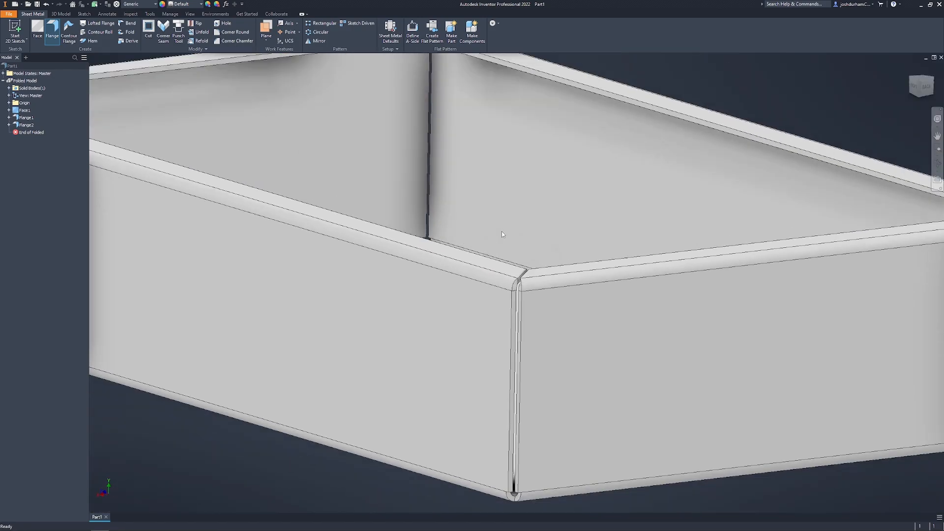
pyautogui.keyDown('shift'); pyautogui.moveTo(526, 234); pyautogui.dragTo(545, 200, button='middle'); pyautogui.keyUp('shift')
pyautogui.scroll(5, 571, 222)
pyautogui.scroll(1, 571, 222)
pyautogui.scroll(-2, 547, 199)
pyautogui.press('F6')
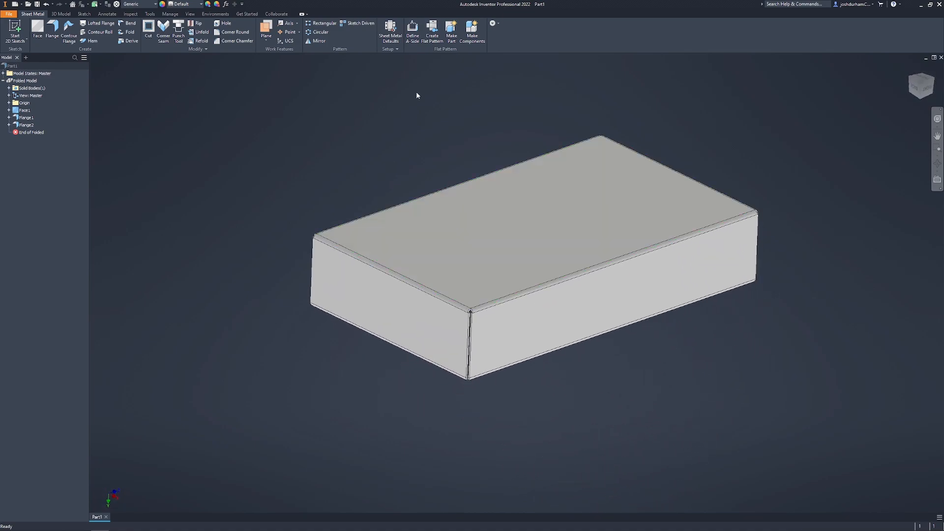
pyautogui.scroll(2, 510, 240)
pyautogui.scroll(-2, 509, 351)
# - Create the flat pattern of the chassis, look over its corner reliefs and bend lines, and return to the folded part
pyautogui.keyDown('shift'); pyautogui.moveTo(509, 351); pyautogui.dragTo(556, 278, button='middle'); pyautogui.keyUp('shift')
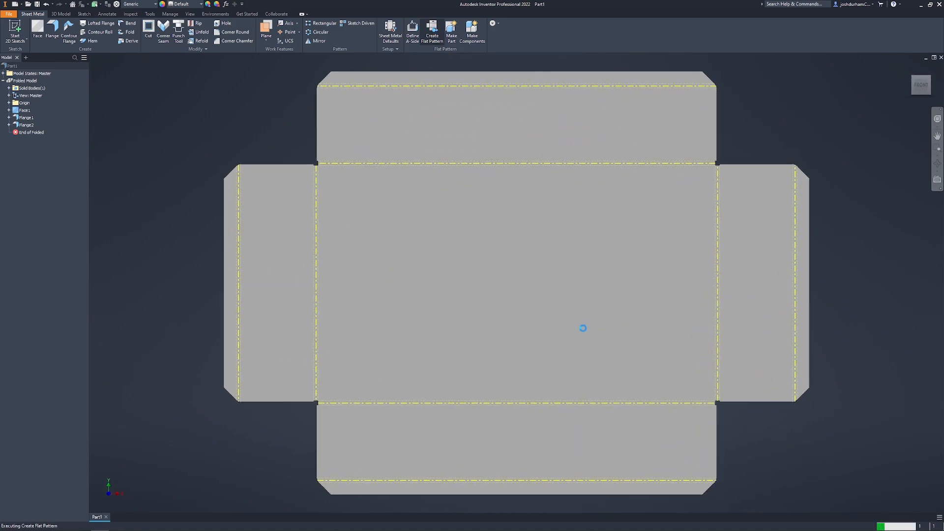
pyautogui.scroll(-2, 362, 177)
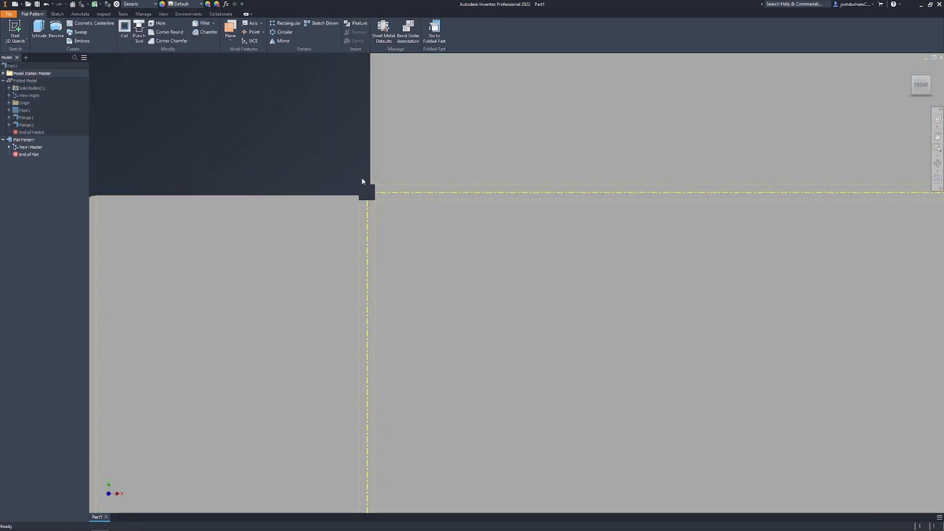
pyautogui.scroll(-5, 350, 170)
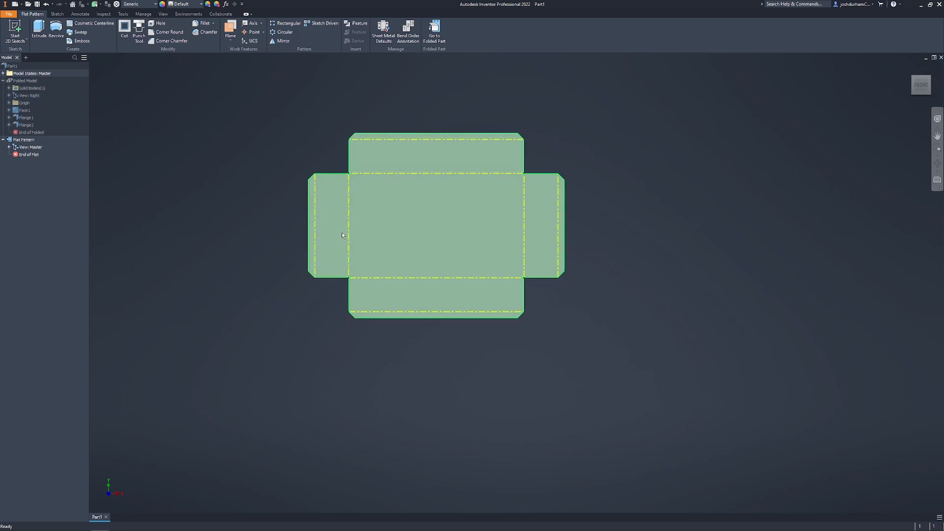
pyautogui.keyDown('shift'); pyautogui.moveTo(341, 232); pyautogui.dragTo(449, 239, button='middle'); pyautogui.keyUp('shift')
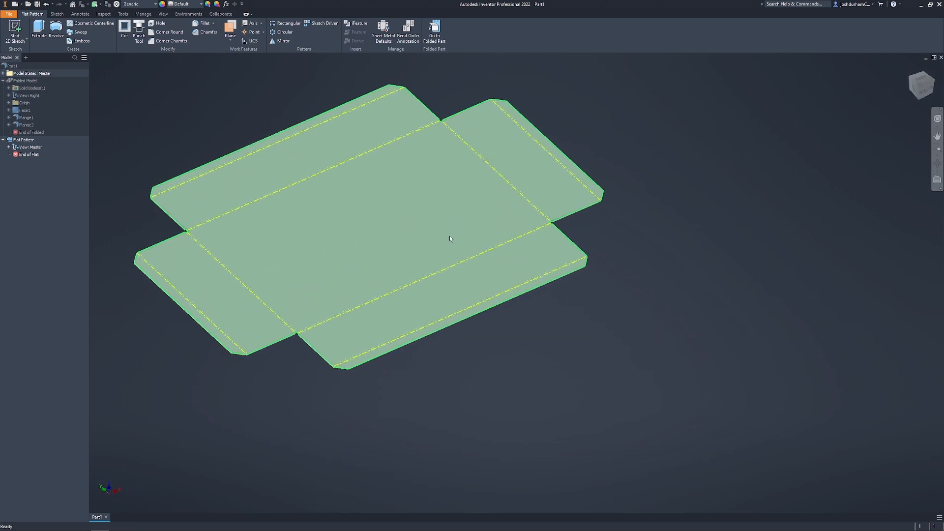
pyautogui.scroll(4, 442, 232)
pyautogui.click(434, 31)
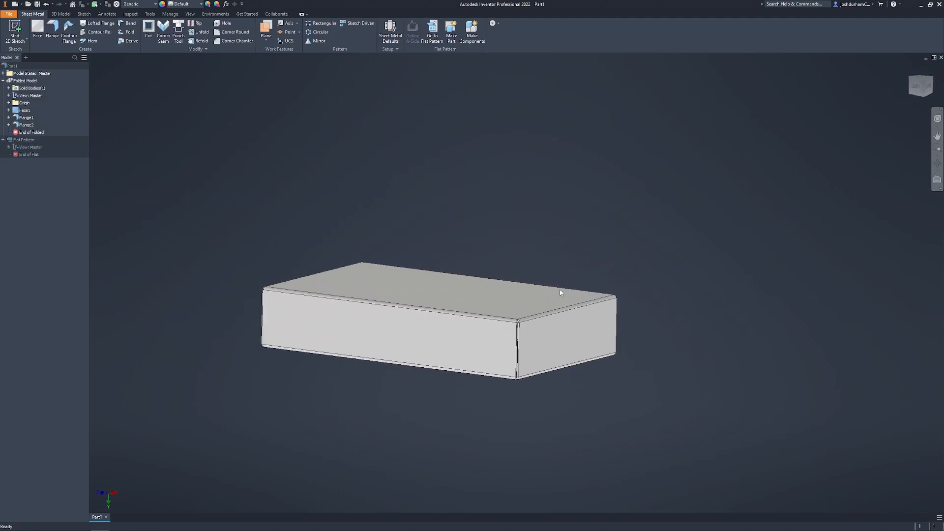
# - Face the open side of the chassis and start a new sketch on the outer face of the short inward lip
pyautogui.keyDown('shift'); pyautogui.moveTo(596, 244); pyautogui.dragTo(576, 314, button='middle'); pyautogui.keyUp('shift')
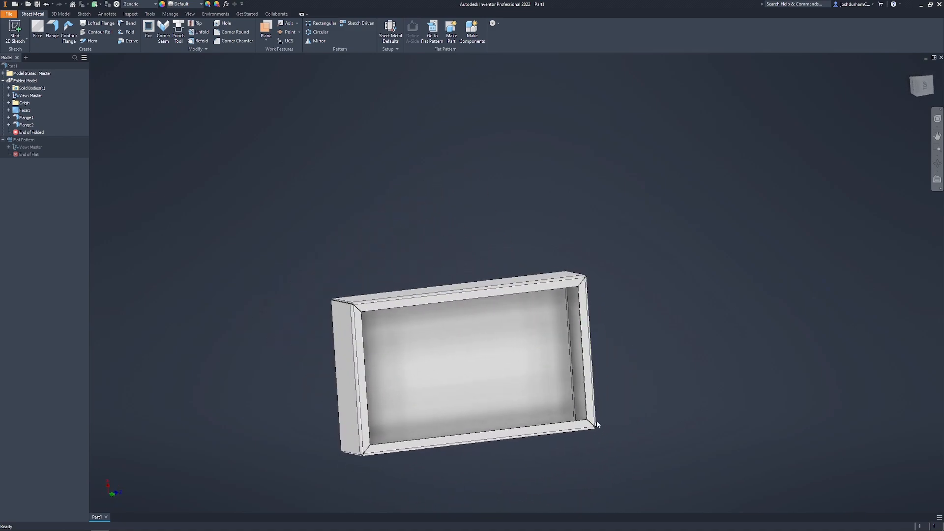
pyautogui.click(926, 87)
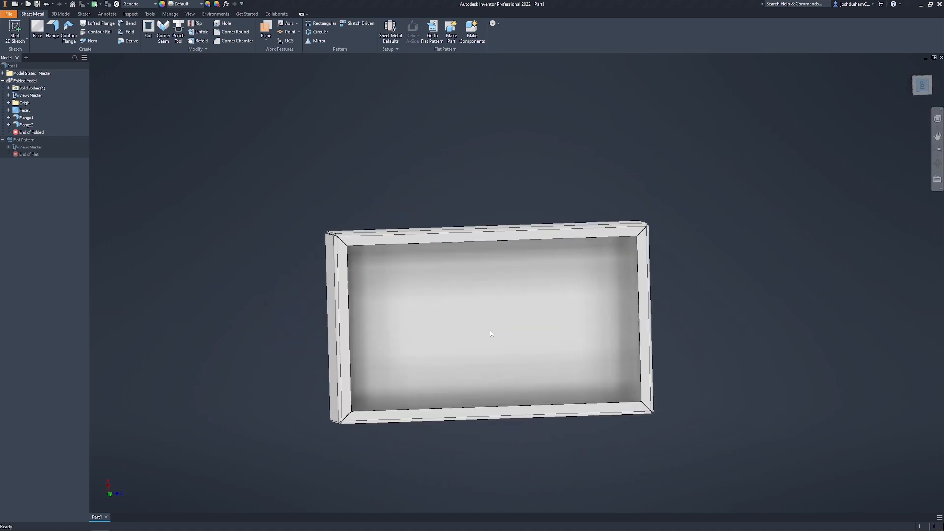
pyautogui.click(16, 31)
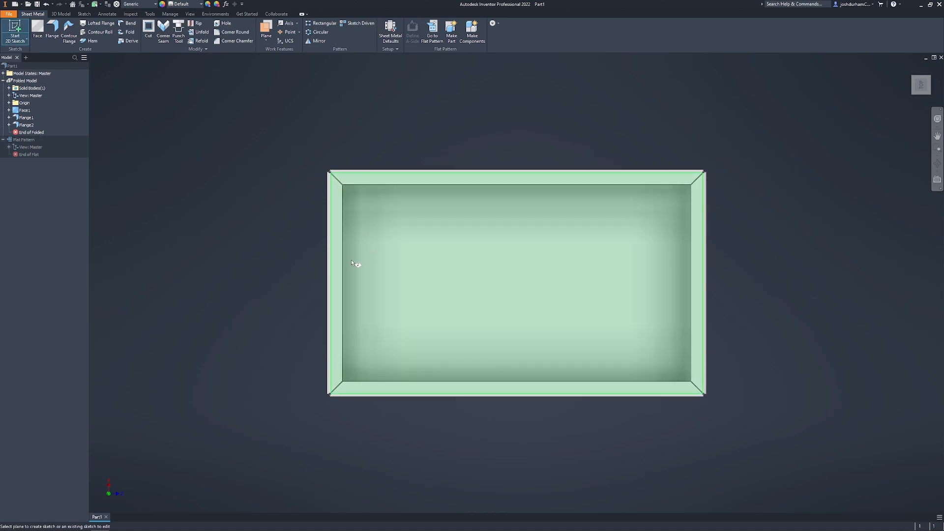
pyautogui.scroll(5, 339, 207)
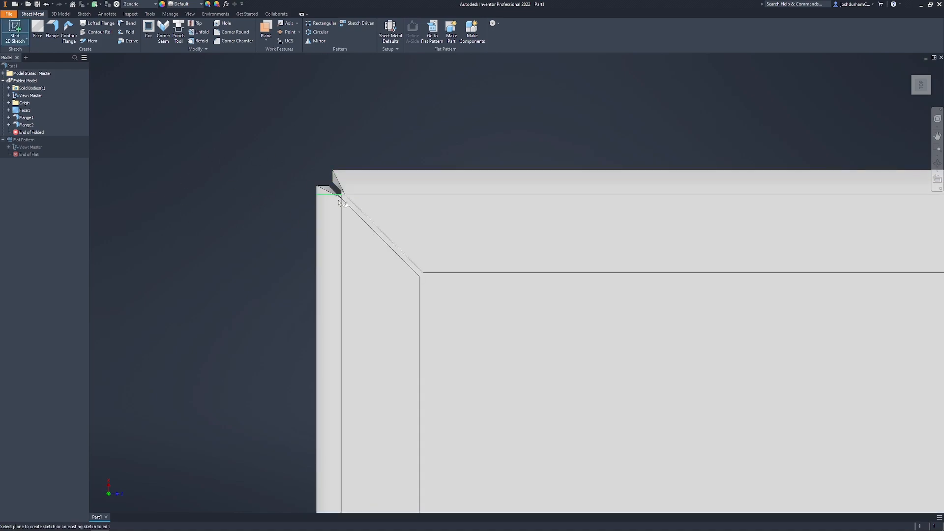
pyautogui.click(374, 295)
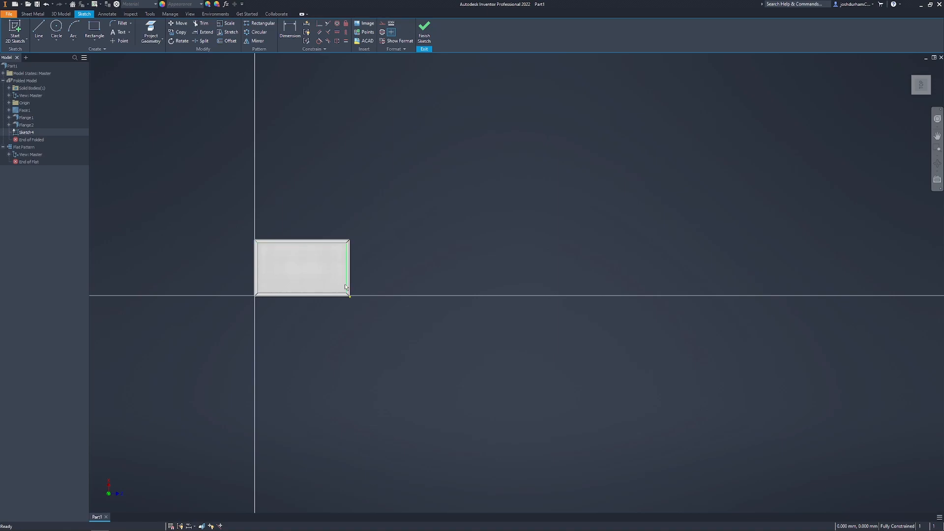
pyautogui.scroll(6, 250, 251)
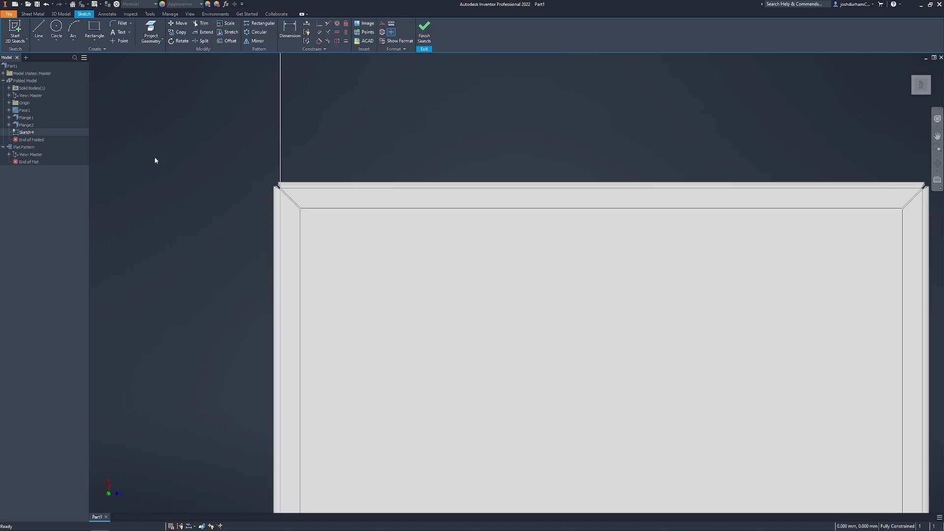
# - Sketch two 3 mm diameter circles on the short lip, one near each end
pyautogui.click(57, 30)
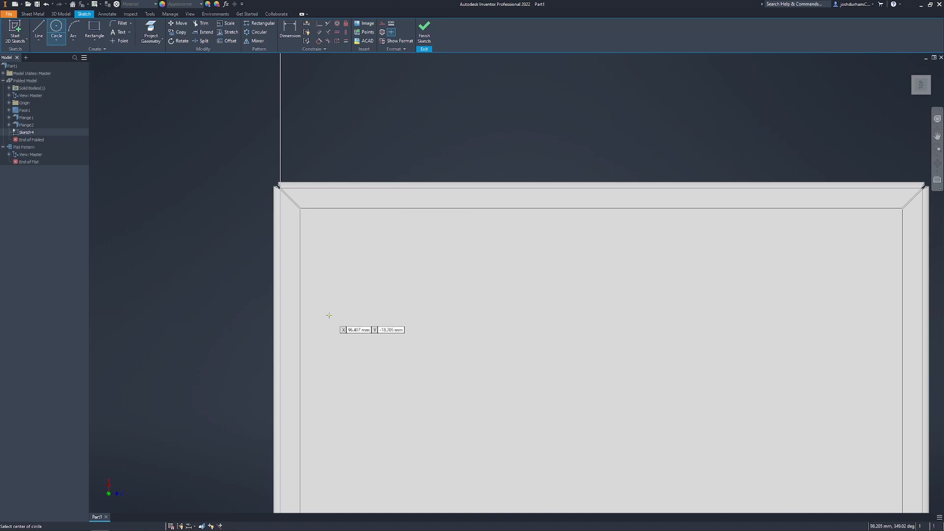
pyautogui.scroll(-2, 329, 315)
pyautogui.click(307, 400)
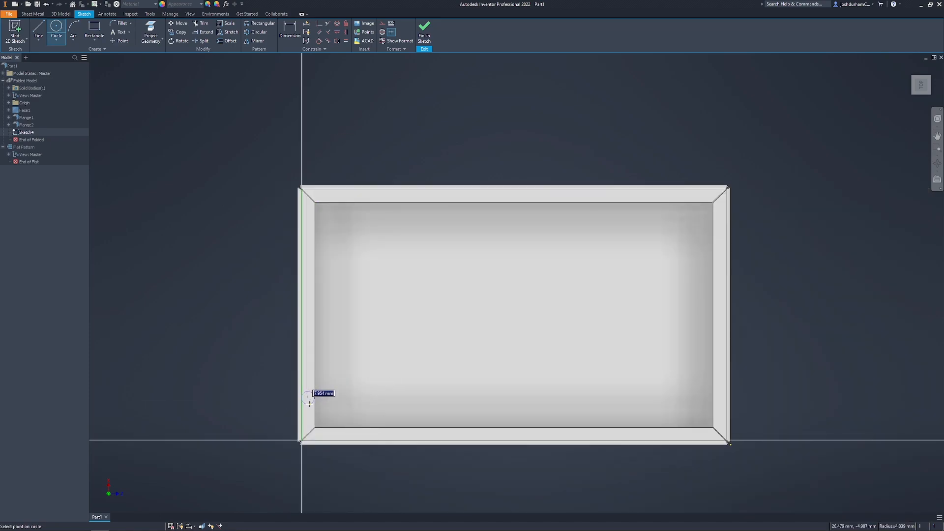
pyautogui.press('Return')
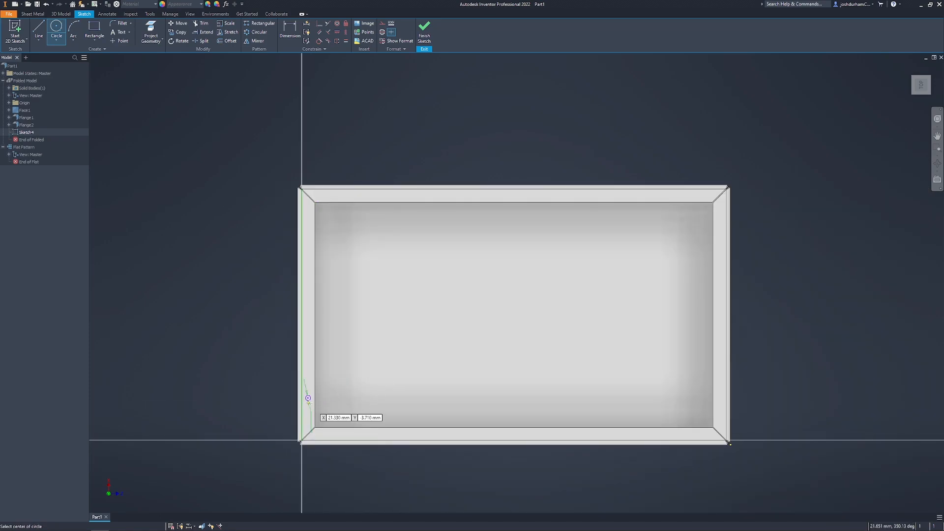
pyautogui.click(306, 221)
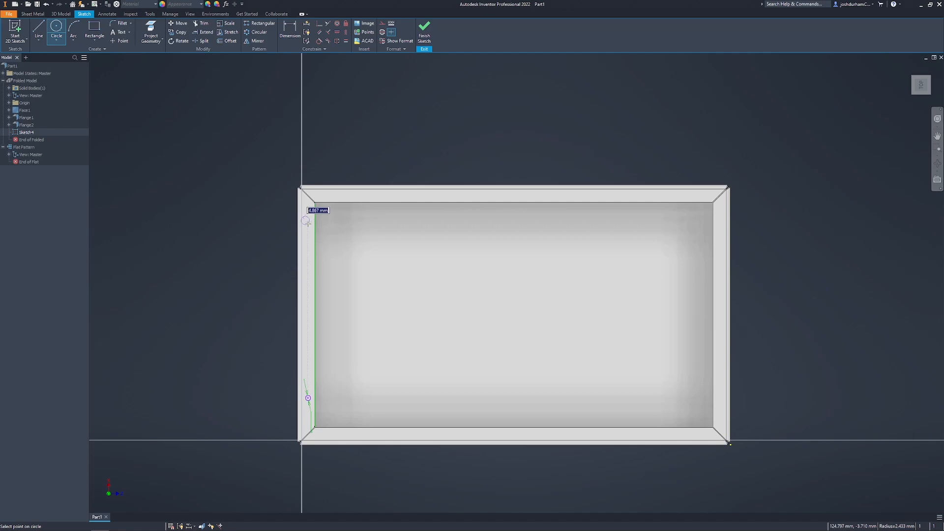
pyautogui.click(307, 222)
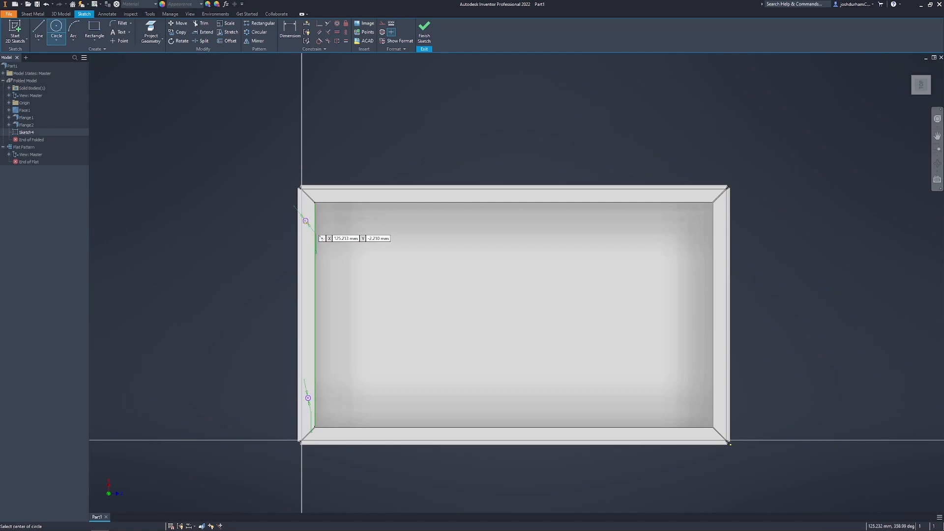
# - Dimension the lower circle's centre from the lip's inner edge and set the distance to 5 mm
pyautogui.click(290, 30)
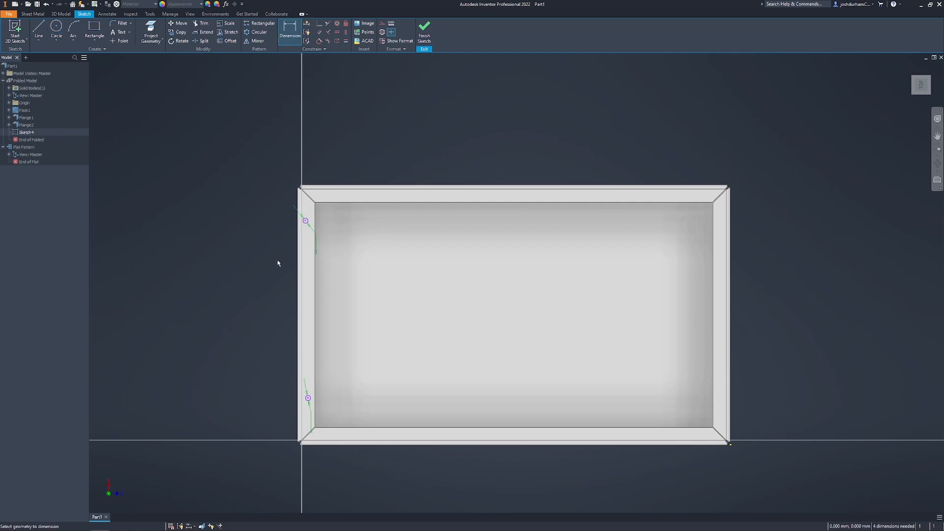
pyautogui.scroll(1, 275, 261)
pyautogui.scroll(4, 331, 460)
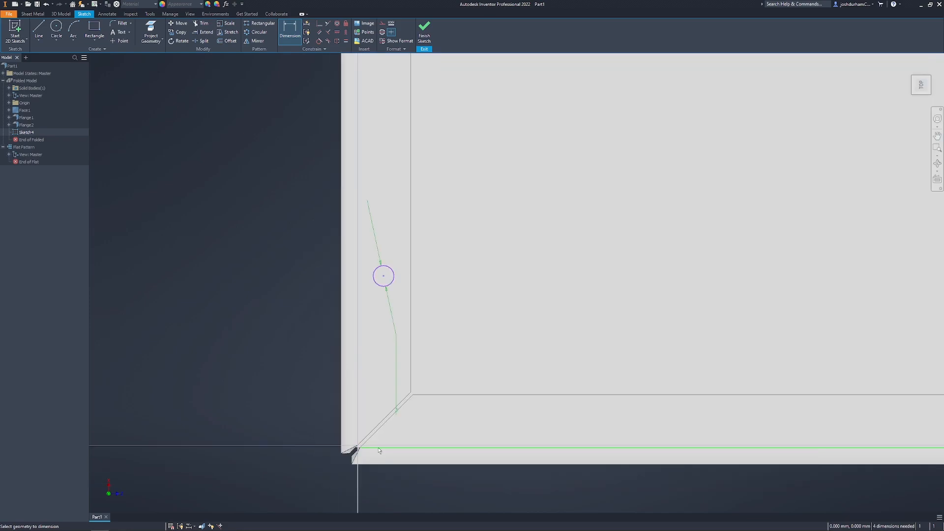
pyautogui.click(383, 276)
pyautogui.click(411, 279)
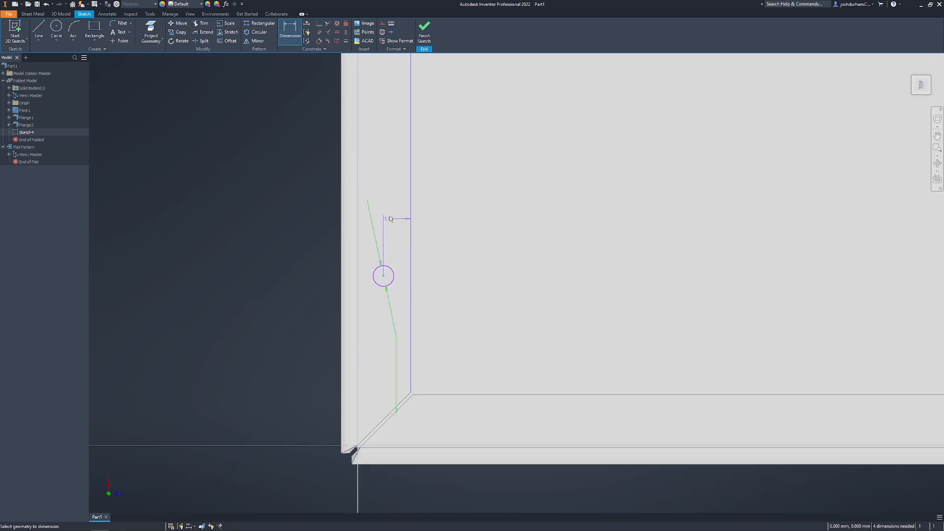
pyautogui.click(392, 197)
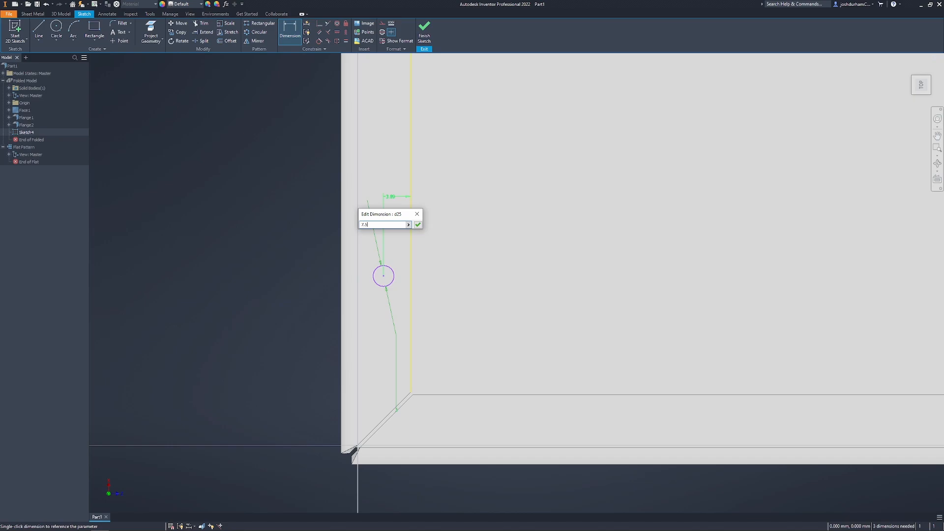
pyautogui.press('Return')
pyautogui.press('Escape')
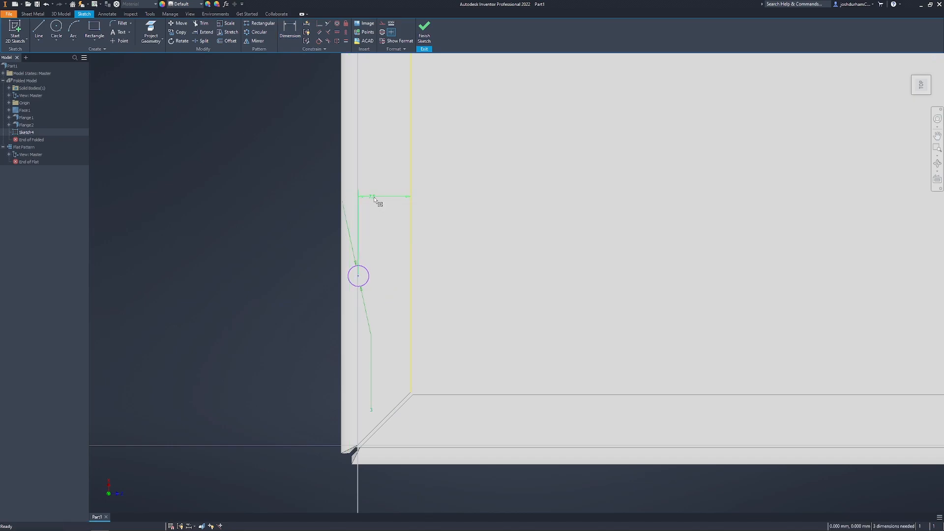
pyautogui.doubleClick(373, 197)
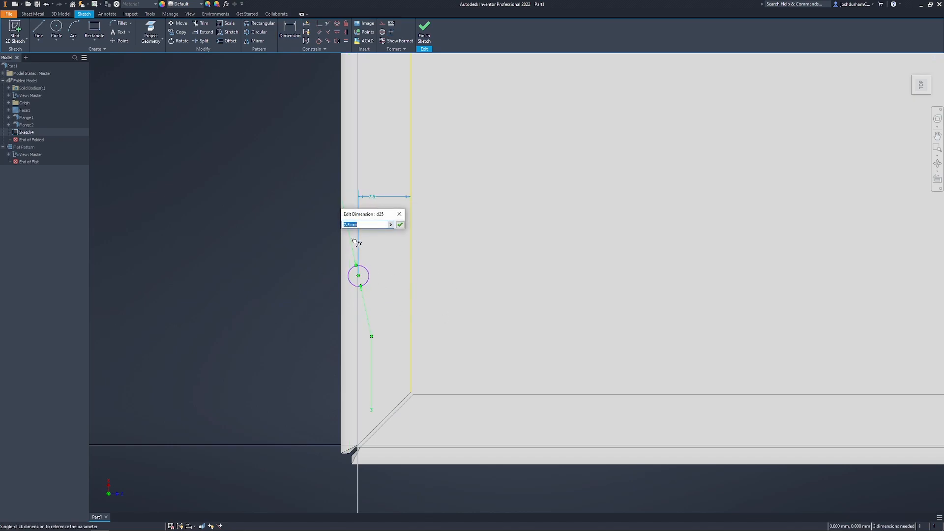
pyautogui.press('Return')
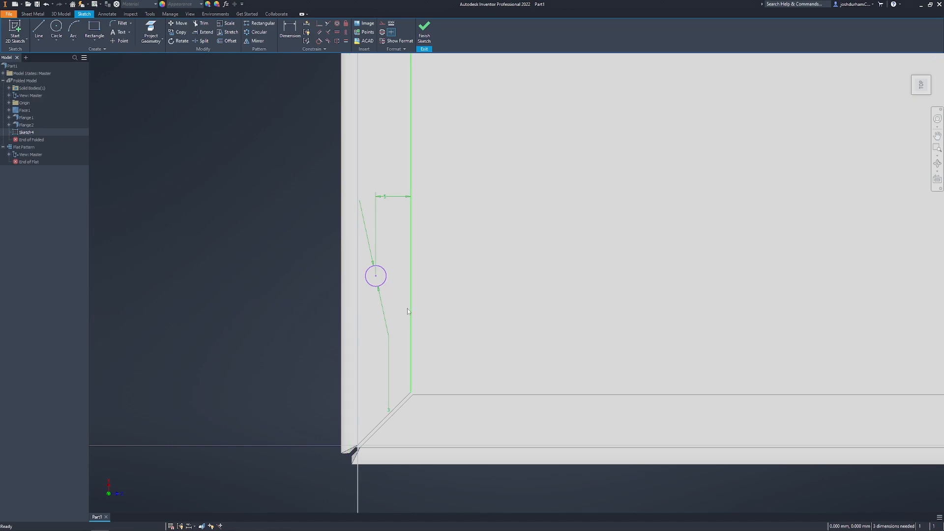
# - Place the upper circle's centre 5 mm from the lip's inner edge with a dimension
pyautogui.scroll(-5, 345, 326)
pyautogui.scroll(5, 349, 140)
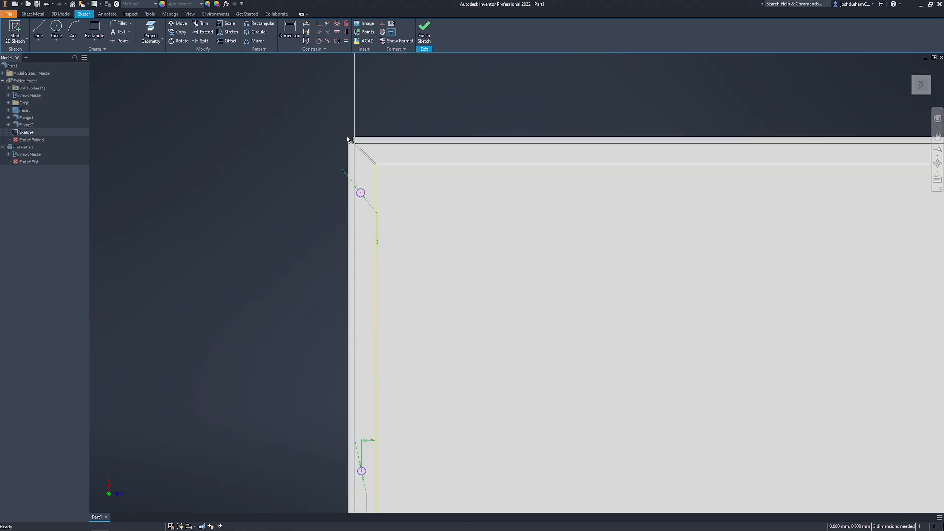
pyautogui.press('d')
pyautogui.click(361, 194)
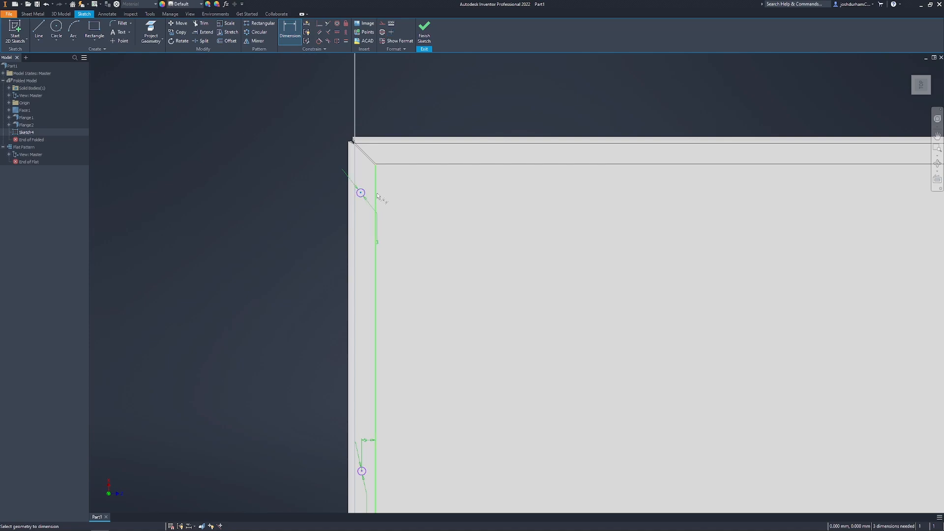
pyautogui.click(370, 181)
pyautogui.write('5')
pyautogui.press('Return')
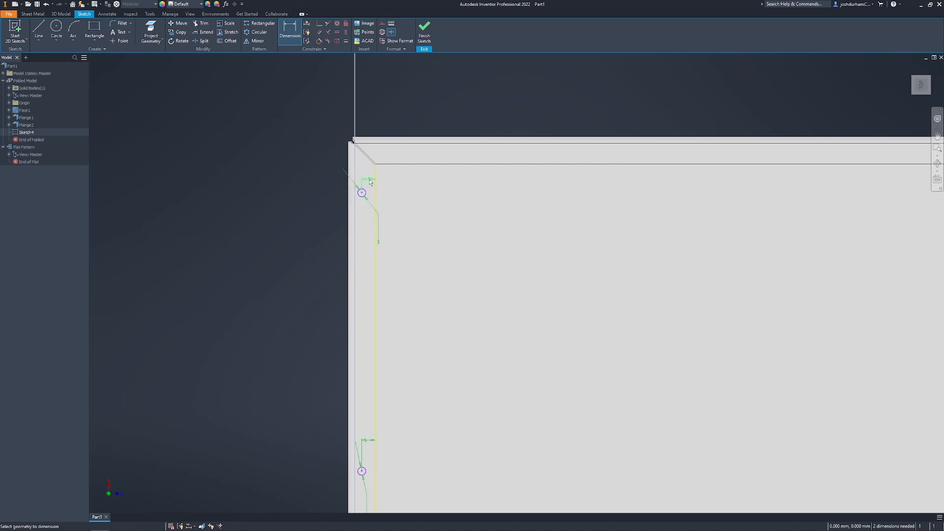
# - Dimension the vertical spacing between the two circle centres to 100 mm
pyautogui.click(362, 471)
pyautogui.click(280, 437)
pyautogui.scroll(-3, 280, 435)
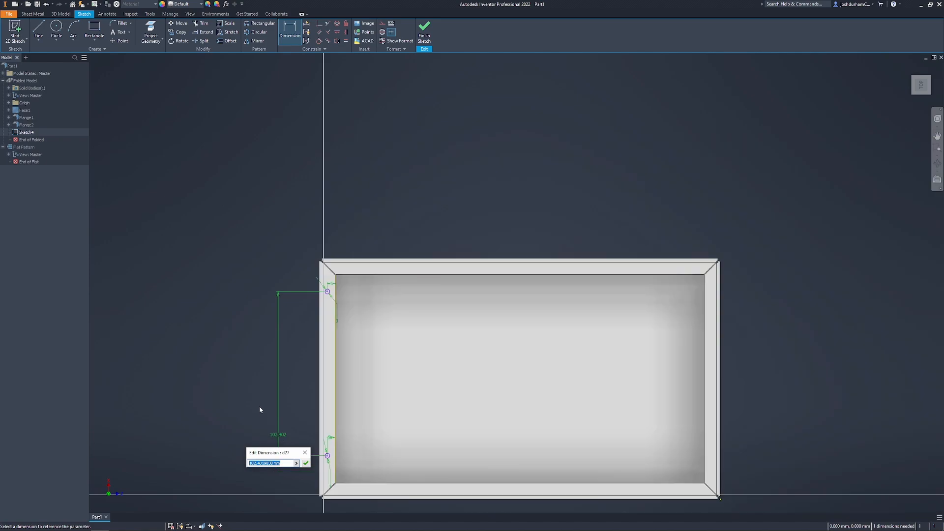
pyautogui.write('100')
pyautogui.press('Return')
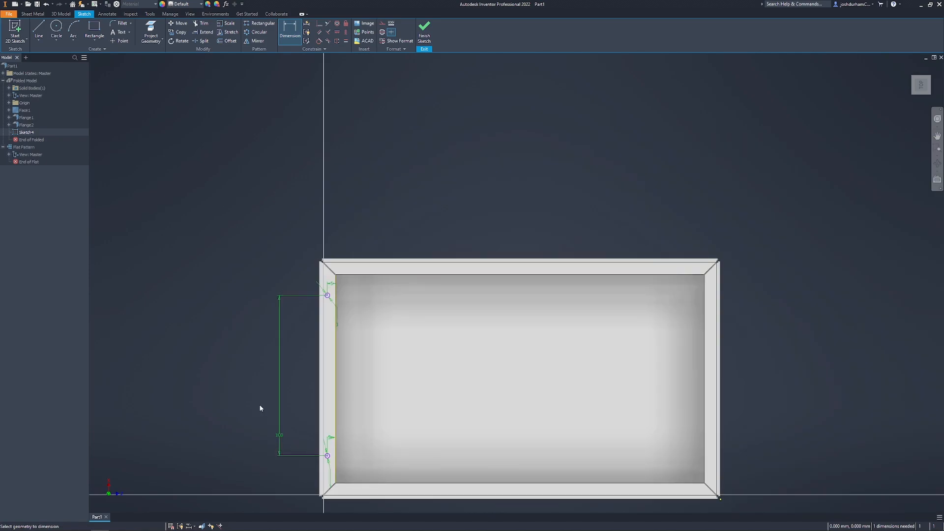
# - Dimension the upper circle's centre 25 mm from the chassis's upper outer edge
pyautogui.scroll(3, 334, 288)
pyautogui.click(322, 303)
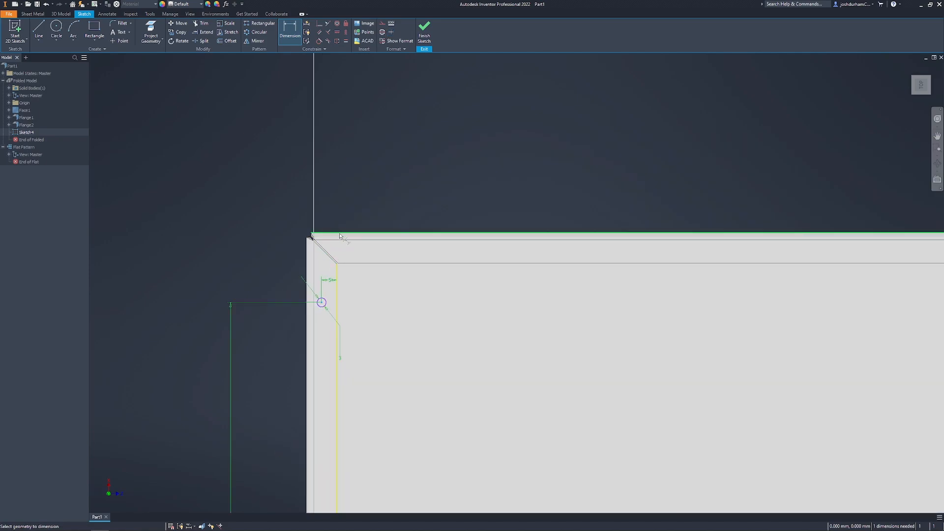
pyautogui.click(345, 233)
pyautogui.click(286, 248)
pyautogui.write('20')
pyautogui.press('Return')
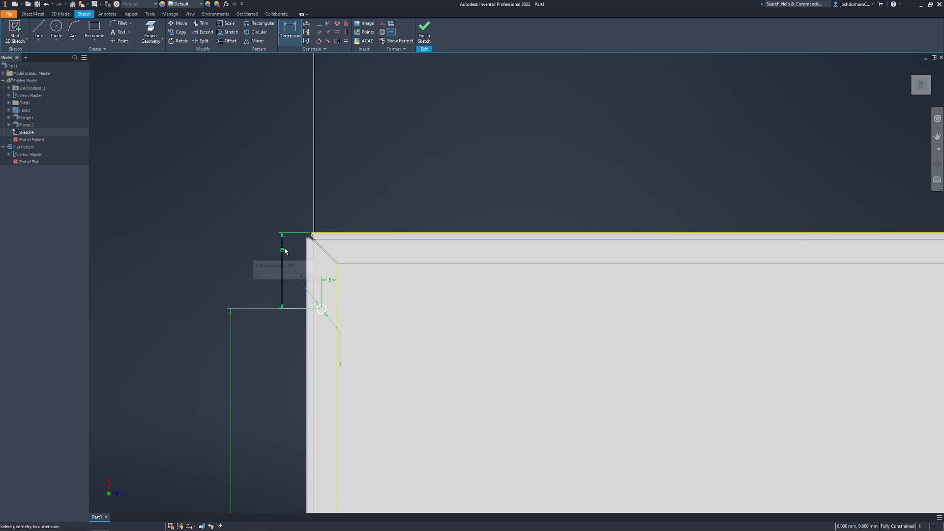
# - Add a driven reference dimension from the lower circle's centre to the chassis's lower outer edge
pyautogui.scroll(-5, 288, 252)
pyautogui.scroll(6, 290, 364)
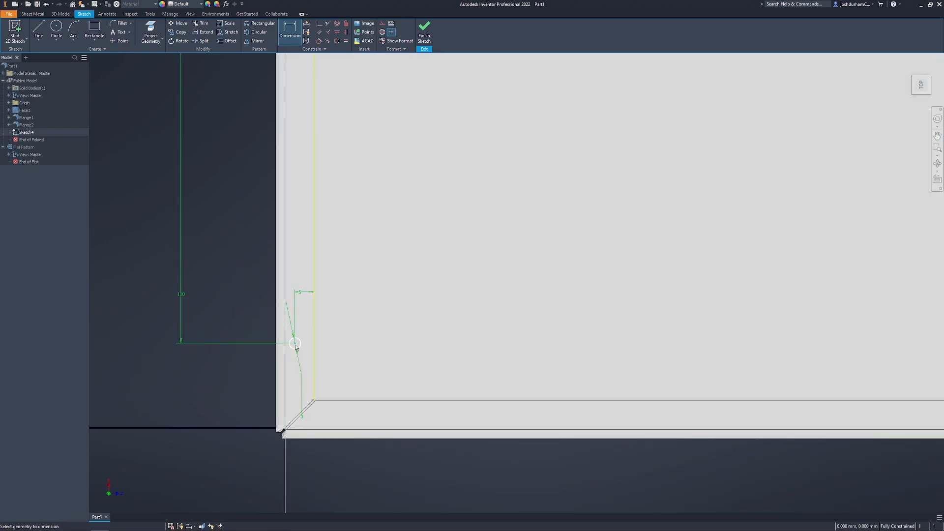
pyautogui.click(295, 344)
pyautogui.click(315, 437)
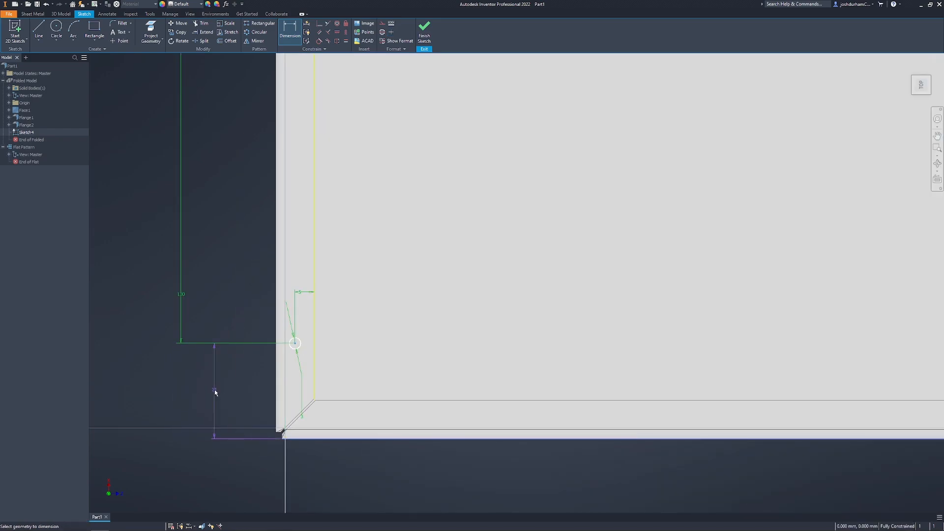
pyautogui.click(247, 390)
pyautogui.click(127, 67)
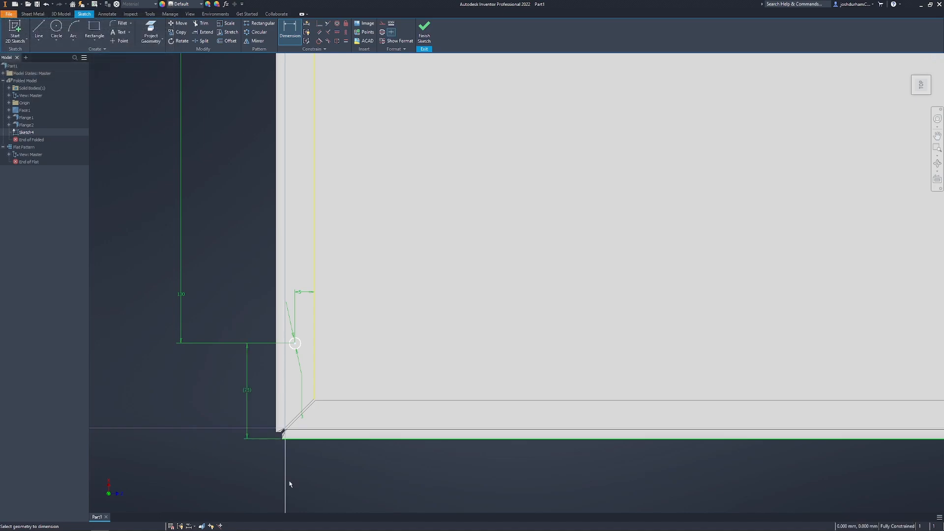
# - Add a driven reference dimension from the lower circle's centre to the short wall's outer edge
pyautogui.scroll(2, 250, 399)
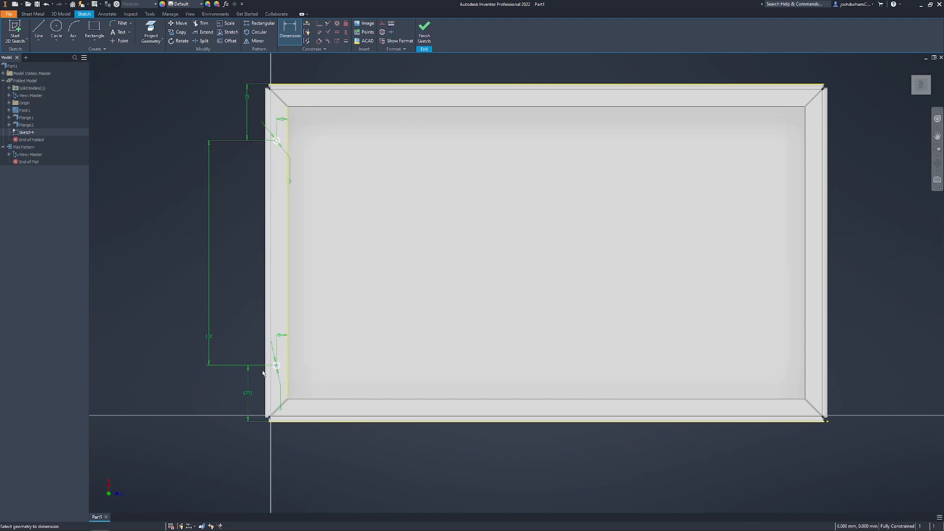
pyautogui.click(281, 307)
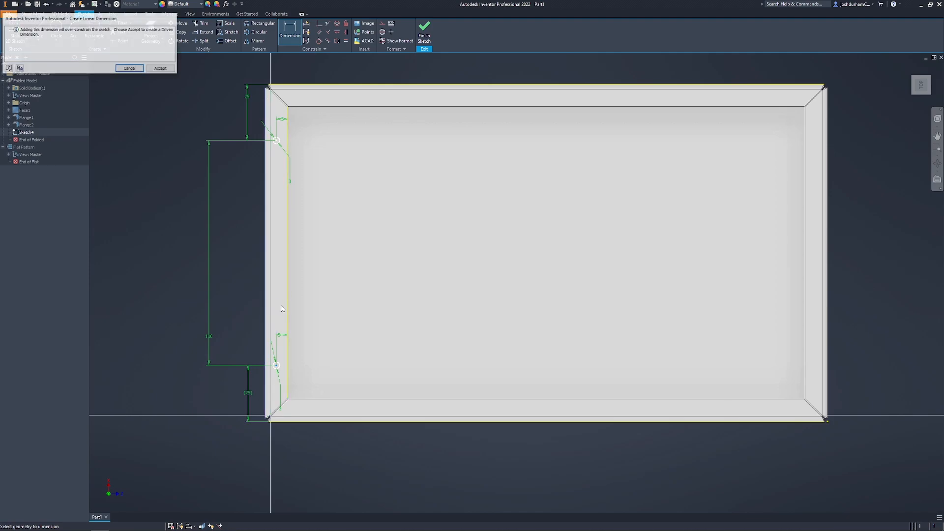
pyautogui.click(161, 68)
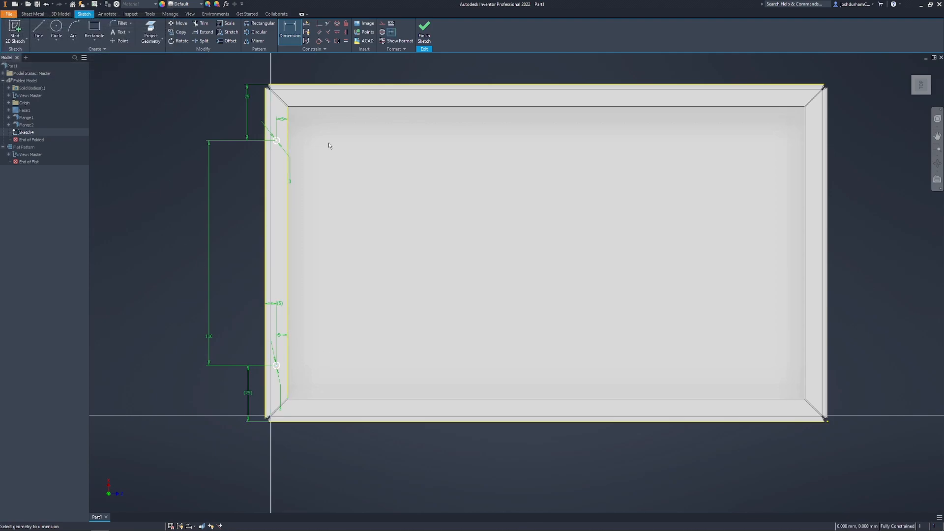
# - Check the hole layout on the lip from an angle and finish the sketch
pyautogui.scroll(1, 399, 88)
pyautogui.keyDown('shift'); pyautogui.moveTo(241, 261); pyautogui.dragTo(268, 190, button='middle'); pyautogui.keyUp('shift')
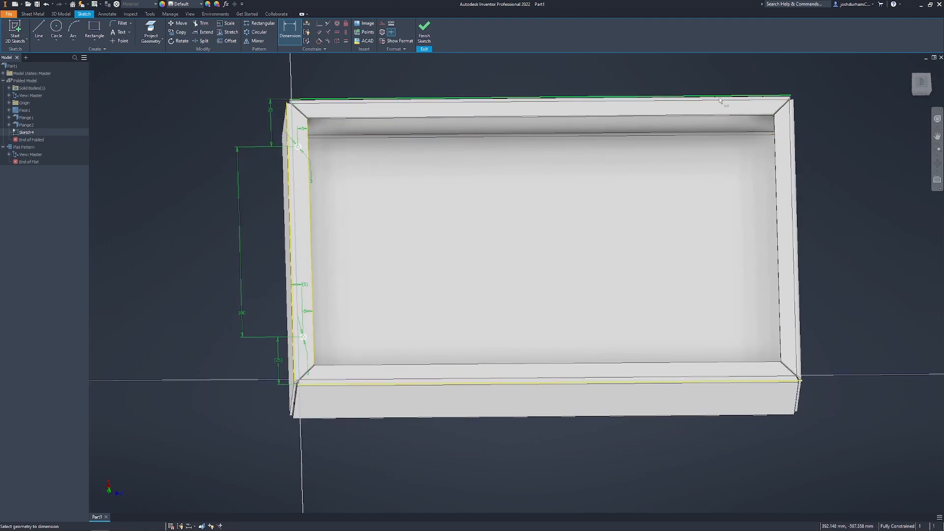
pyautogui.scroll(1, 589, 198)
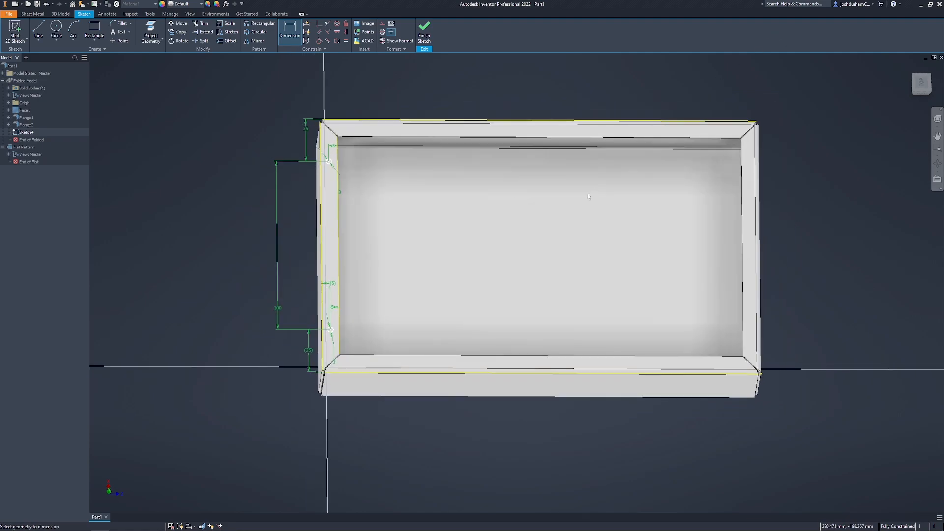
pyautogui.keyDown('shift'); pyautogui.moveTo(290, 152); pyautogui.dragTo(344, 225, button='middle'); pyautogui.keyUp('shift')
pyautogui.keyDown('shift'); pyautogui.moveTo(762, 185); pyautogui.dragTo(266, 107, button='middle'); pyautogui.keyUp('shift')
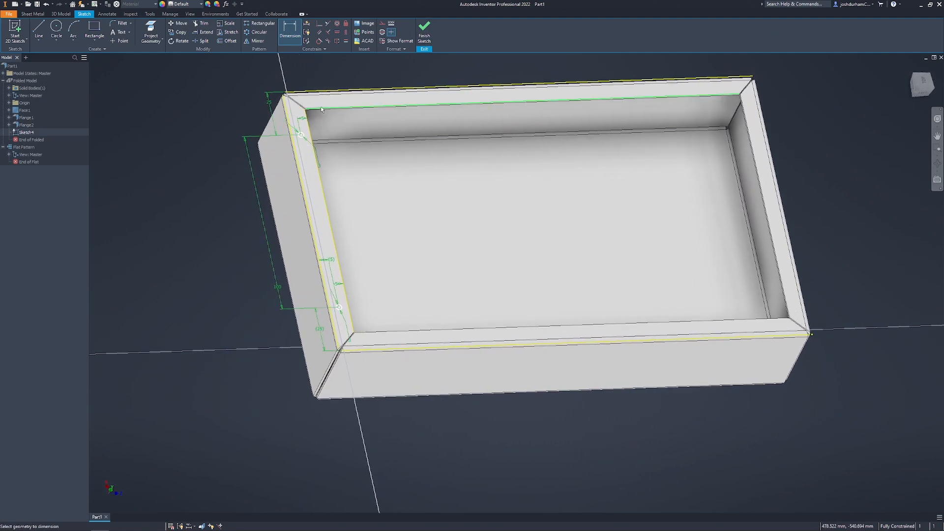
pyautogui.click(424, 31)
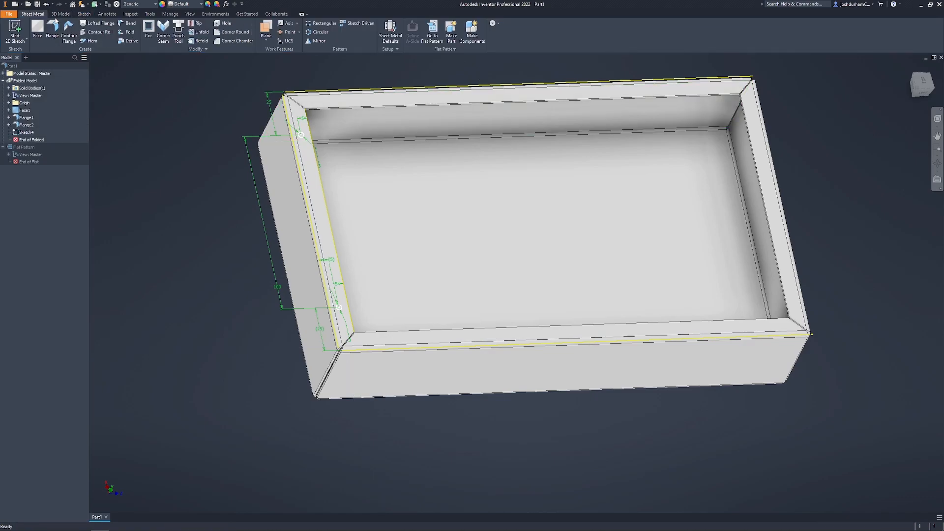
# - Start a Cut with the two lip circles as its profile and examine the Thickness depth preview at the lip
pyautogui.click(147, 30)
pyautogui.scroll(8, 363, 204)
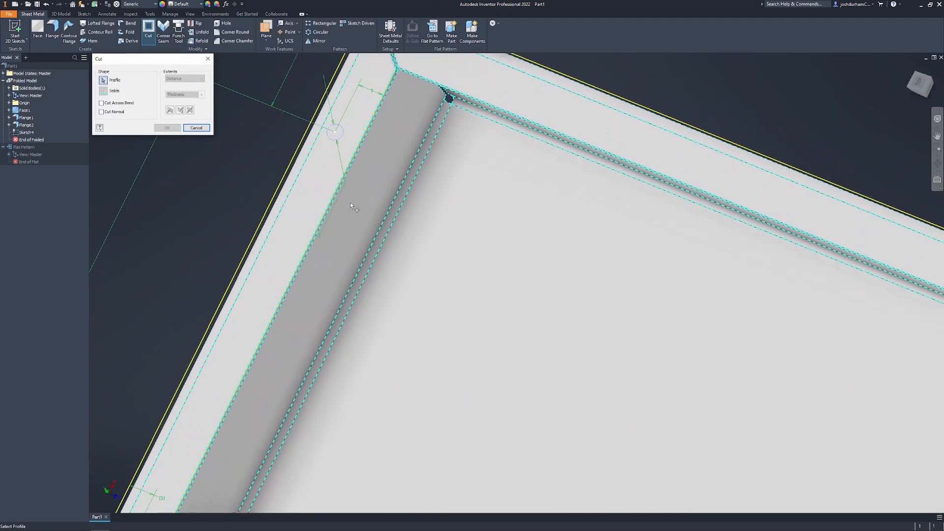
pyautogui.click(372, 140)
pyautogui.scroll(-5, 373, 140)
pyautogui.scroll(6, 317, 286)
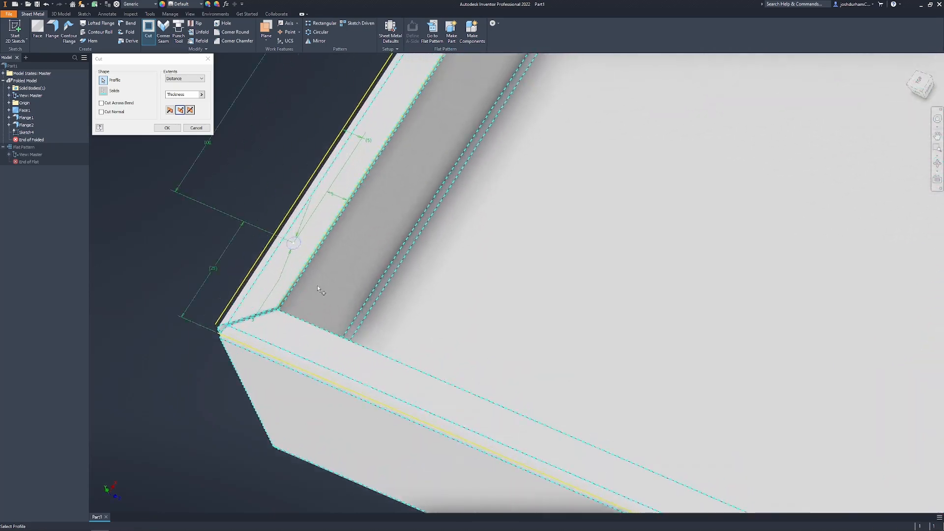
pyautogui.scroll(-6, 374, 286)
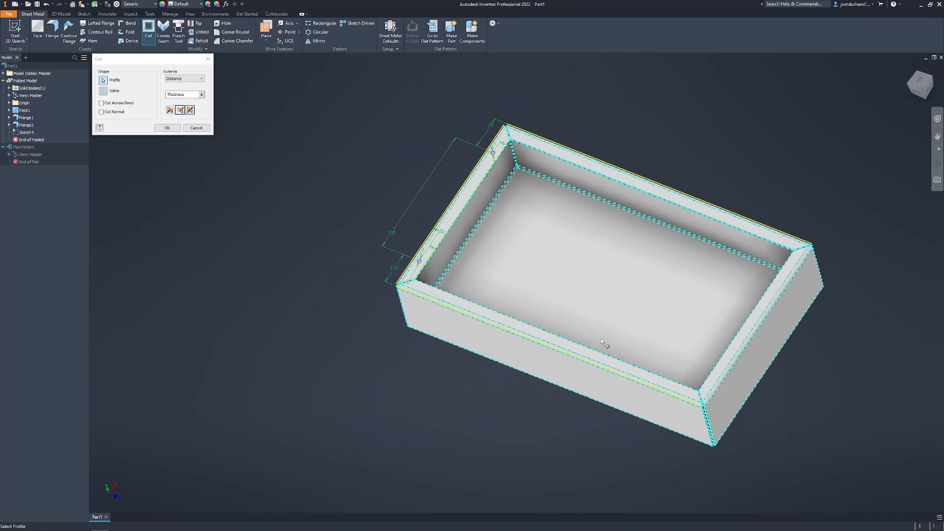
pyautogui.scroll(3, 439, 188)
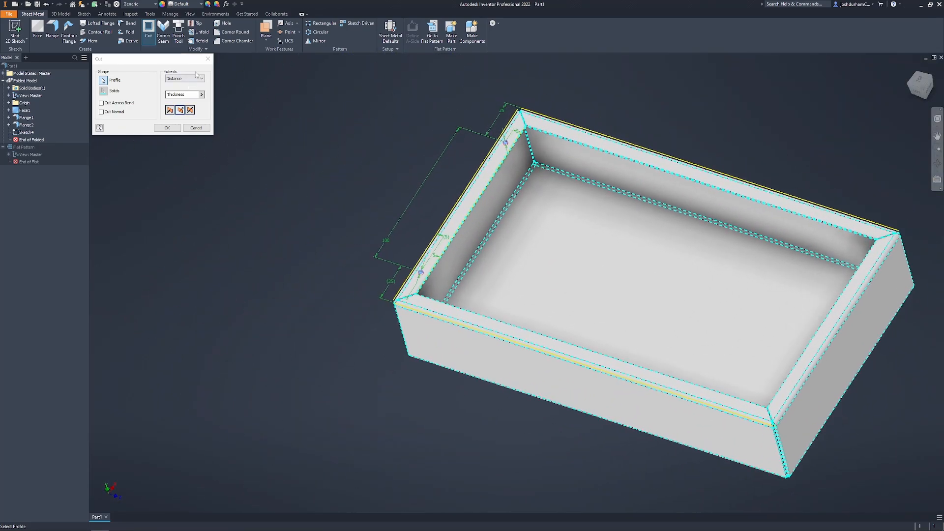
pyautogui.scroll(3, 511, 120)
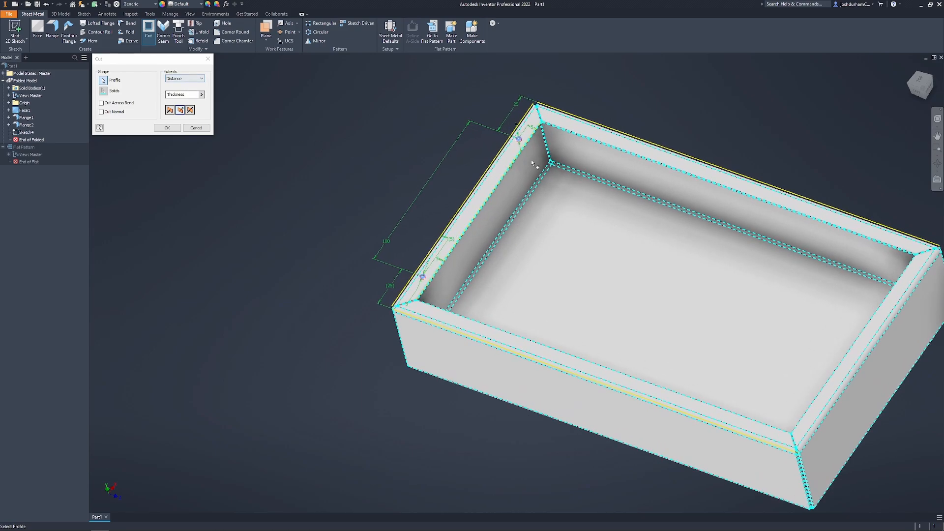
pyautogui.keyDown('shift'); pyautogui.moveTo(526, 261); pyautogui.dragTo(524, 251, button='middle'); pyautogui.keyUp('shift')
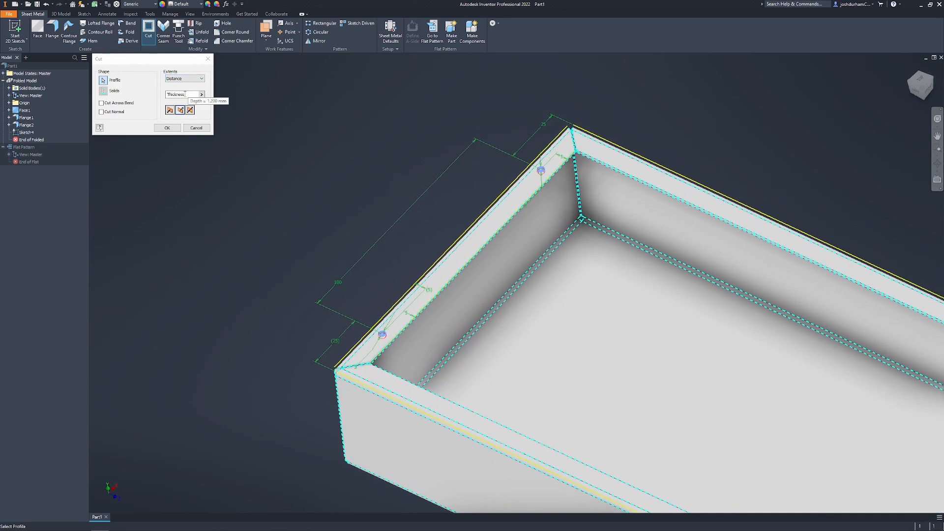
pyautogui.keyDown('shift'); pyautogui.moveTo(432, 153); pyautogui.dragTo(427, 252, button='middle'); pyautogui.keyUp('shift')
pyautogui.scroll(3, 414, 255)
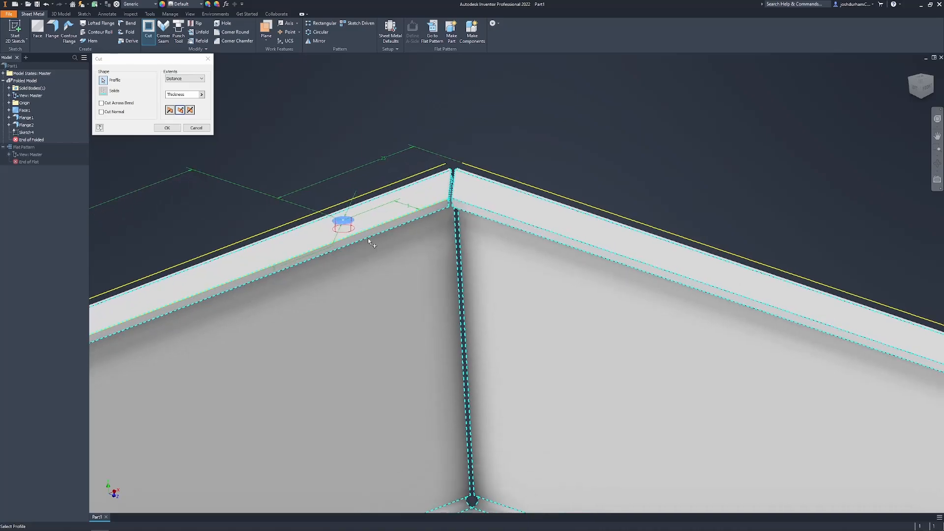
pyautogui.keyDown('shift'); pyautogui.moveTo(357, 223); pyautogui.dragTo(423, 265, button='middle'); pyautogui.keyUp('shift')
pyautogui.scroll(-3, 423, 265)
# - Set the cut's extents to All, create the cut from both circles and check where the holes go through
pyautogui.click(203, 95)
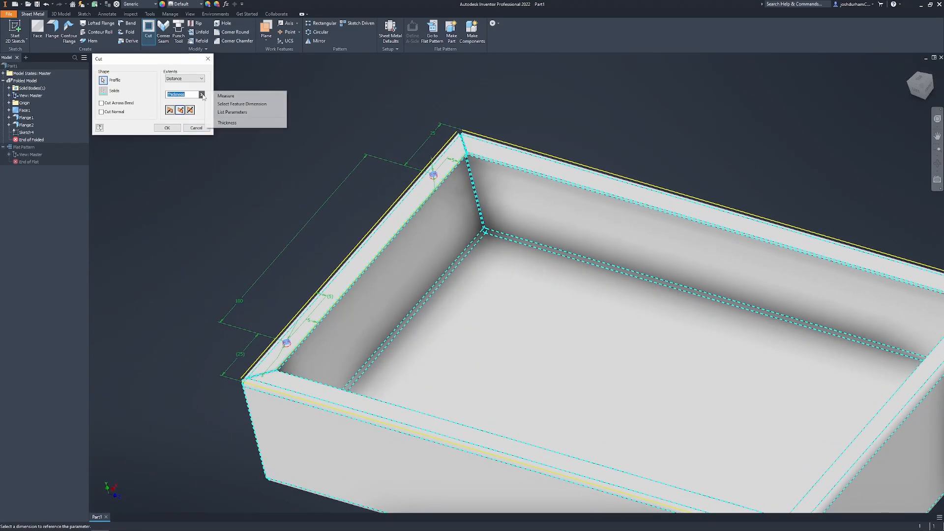
pyautogui.click(201, 80)
pyautogui.click(195, 106)
pyautogui.keyDown('shift'); pyautogui.moveTo(246, 123); pyautogui.dragTo(353, 339, button='middle'); pyautogui.keyUp('shift')
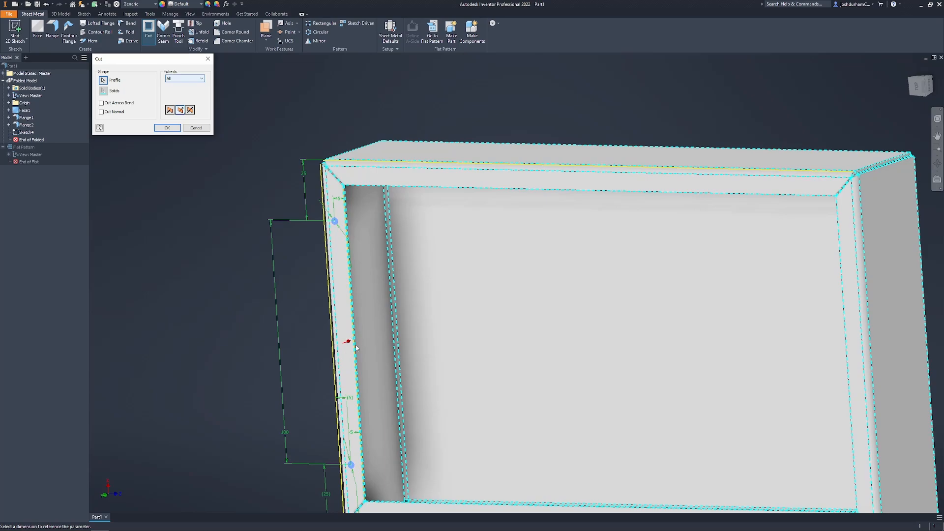
pyautogui.scroll(2, 394, 297)
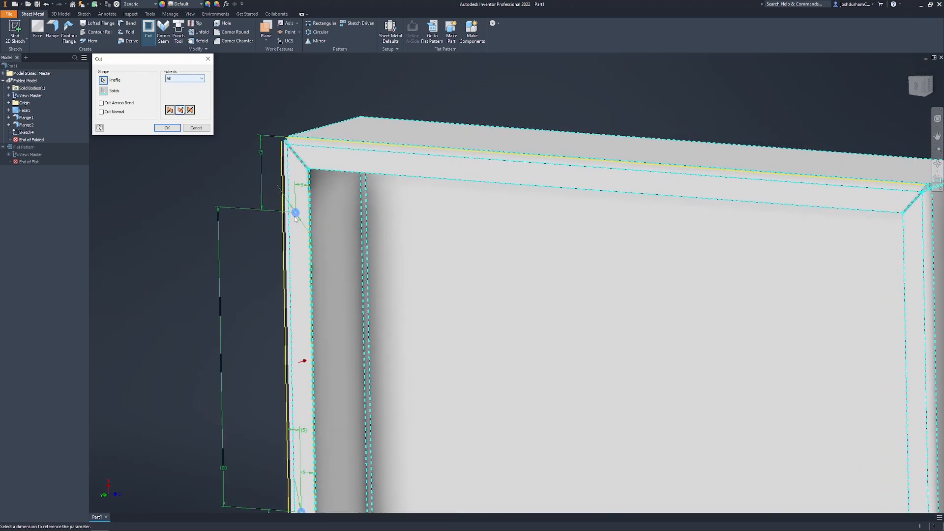
pyautogui.scroll(-3, 472, 263)
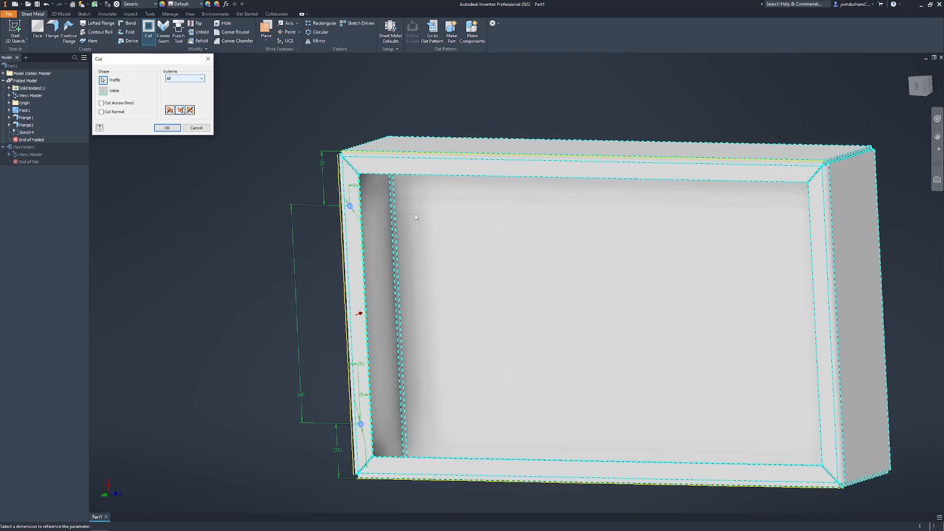
pyautogui.click(167, 128)
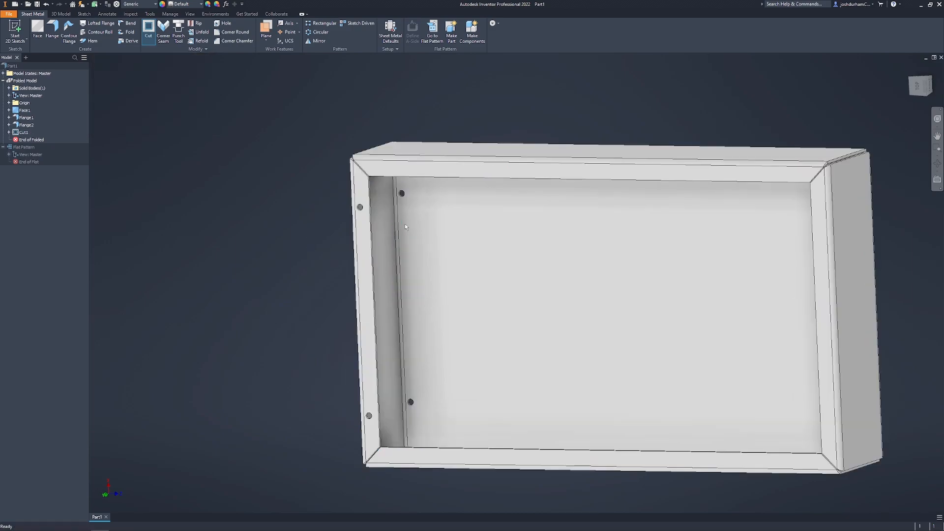
pyautogui.keyDown('shift'); pyautogui.moveTo(406, 179); pyautogui.dragTo(474, 194, button='middle'); pyautogui.keyUp('shift')
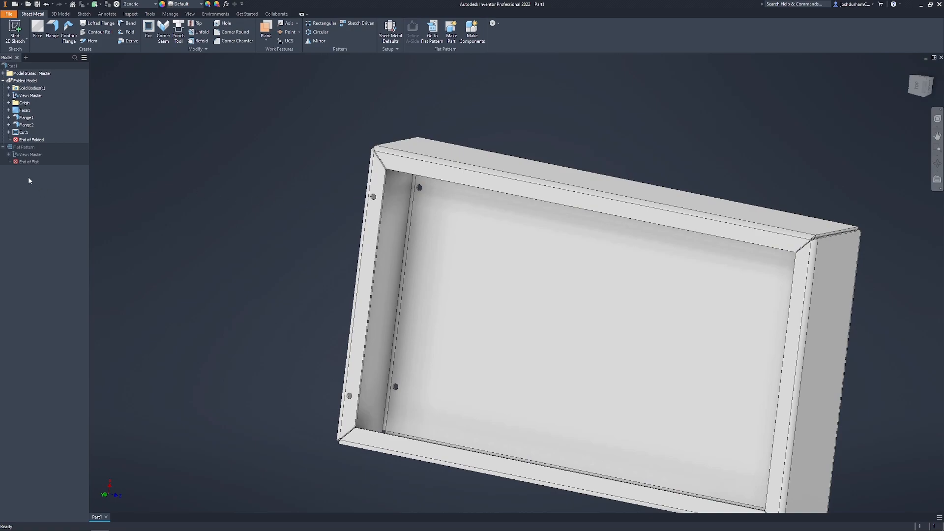
# - Edit the lip hole cut and change its extents from All back to Distance
pyautogui.doubleClick(23, 132)
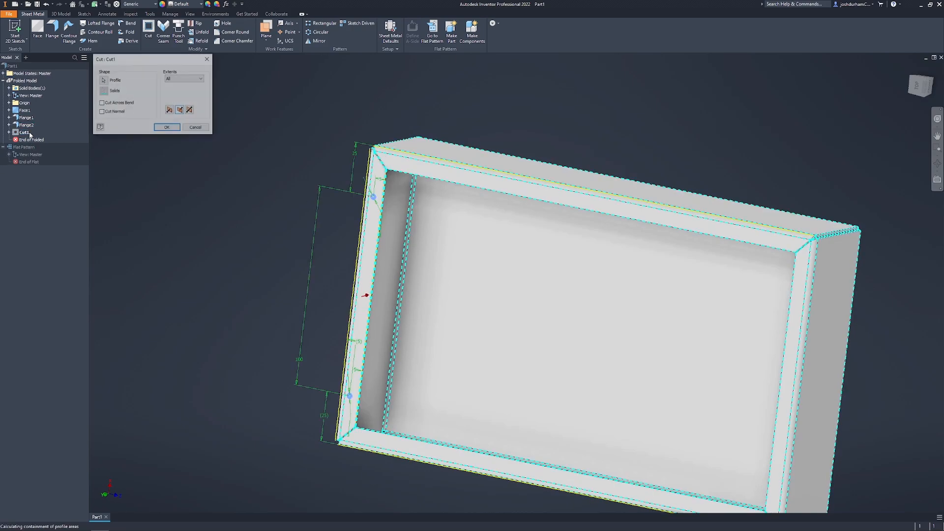
pyautogui.click(185, 79)
pyautogui.click(188, 95)
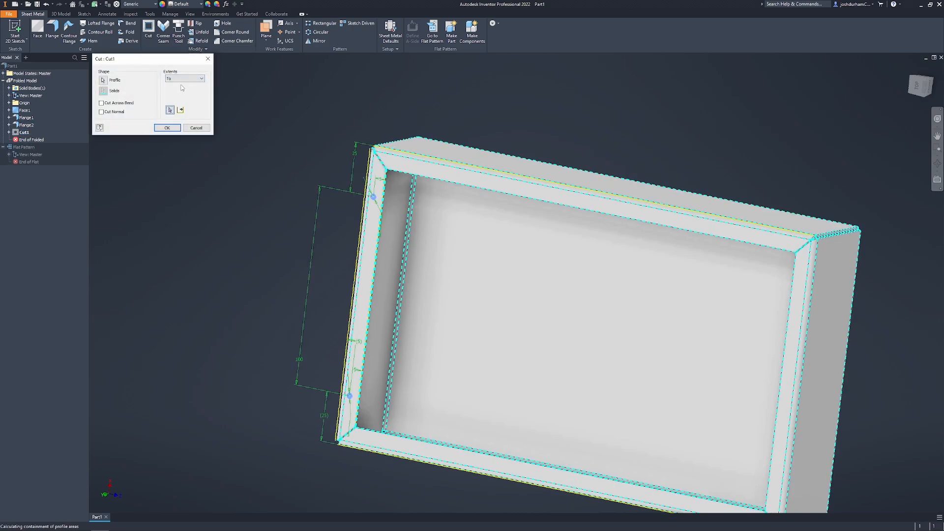
pyautogui.click(185, 78)
pyautogui.click(183, 84)
pyautogui.click(169, 129)
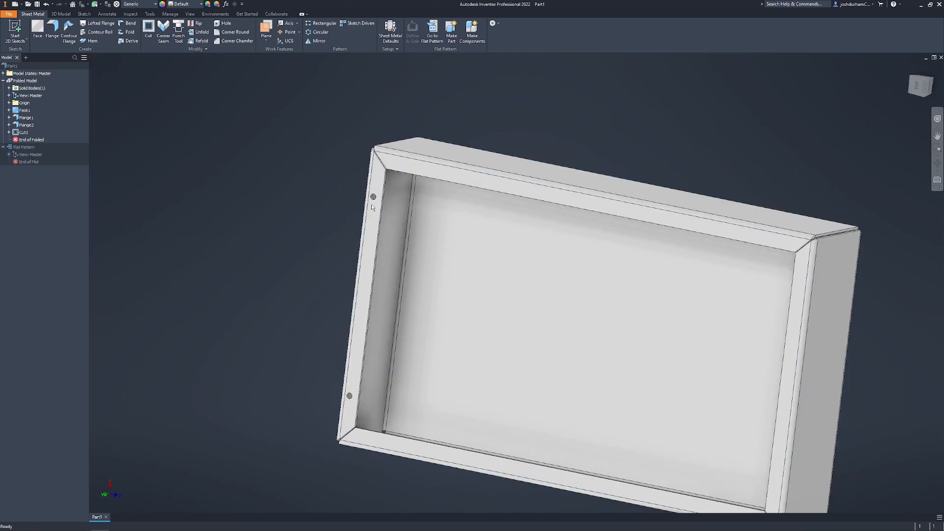
# - Start a new 2D sketch on the outer face of the chassis's long side wall
pyautogui.moveTo(372, 208)
pyautogui.keyDown('shift'); pyautogui.mouseDown(button='middle')
pyautogui.moveTo(393, 231)
pyautogui.moveTo(361, 211)
pyautogui.mouseUp(button='middle'); pyautogui.keyUp('shift')
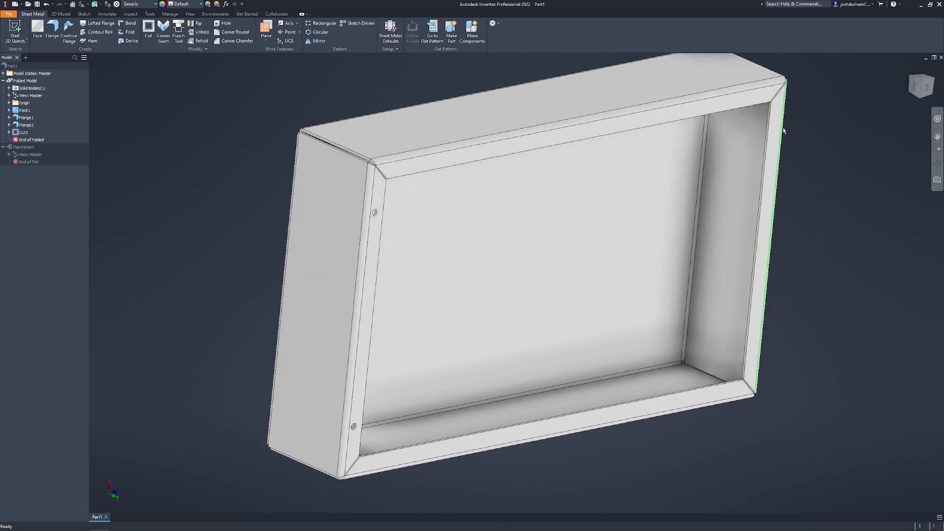
pyautogui.scroll(2, 539, 389)
pyautogui.keyDown('shift'); pyautogui.moveTo(539, 388); pyautogui.dragTo(566, 278, button='middle'); pyautogui.keyUp('shift')
pyautogui.click(566, 278)
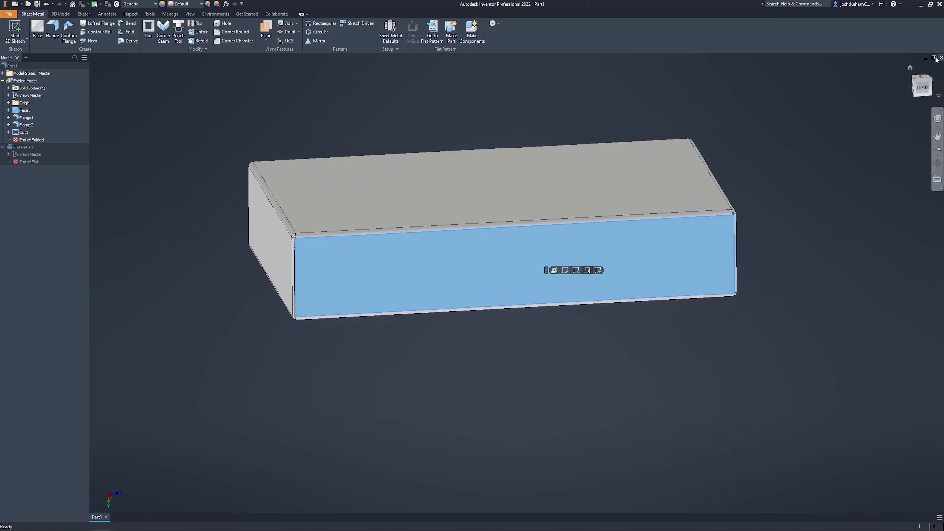
pyautogui.click(938, 180)
pyautogui.click(546, 391)
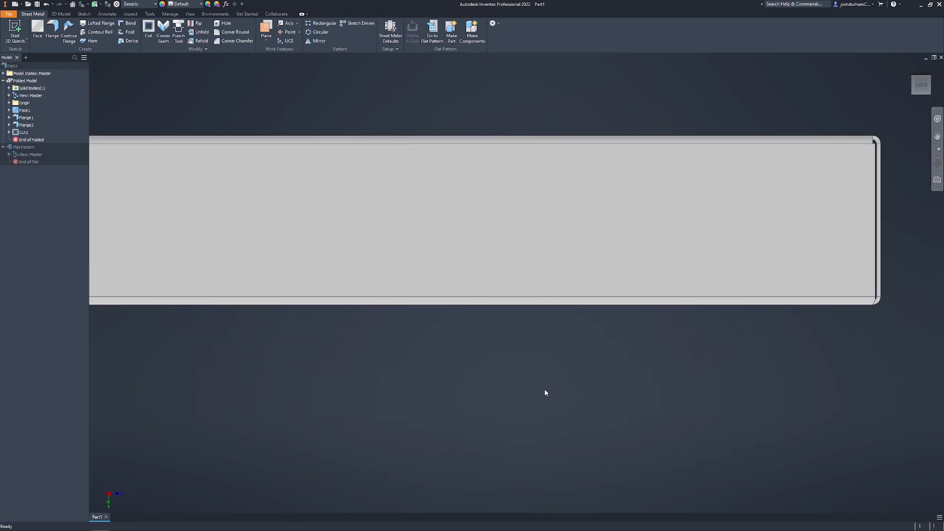
pyautogui.scroll(3, 546, 391)
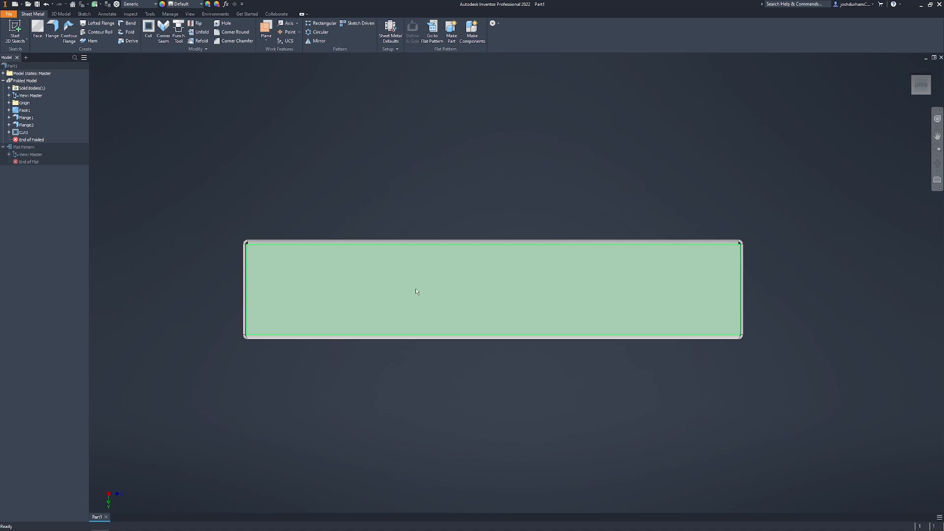
pyautogui.click(15, 32)
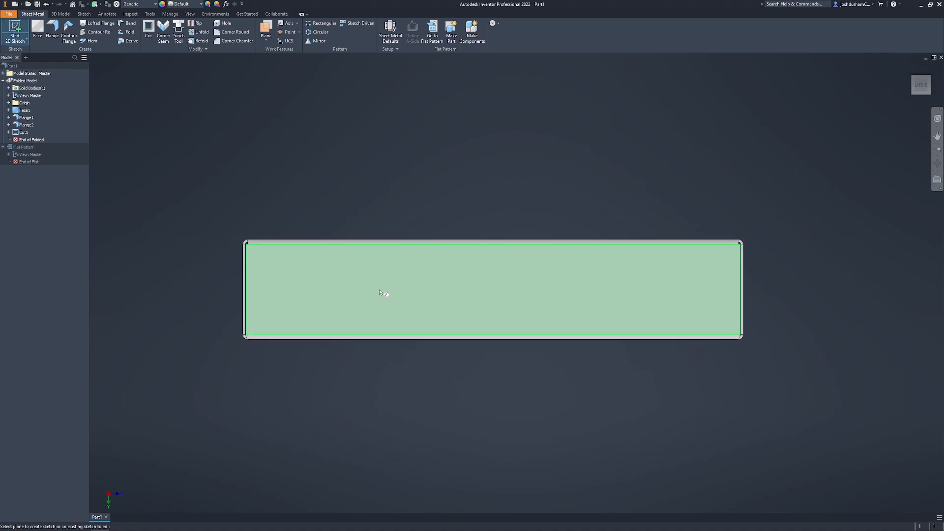
pyautogui.keyDown('shift'); pyautogui.moveTo(380, 294); pyautogui.dragTo(440, 217, button='middle'); pyautogui.keyUp('shift')
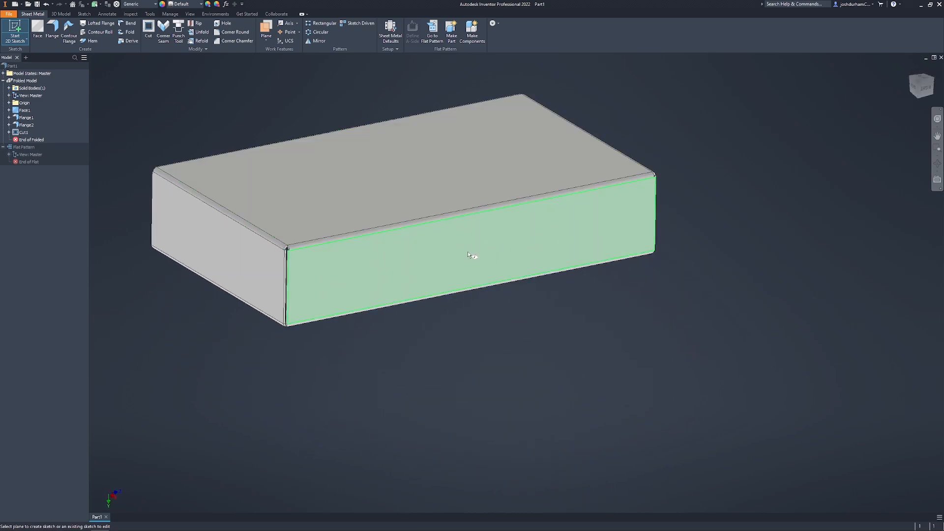
pyautogui.click(345, 283)
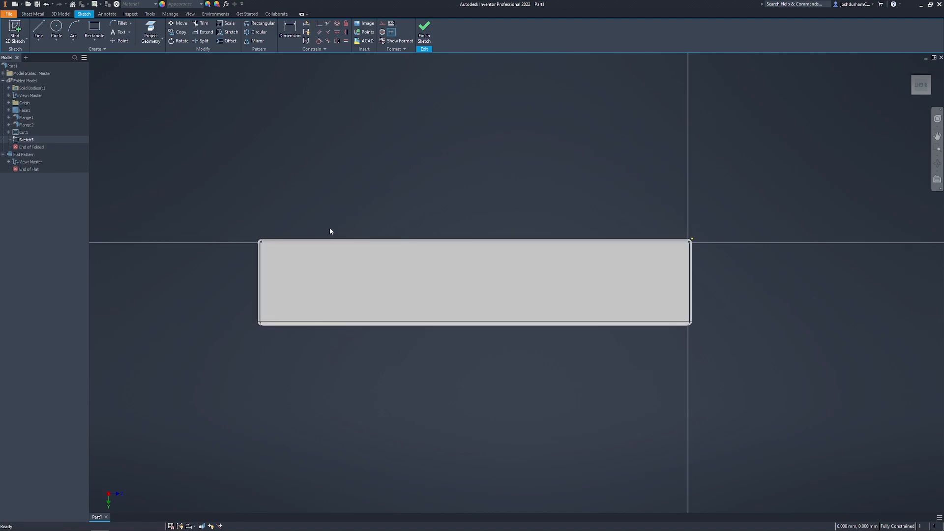
# - Sketch a 24 mm diameter circle near the long wall's left end and a 12 mm diameter circle to its right
pyautogui.scroll(4, 281, 302)
pyautogui.scroll(-3, 286, 294)
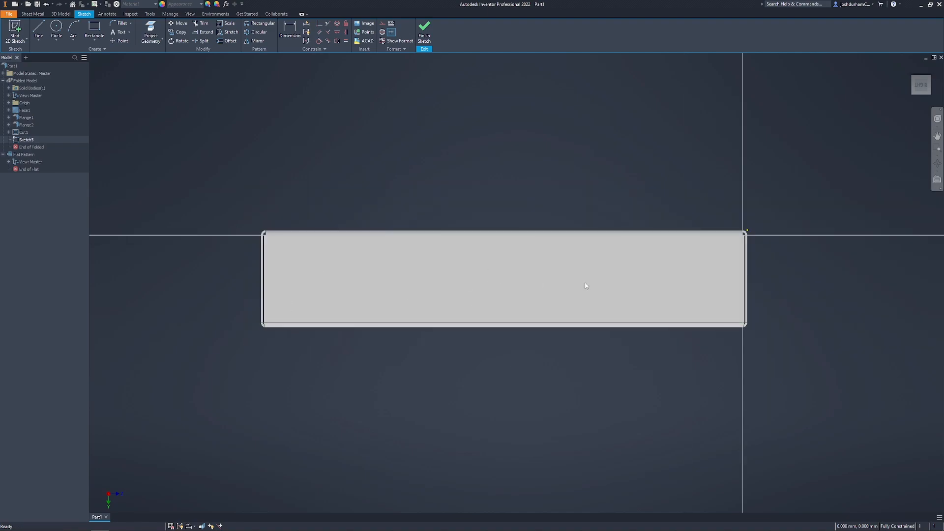
pyautogui.click(56, 30)
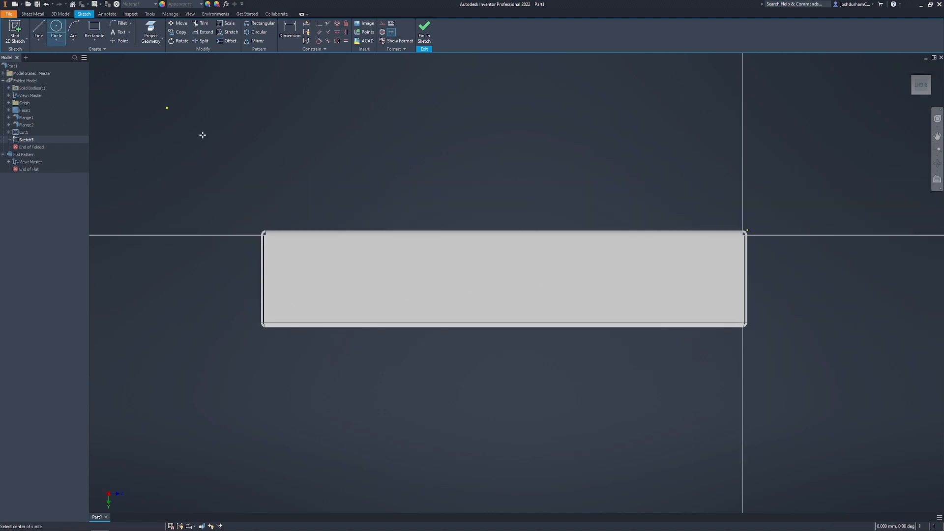
pyautogui.click(314, 278)
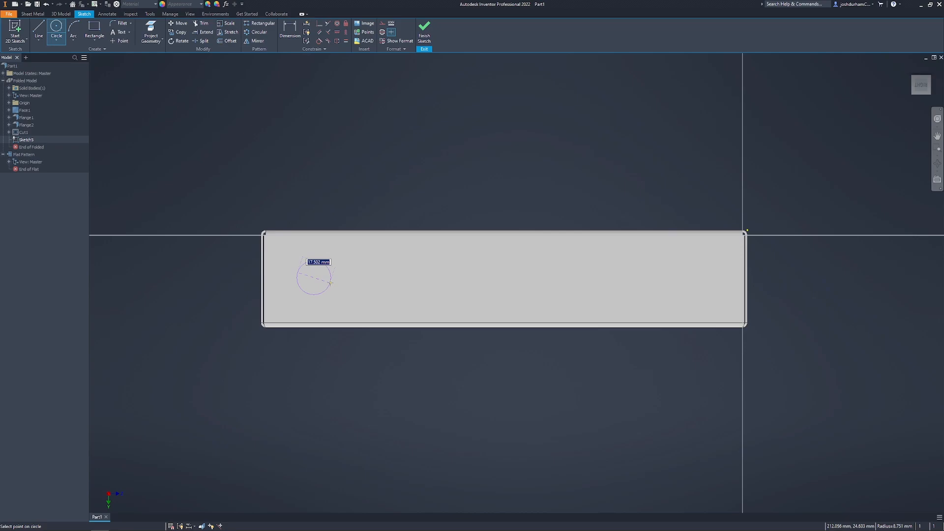
pyautogui.press('Return')
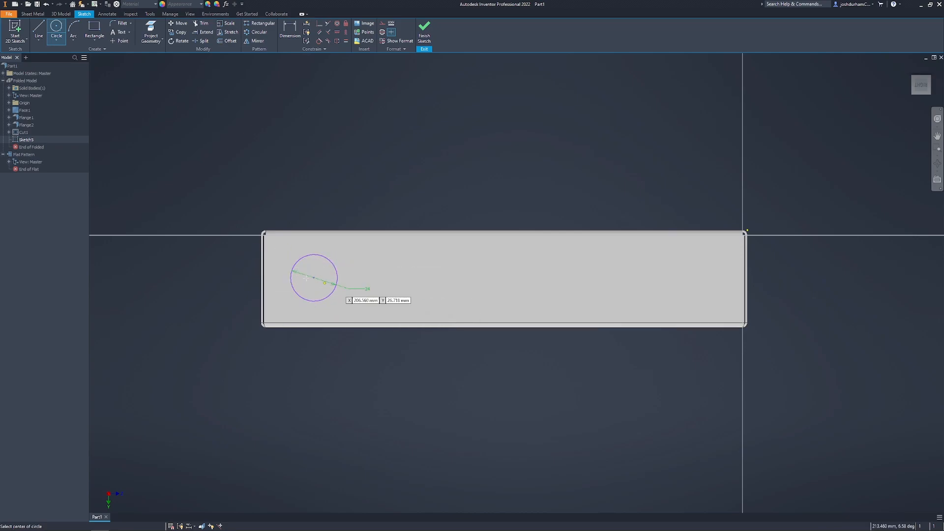
pyautogui.click(422, 286)
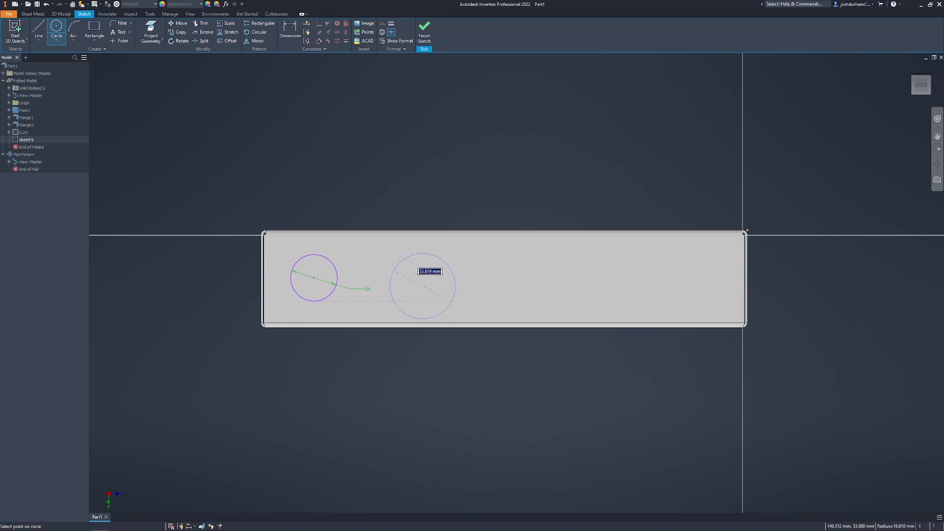
pyautogui.write('12')
pyautogui.press('Return')
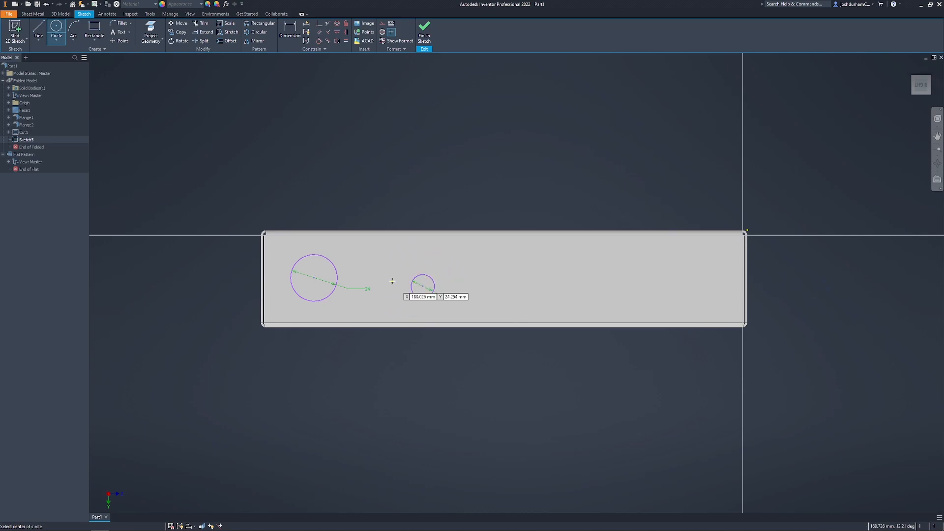
# - Dimension the 24 mm circle's centre 50 mm horizontally from the long wall's nearest end edge
pyautogui.scroll(3, 457, 310)
pyautogui.scroll(-2, 316, 108)
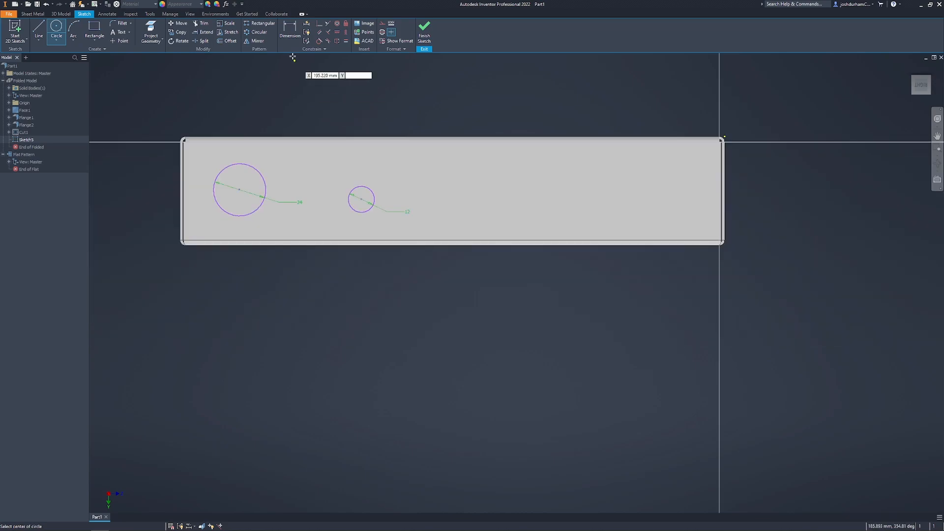
pyautogui.click(289, 31)
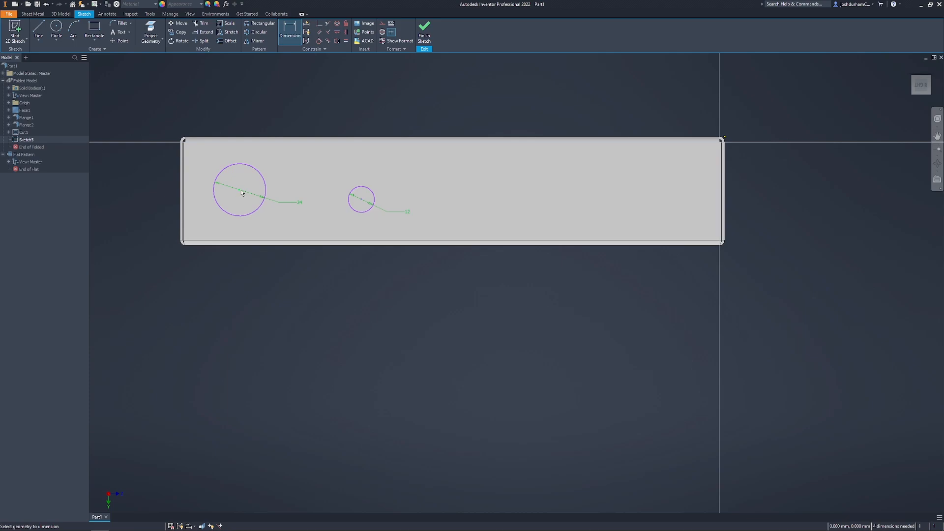
pyautogui.scroll(5, 240, 190)
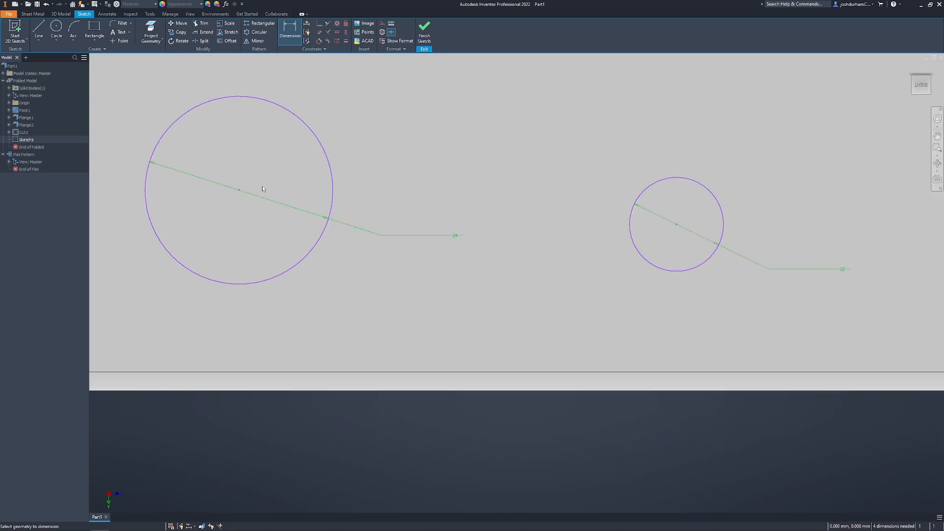
pyautogui.scroll(-5, 239, 193)
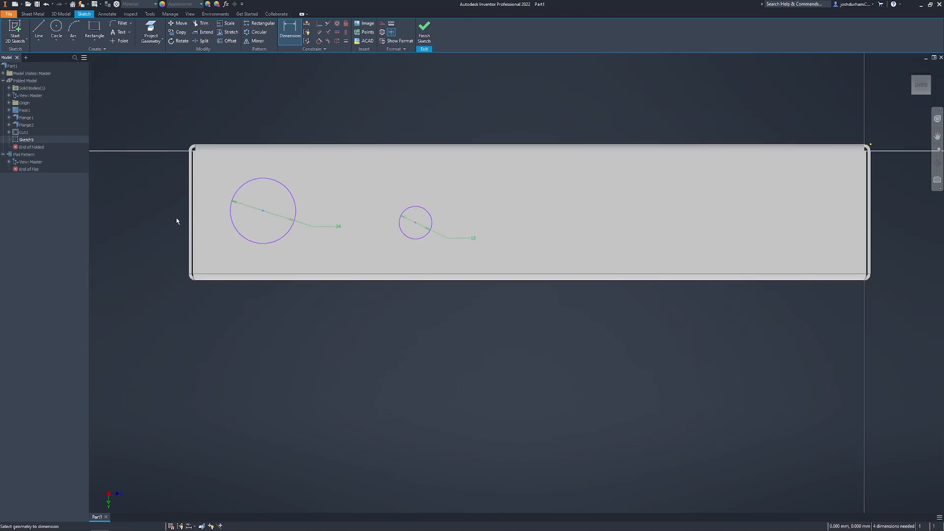
pyautogui.scroll(3, 196, 239)
pyautogui.click(198, 240)
pyautogui.scroll(-3, 247, 259)
pyautogui.click(266, 257)
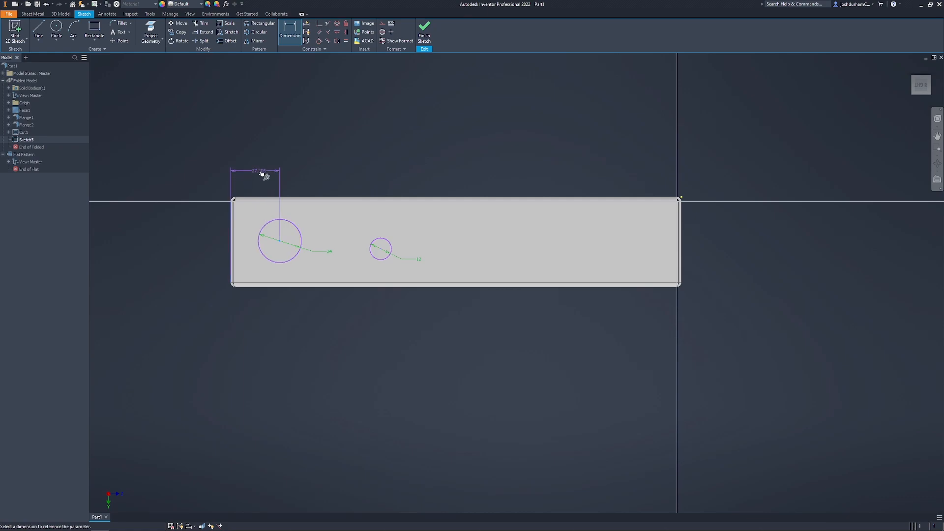
pyautogui.click(262, 173)
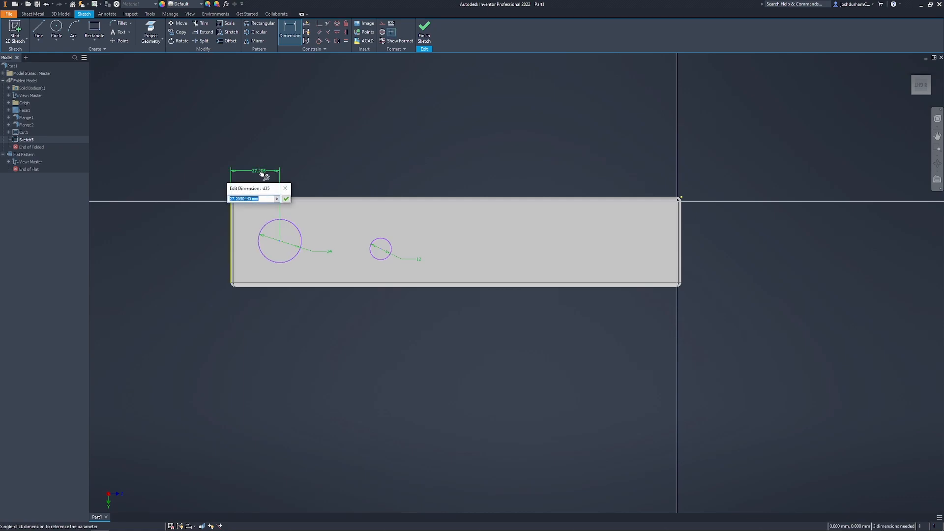
pyautogui.write('50')
pyautogui.press('Return')
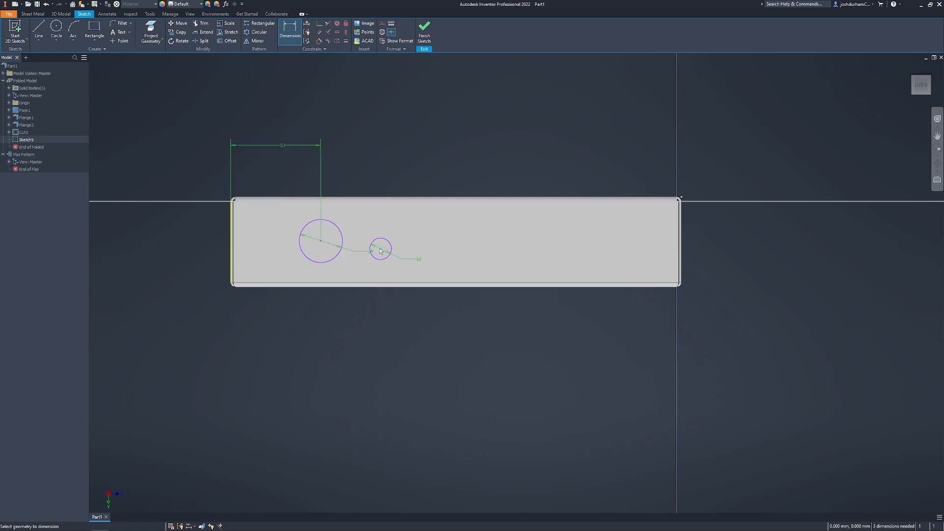
# - Dimension the 12 mm circle's centre 150 mm horizontally from the long wall's far end edge
pyautogui.click(680, 257)
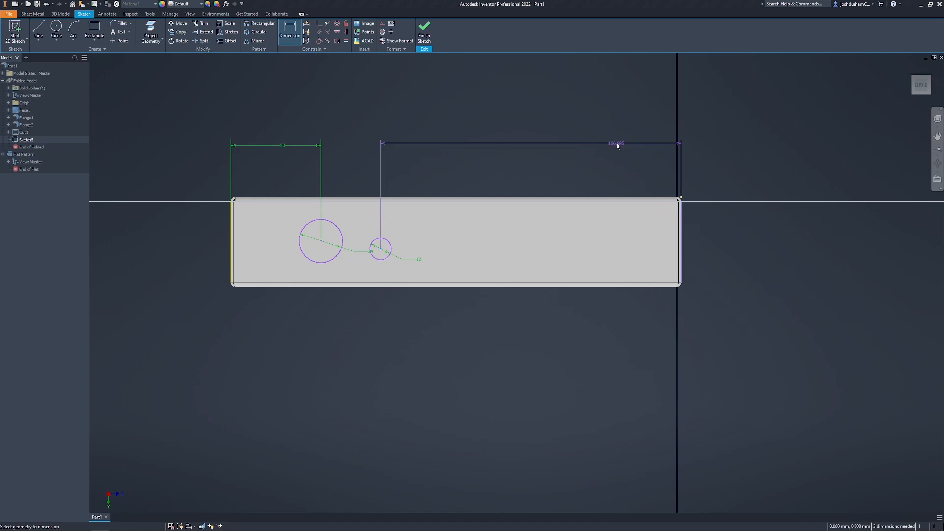
pyautogui.click(617, 144)
pyautogui.write('150')
pyautogui.press('Return')
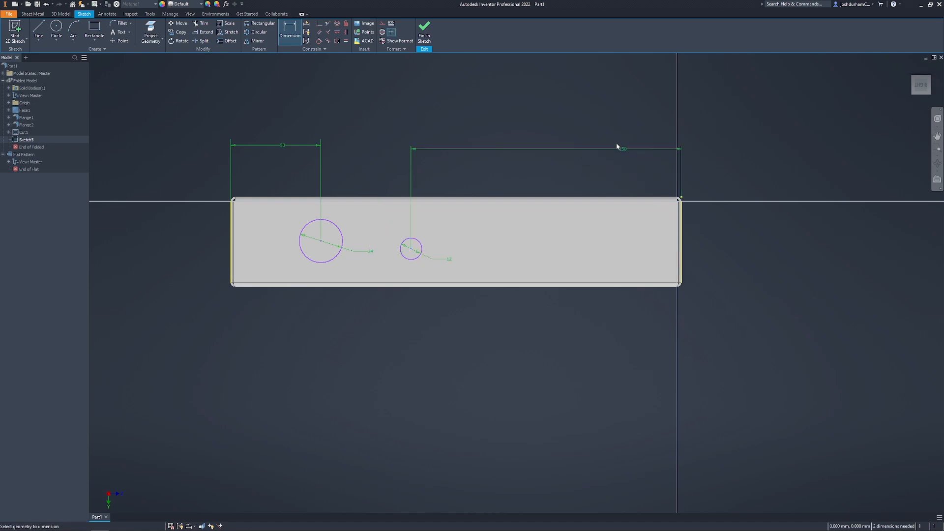
# - Dimension the centres of both circles 25 mm vertically from the long wall's lower edge
pyautogui.click(419, 285)
pyautogui.click(411, 248)
pyautogui.click(385, 263)
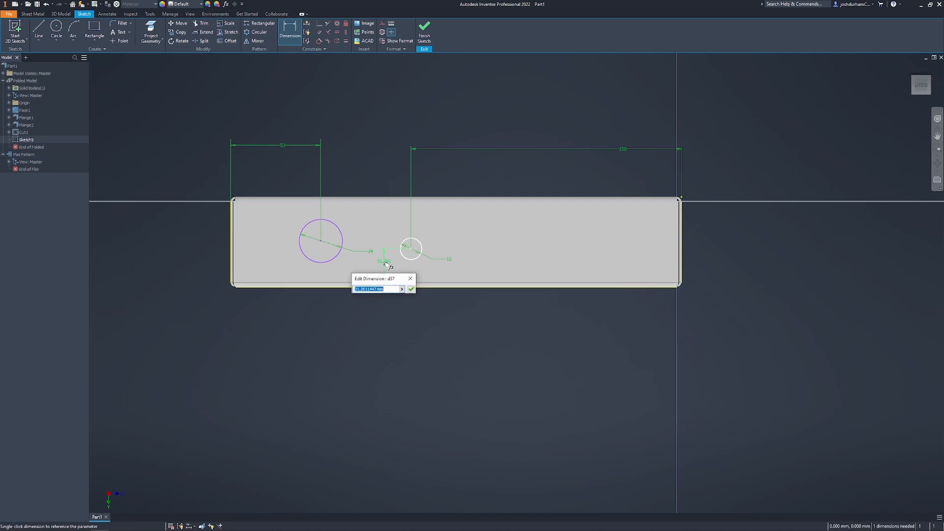
pyautogui.write('25')
pyautogui.press('Return')
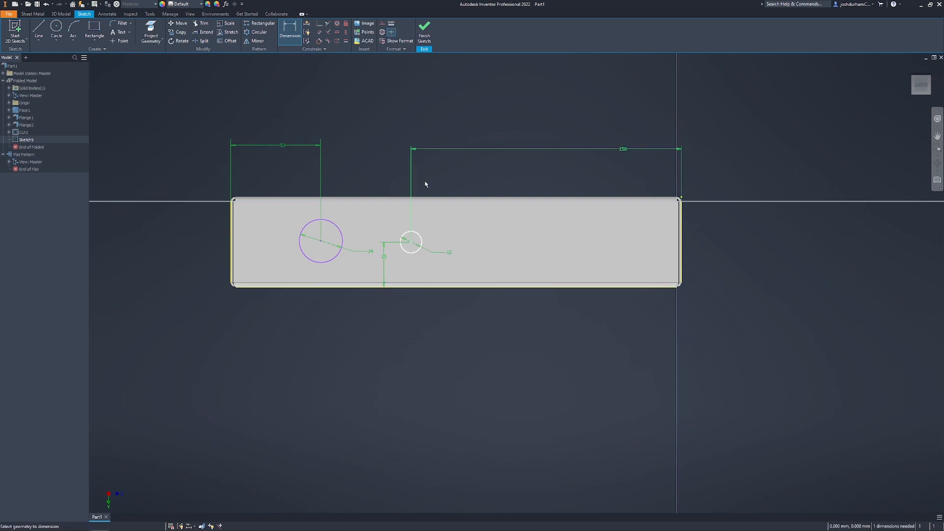
pyautogui.click(320, 252)
pyautogui.click(323, 288)
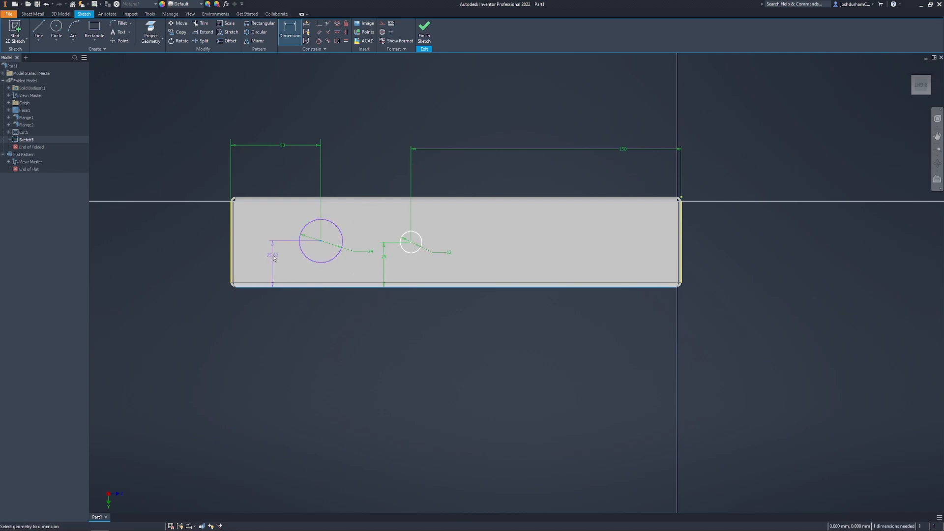
pyautogui.click(278, 257)
pyautogui.write('25')
pyautogui.press('Return')
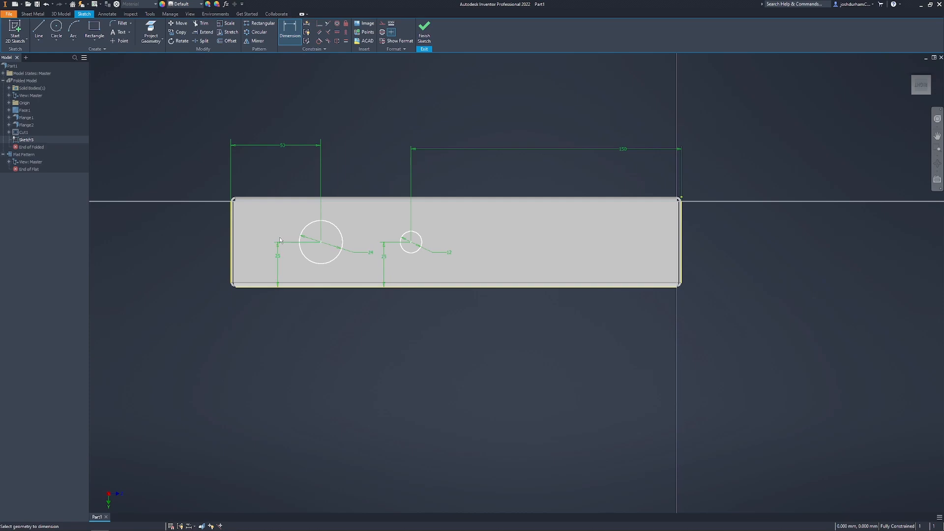
# - Cut both circles through the long side wall with Distance extents set to Thickness
pyautogui.keyDown('shift'); pyautogui.moveTo(326, 161); pyautogui.dragTo(334, 249, button='middle'); pyautogui.keyUp('shift')
pyautogui.keyDown('shift'); pyautogui.moveTo(289, 317); pyautogui.dragTo(320, 315, button='middle'); pyautogui.keyUp('shift')
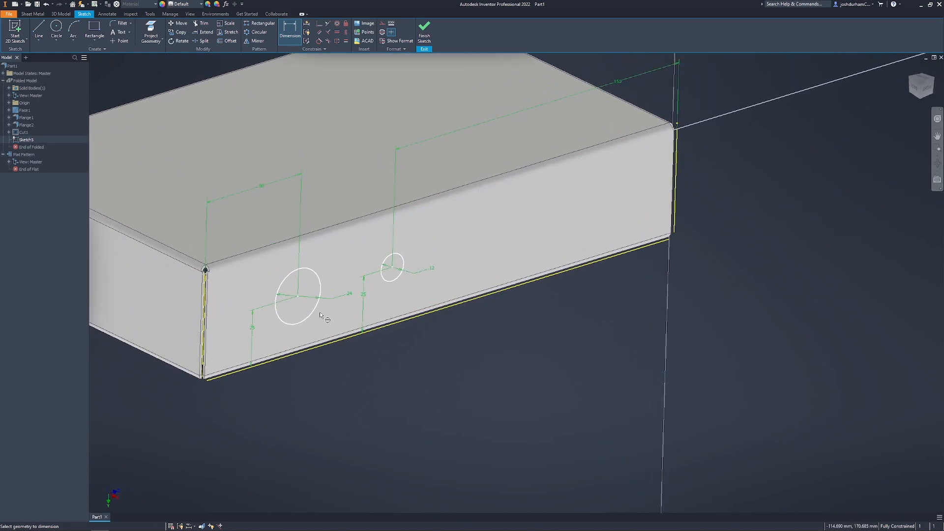
pyautogui.click(32, 14)
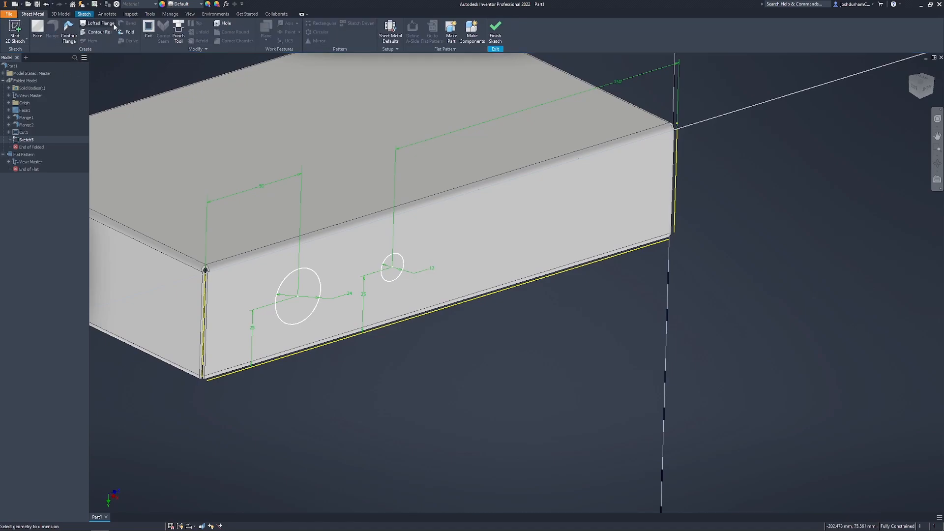
pyautogui.click(148, 28)
pyautogui.click(309, 272)
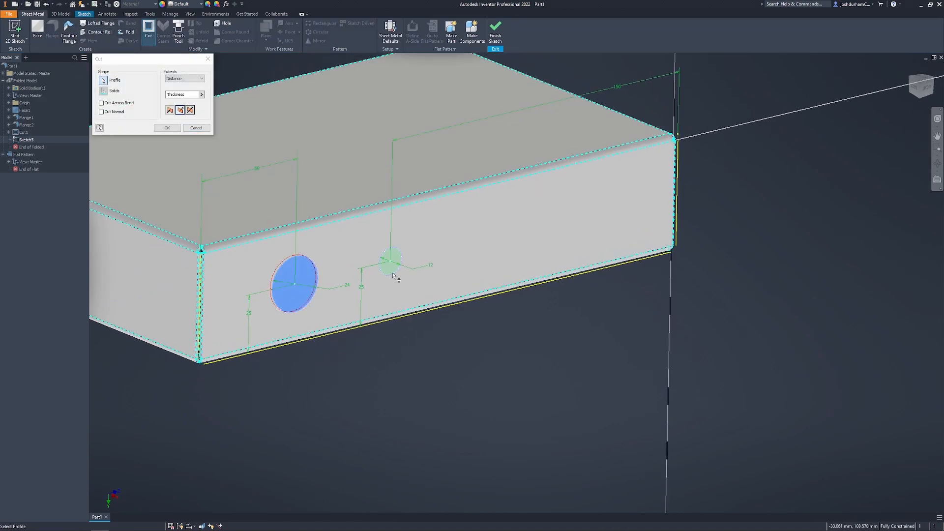
pyautogui.click(388, 260)
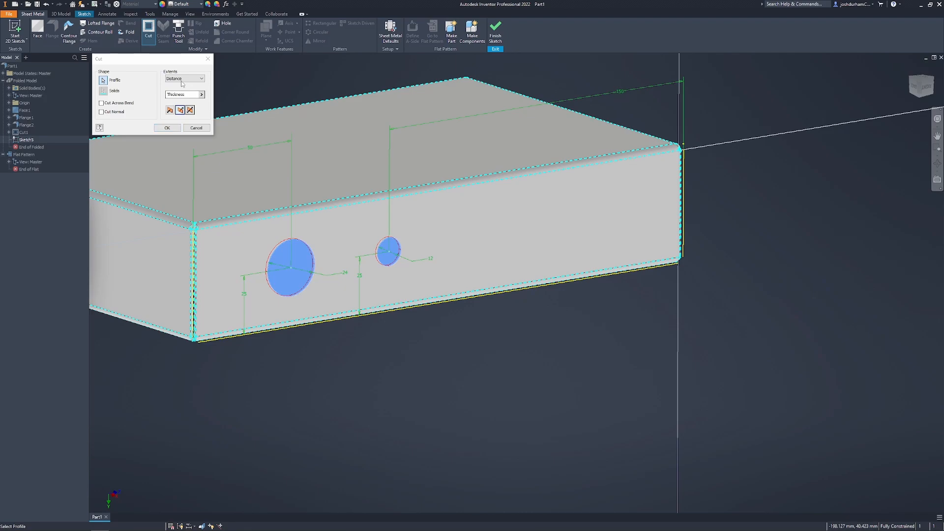
pyautogui.click(167, 128)
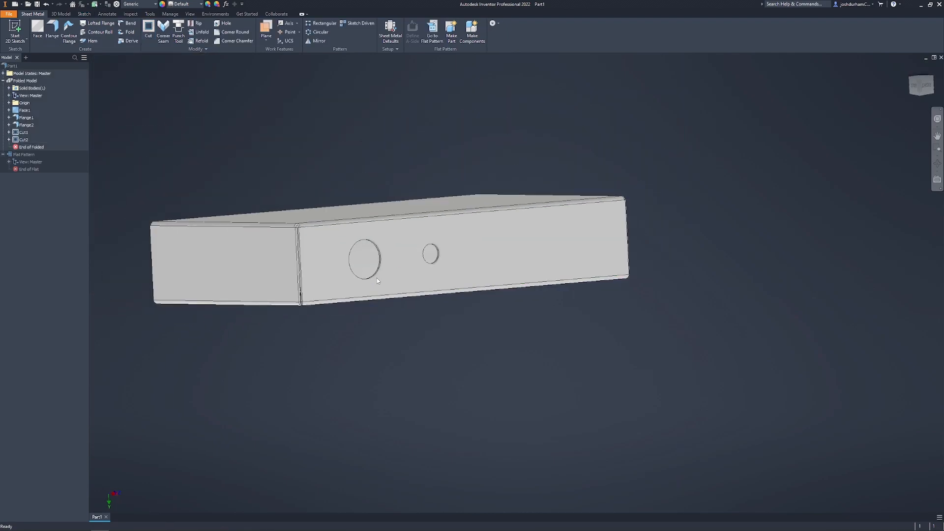
# - Inspect the new side-wall holes on the folded chassis and in the flat pattern, and return to the folded part
pyautogui.keyDown('shift'); pyautogui.moveTo(379, 259); pyautogui.dragTo(536, 351, button='middle'); pyautogui.keyUp('shift')
pyautogui.press('F6')
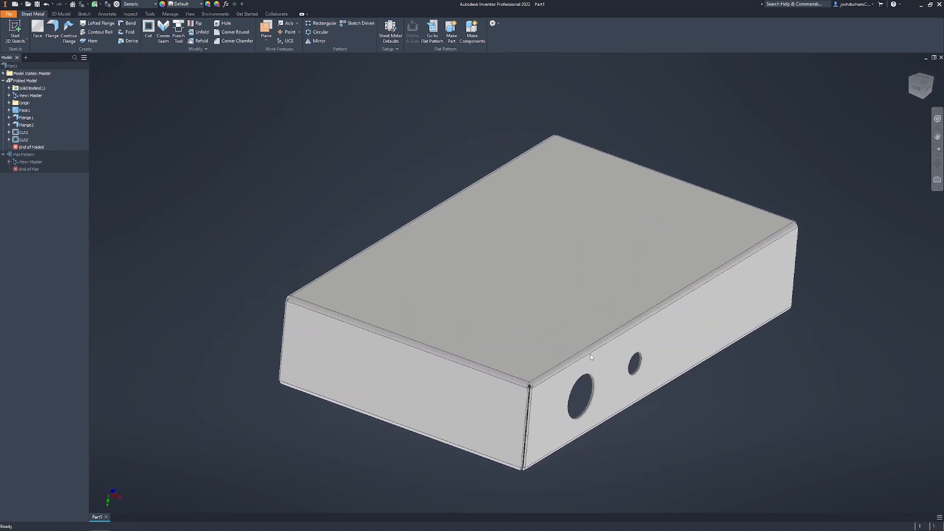
pyautogui.scroll(-3, 447, 244)
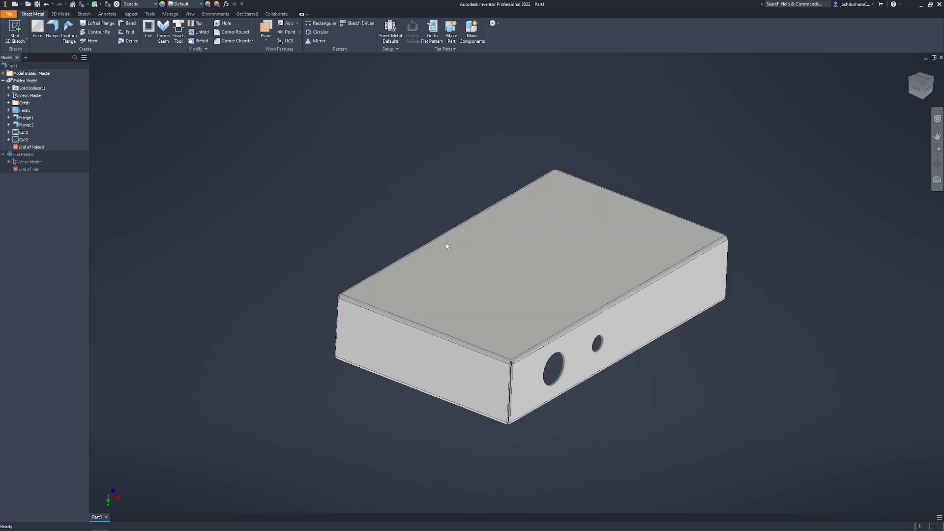
pyautogui.keyDown('shift'); pyautogui.moveTo(446, 244); pyautogui.dragTo(405, 241, button='middle'); pyautogui.keyUp('shift')
pyautogui.click(432, 34)
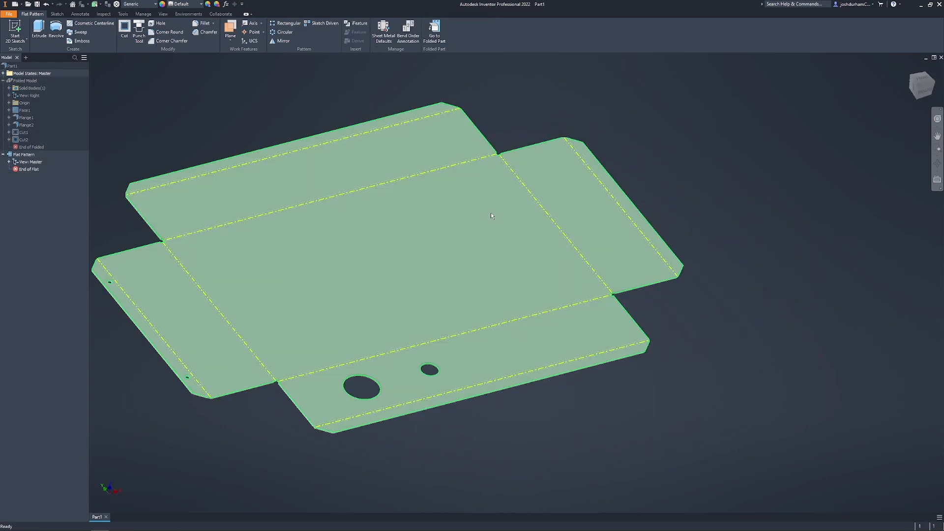
pyautogui.press('F6')
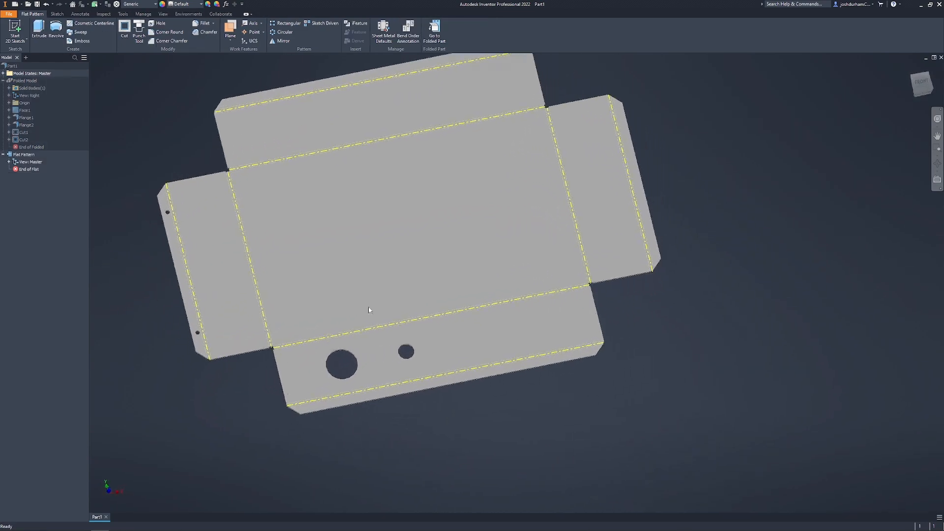
pyautogui.click(435, 32)
pyautogui.press('F6')
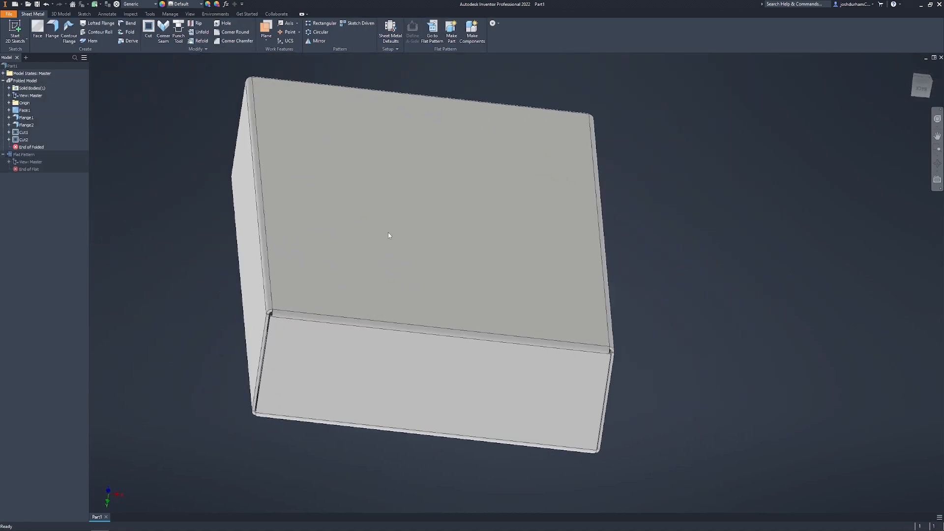
# - Change the part's sheet metal rule to 2mm Stainless Steel and close the sheet metal defaults
pyautogui.click(385, 43)
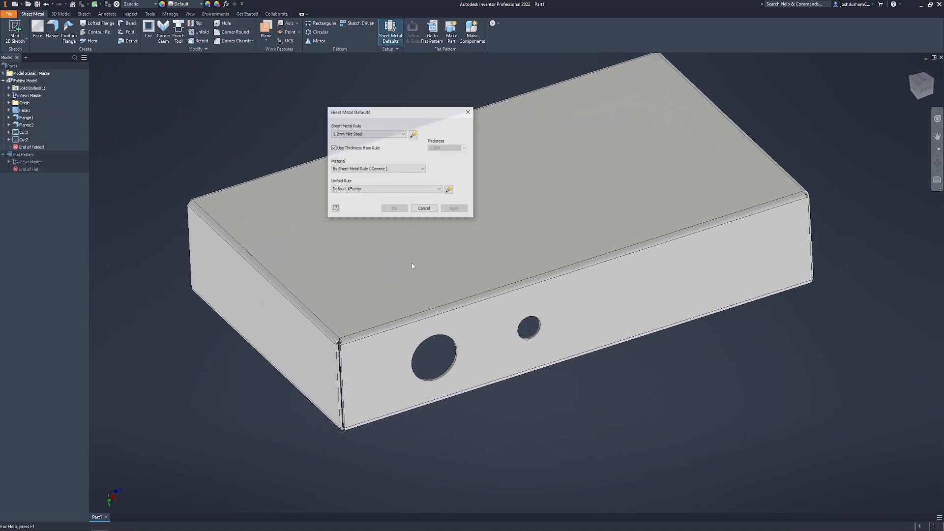
pyautogui.click(359, 134)
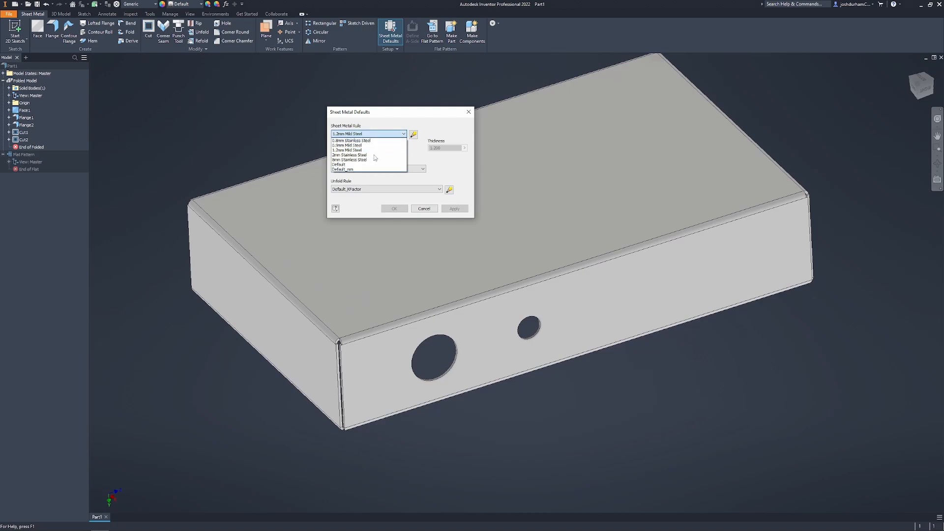
pyautogui.click(361, 155)
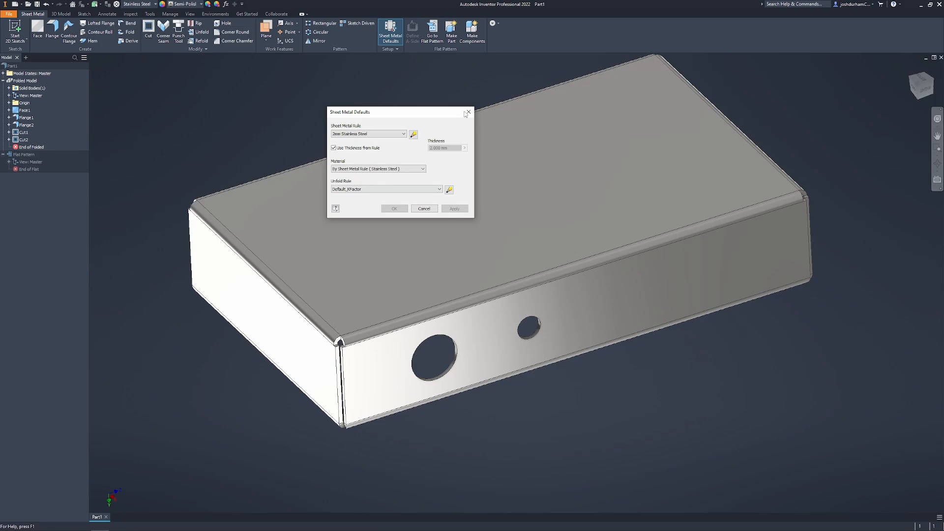
pyautogui.click(465, 114)
# - Measure the chassis's overall length between its end walls and its overall width between its long side walls
pyautogui.keyDown('shift'); pyautogui.moveTo(481, 190); pyautogui.dragTo(487, 290, button='middle'); pyautogui.keyUp('shift')
pyautogui.press('m')
pyautogui.click(274, 262)
pyautogui.keyDown('shift'); pyautogui.moveTo(274, 262); pyautogui.dragTo(197, 260, button='middle'); pyautogui.keyUp('shift')
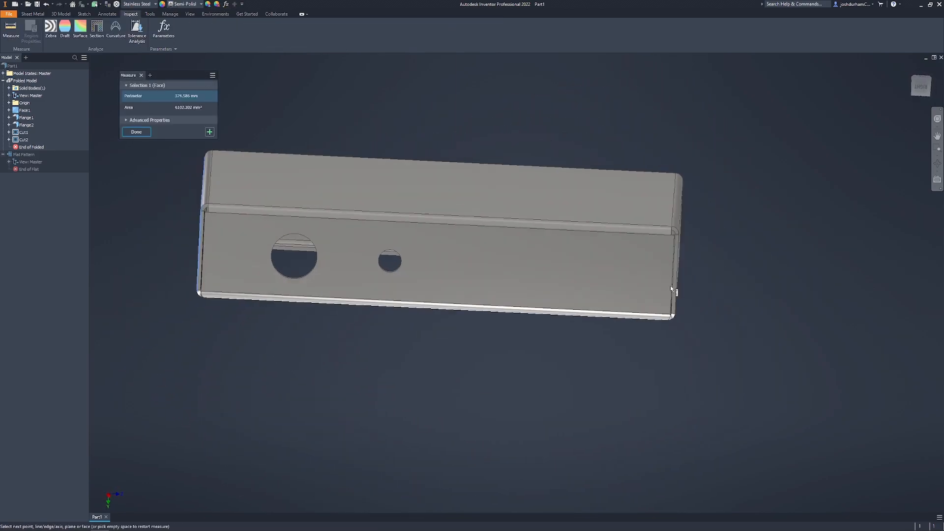
pyautogui.click(680, 296)
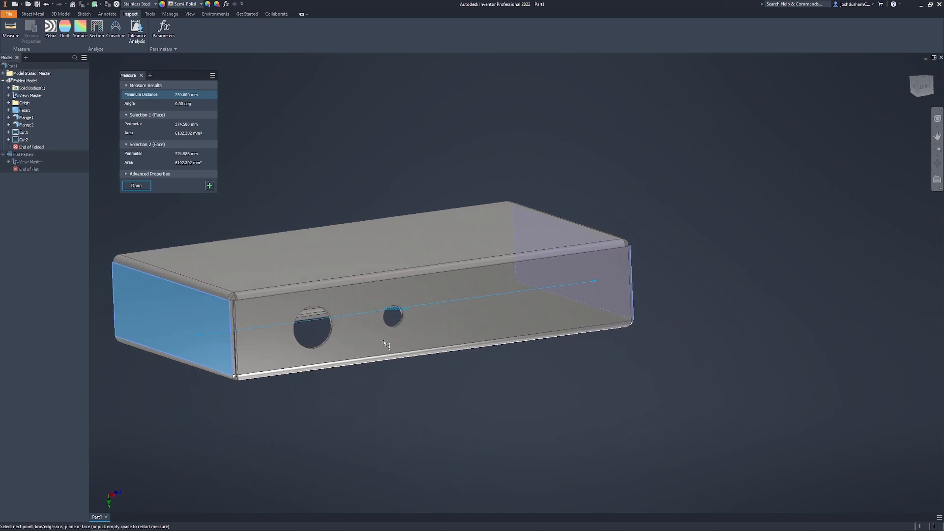
pyautogui.click(474, 303)
pyautogui.click(317, 303)
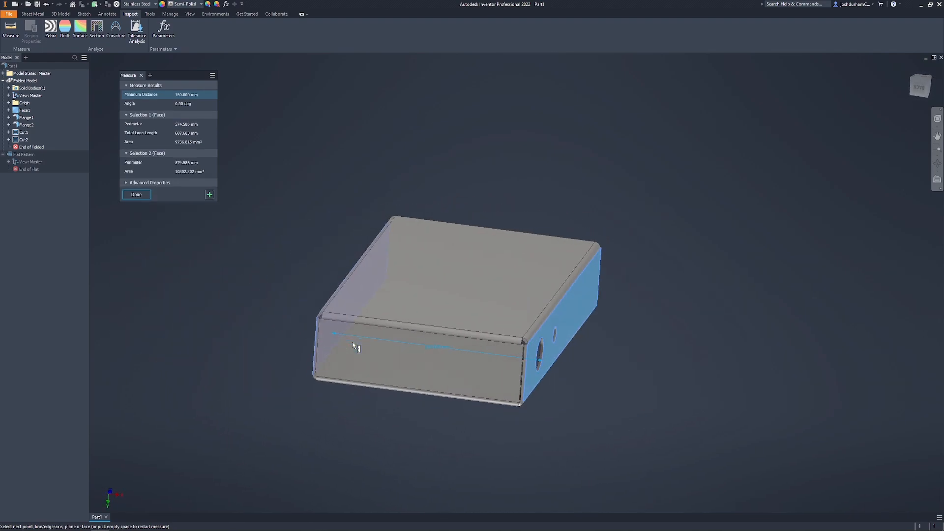
pyautogui.press('Escape')
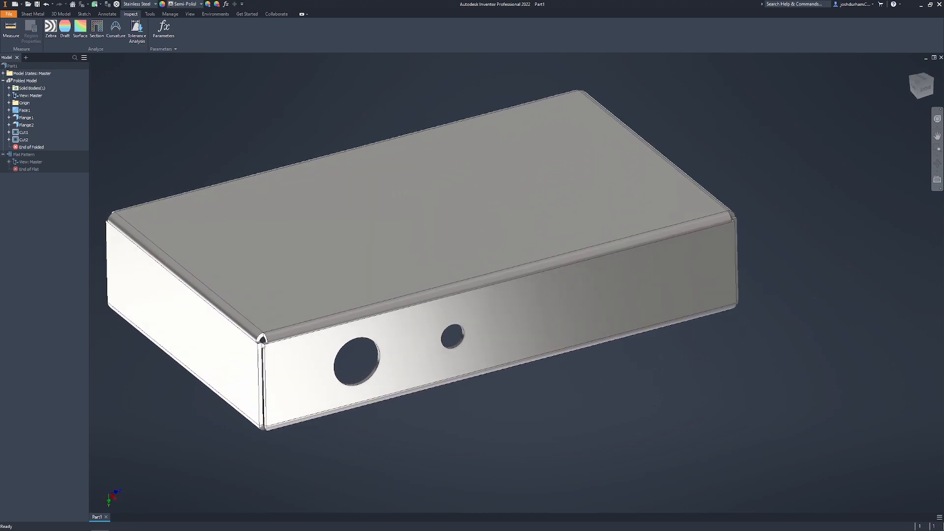
# - Set the part's sheet metal rule back to 1.2mm Mild Steel and apply it
pyautogui.click(41, 16)
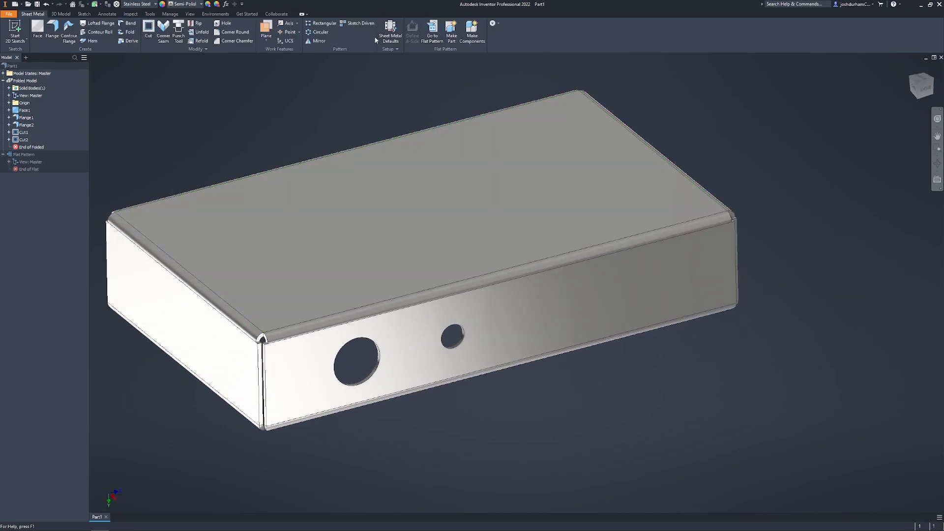
pyautogui.click(390, 30)
pyautogui.click(403, 134)
pyautogui.click(493, 257)
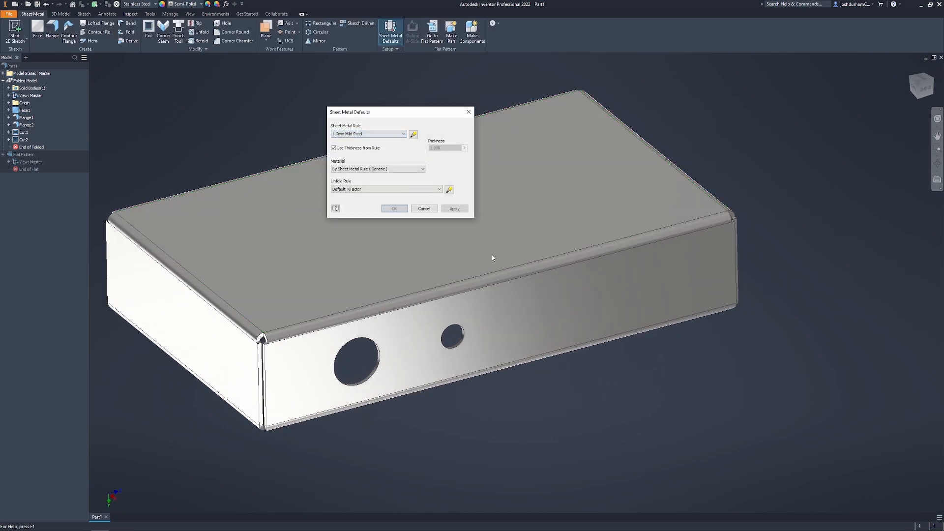
pyautogui.click(455, 209)
pyautogui.click(468, 112)
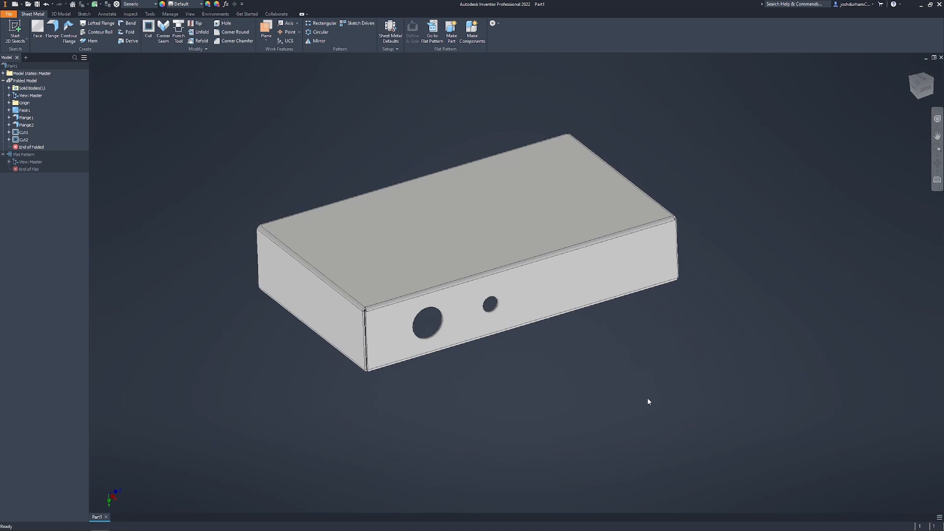
# - Save the part under the file name DemoEnclosure
pyautogui.hotkey('ctrl', 's')
pyautogui.click(448, 98)
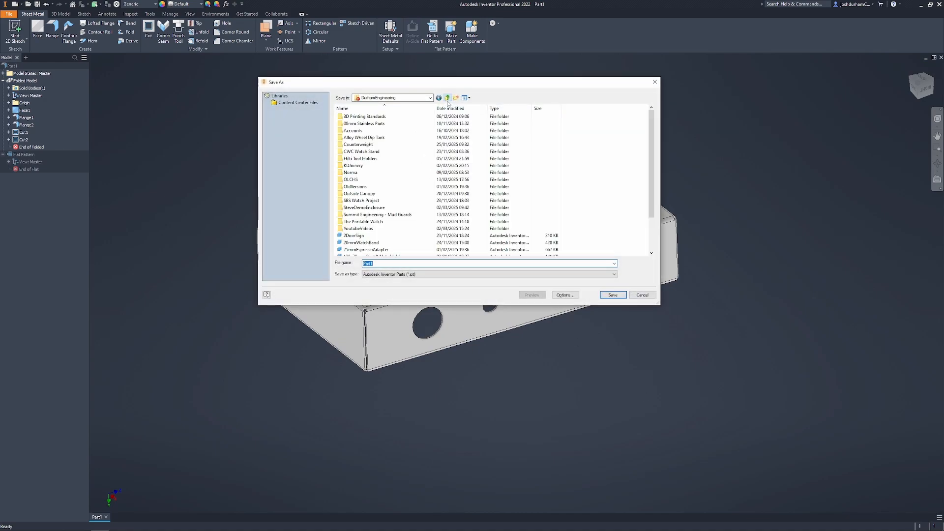
pyautogui.write('Dempo')
pyautogui.write('nclox')
pyautogui.press('Return')
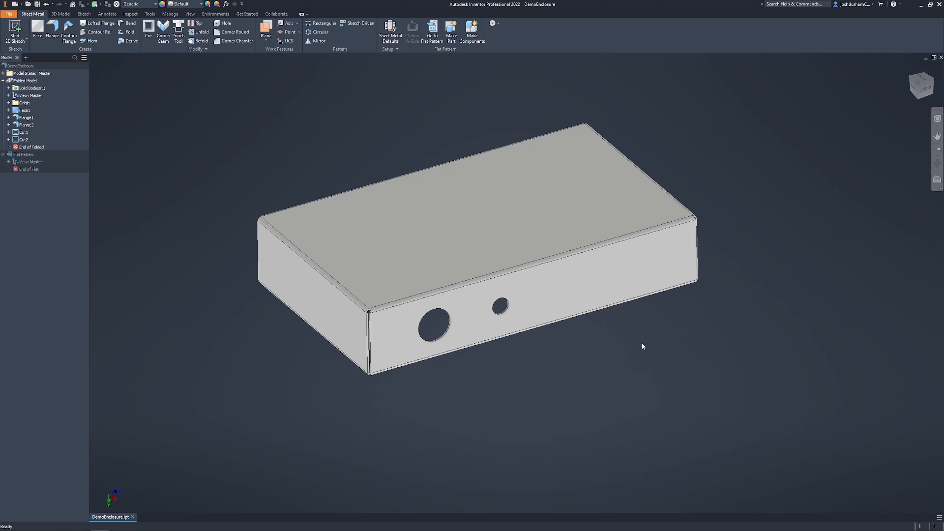
# - Create a new drawing from the DurhamEngineeringDrawings.idw template
pyautogui.click(9, 14)
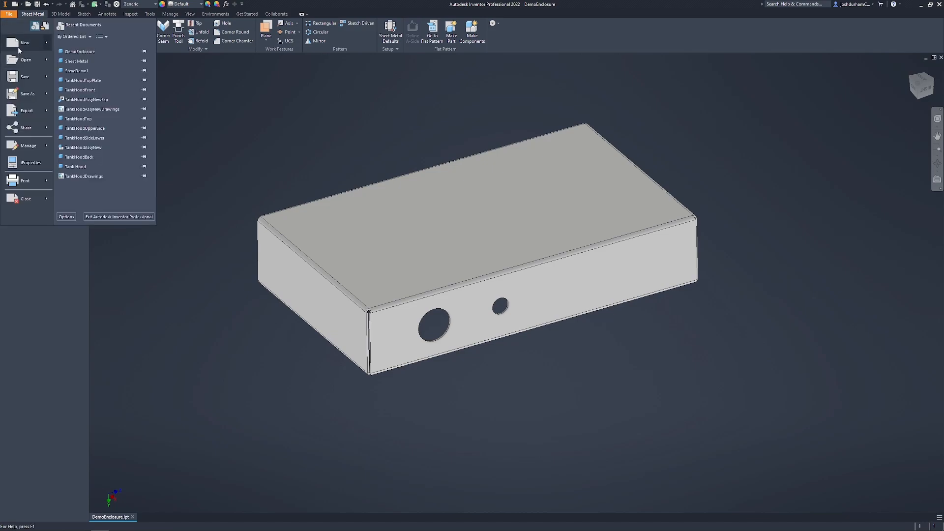
pyautogui.click(20, 44)
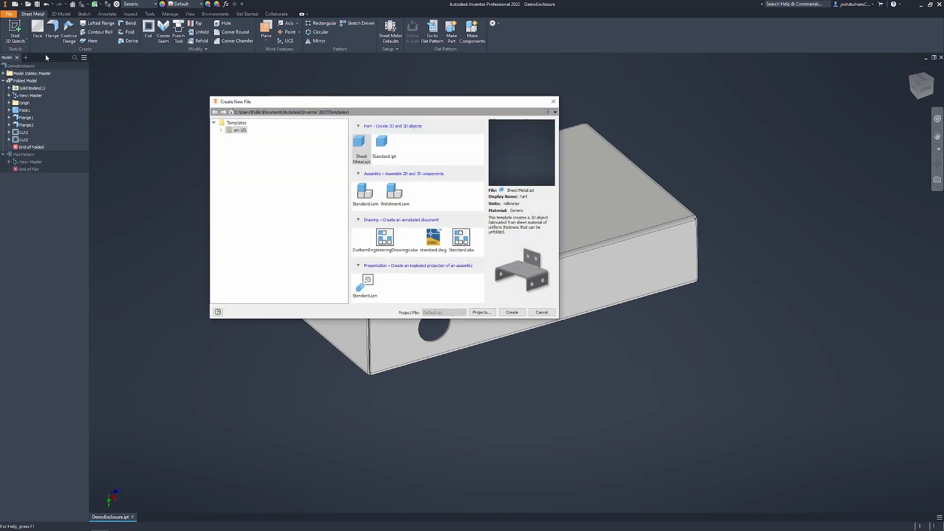
pyautogui.doubleClick(386, 241)
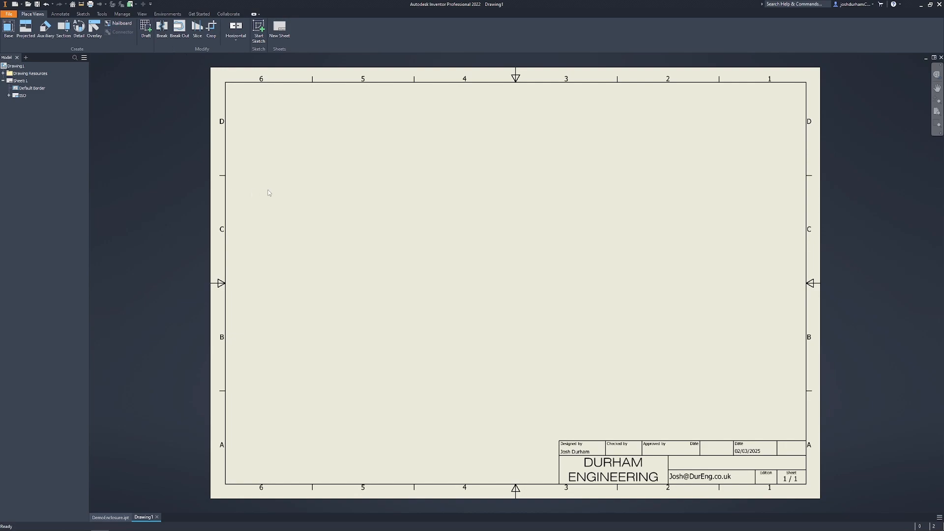
# - Start a base view of the enclosure and orient it with a custom view at an angle showing the closed face and the two-hole wall
pyautogui.click(9, 34)
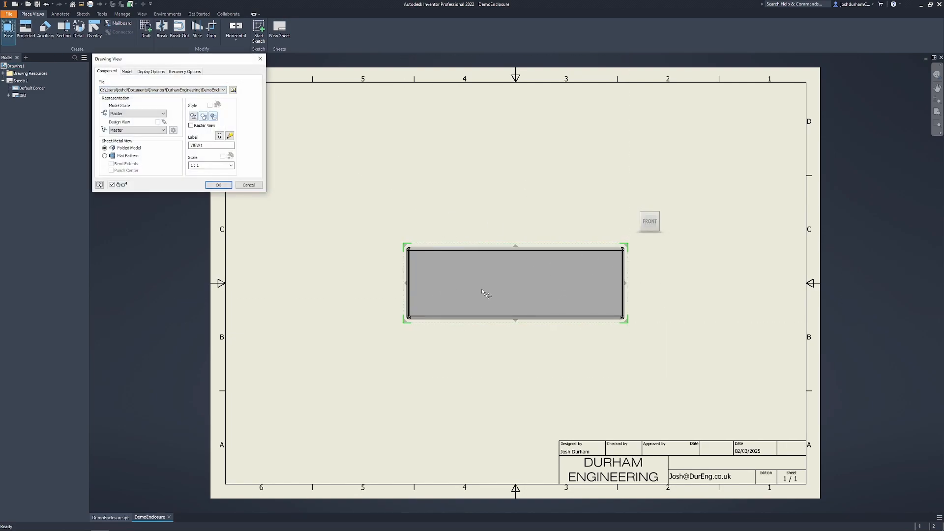
pyautogui.click(660, 216)
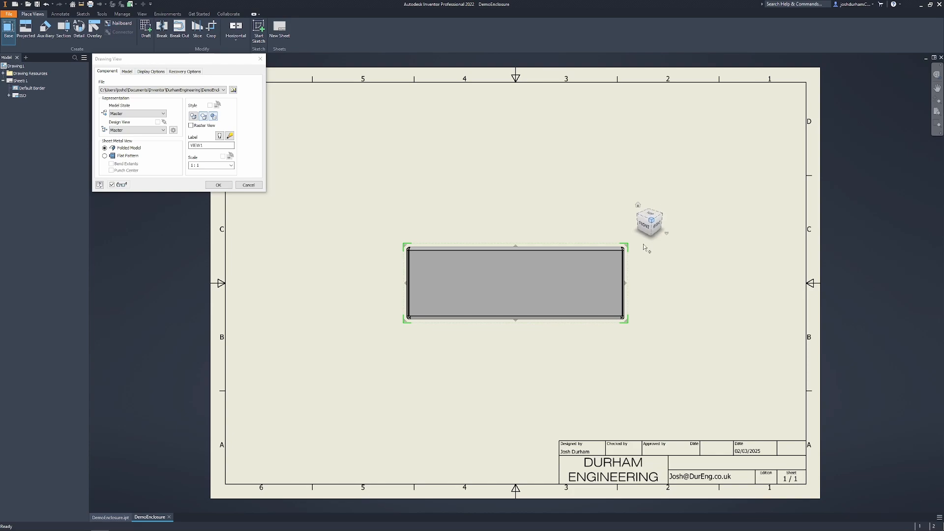
pyautogui.click(596, 236)
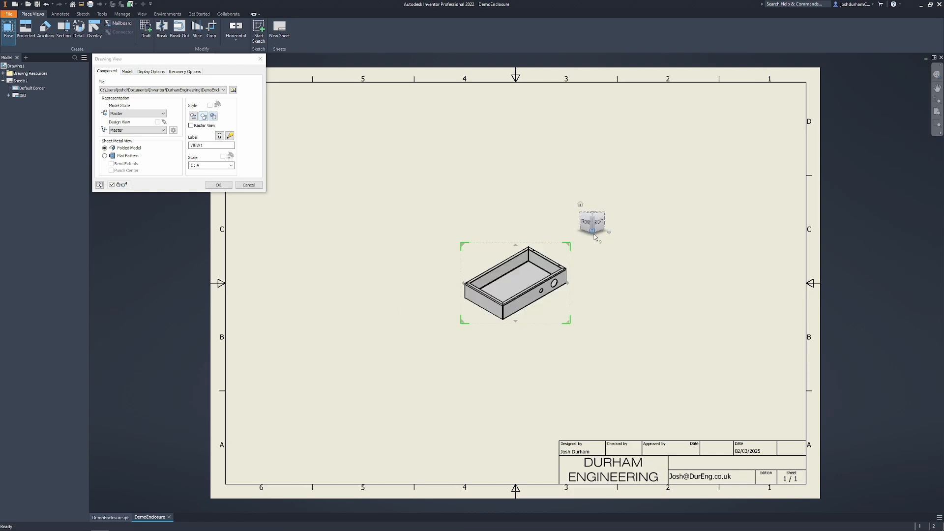
pyautogui.click(594, 233)
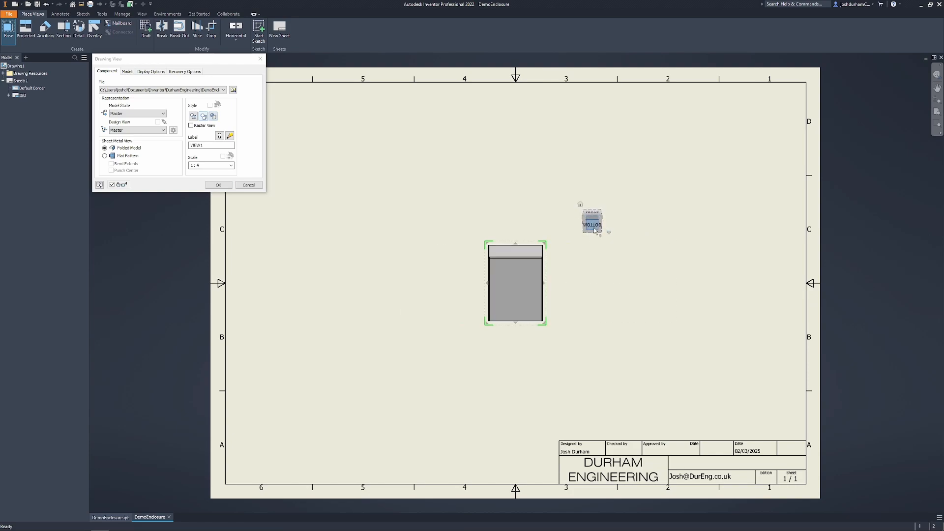
pyautogui.click(601, 231)
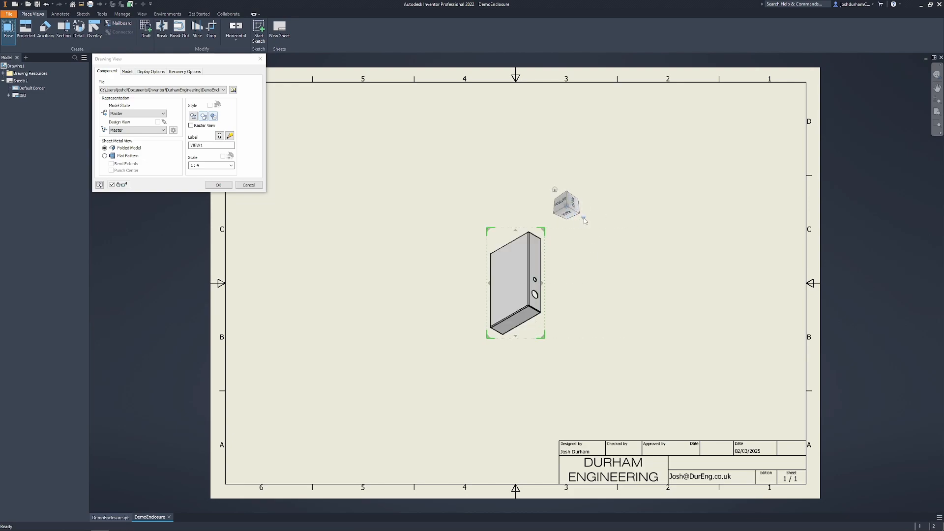
pyautogui.click(583, 219)
pyautogui.click(622, 274)
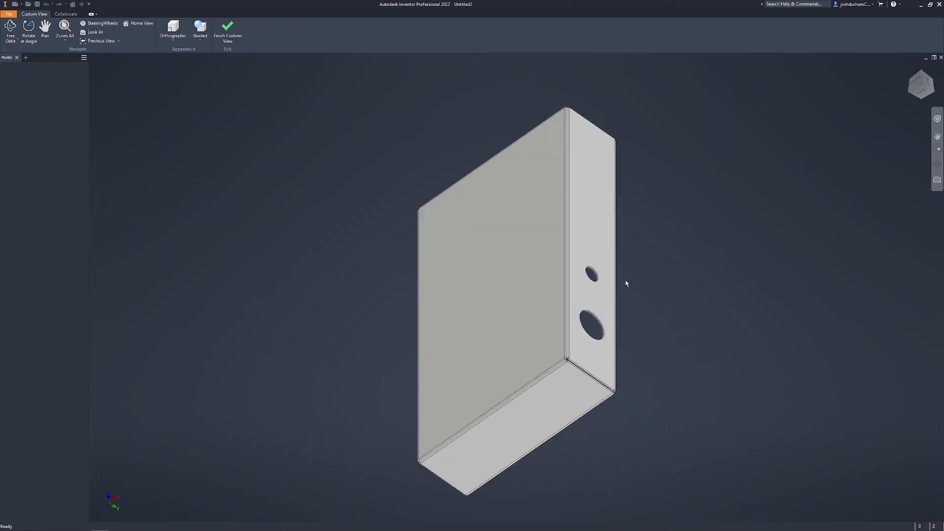
pyautogui.scroll(2, 626, 283)
pyautogui.keyDown('shift'); pyautogui.moveTo(626, 284); pyautogui.dragTo(632, 311, button='middle'); pyautogui.keyUp('shift')
pyautogui.scroll(-3, 567, 318)
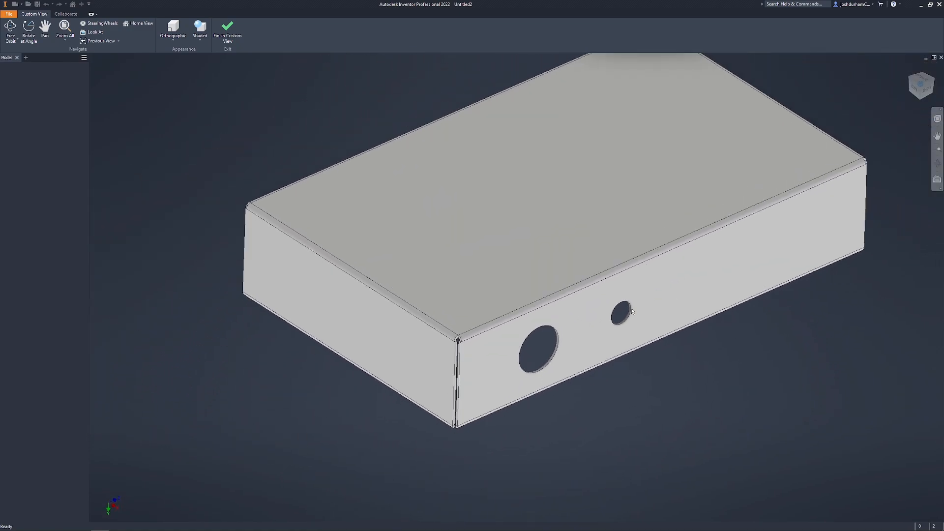
pyautogui.scroll(3, 633, 311)
pyautogui.click(227, 30)
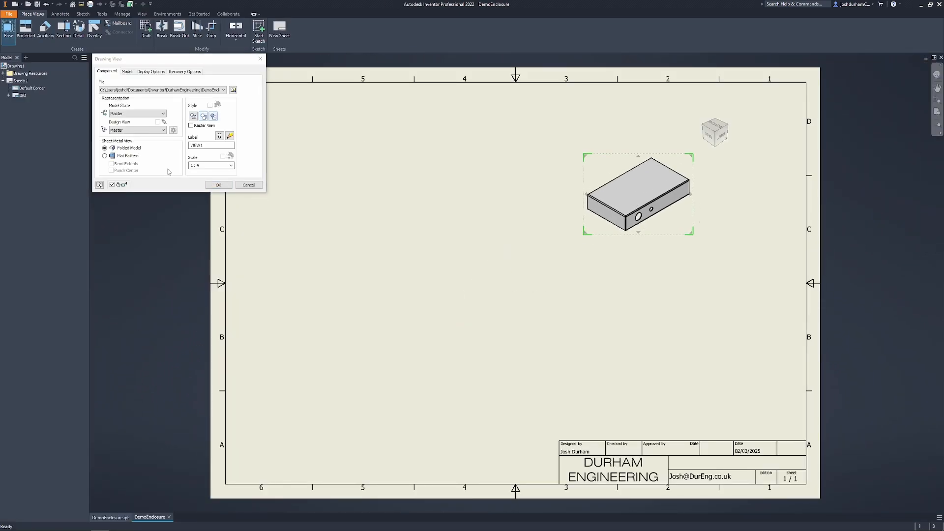
# - Place the angled folded-model view in the sheet's upper-right area at 1:2 scale with hidden lines shown
pyautogui.click(212, 166)
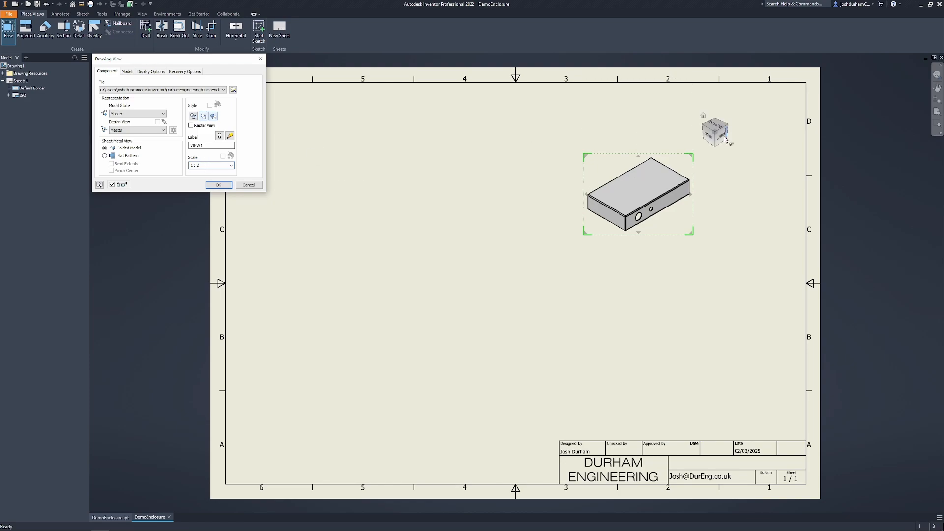
pyautogui.moveTo(653, 198); pyautogui.dragTo(669, 190)
pyautogui.click(192, 117)
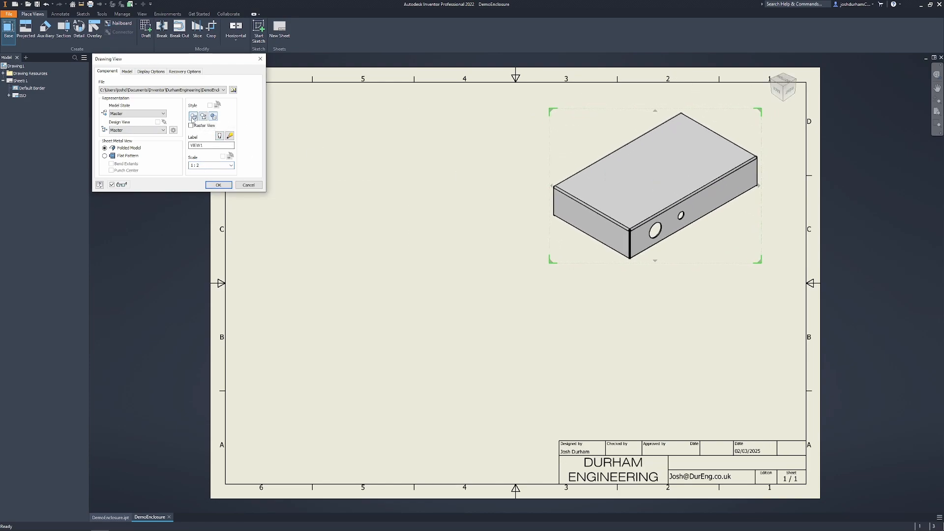
pyautogui.click(218, 185)
pyautogui.scroll(5, 211, 186)
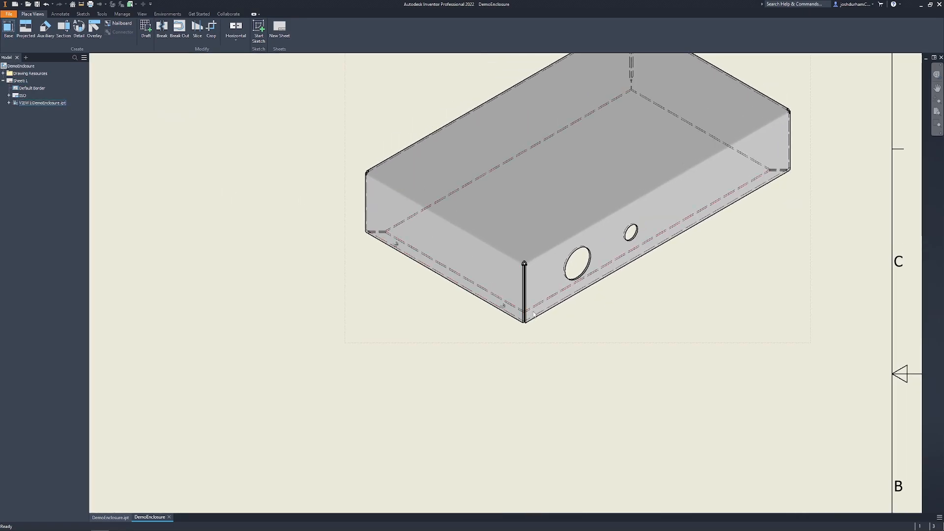
pyautogui.scroll(-5, 636, 93)
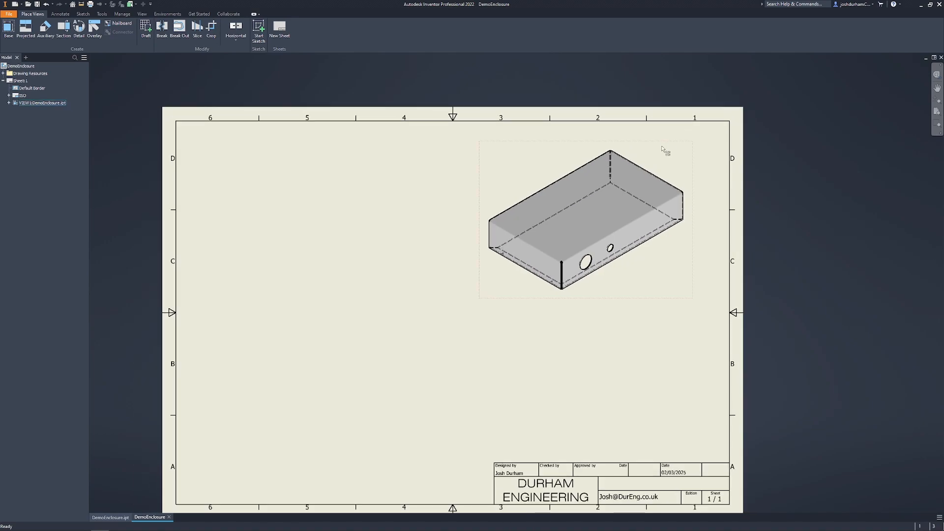
pyautogui.scroll(-3, 511, 275)
pyautogui.click(381, 315)
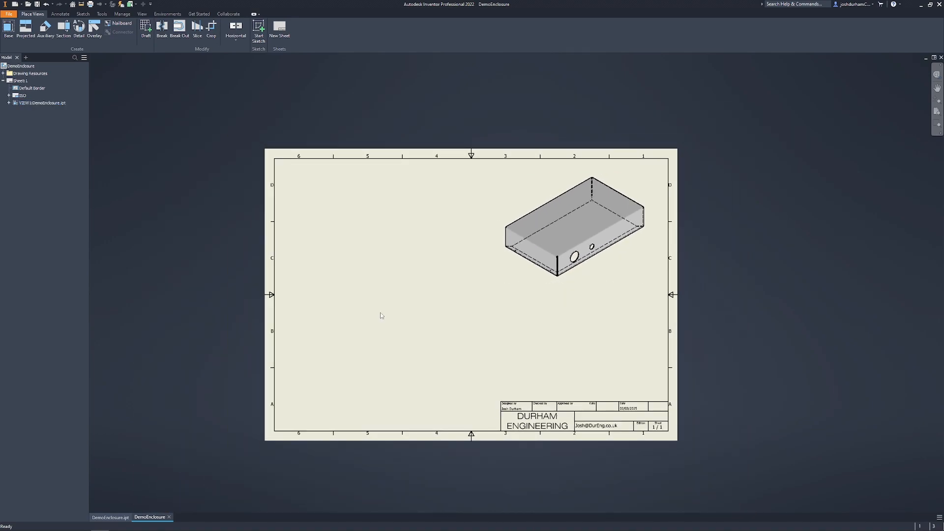
# - Insert a base view of the enclosure's flat pattern at 1:2 scale in the left half of the sheet
pyautogui.click(8, 28)
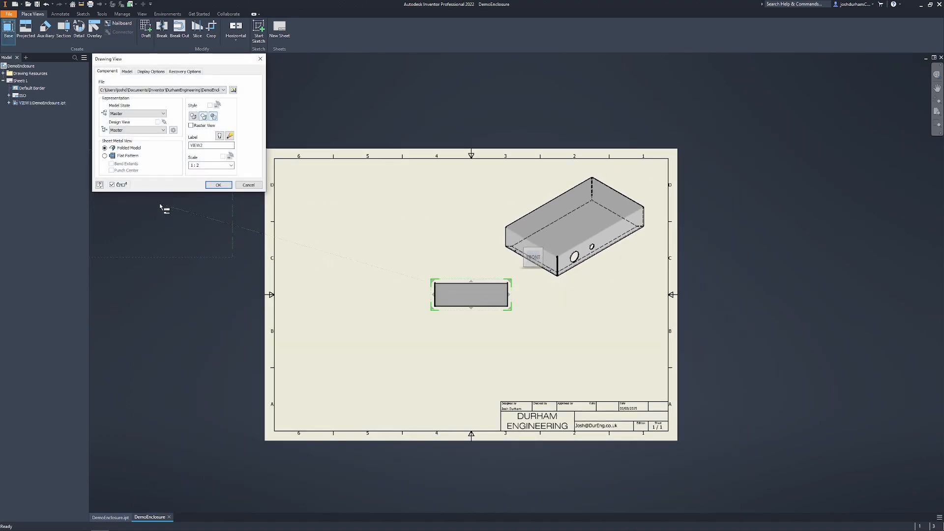
pyautogui.click(104, 156)
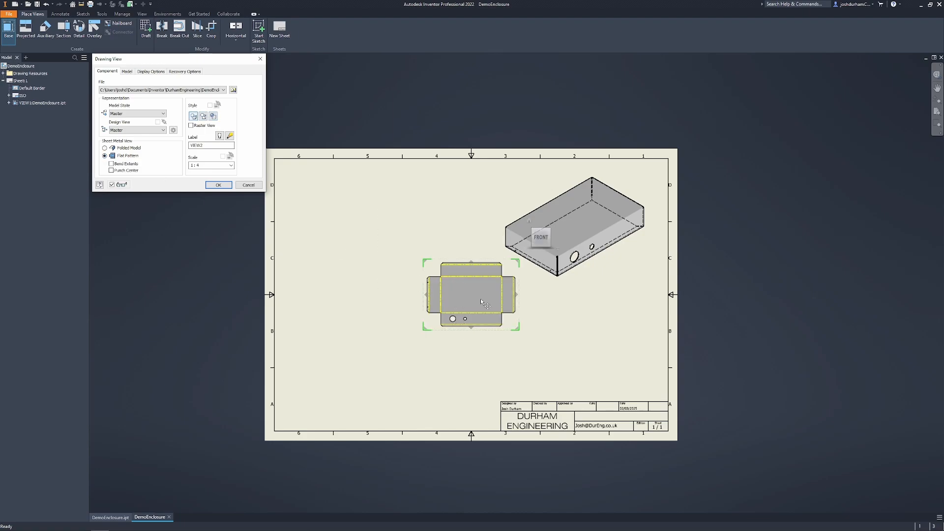
pyautogui.doubleClick(215, 166)
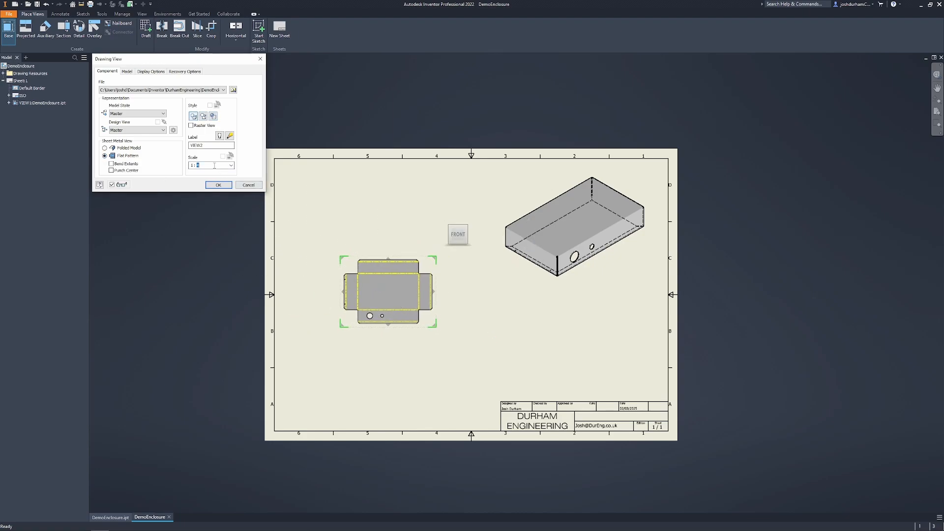
pyautogui.write('2')
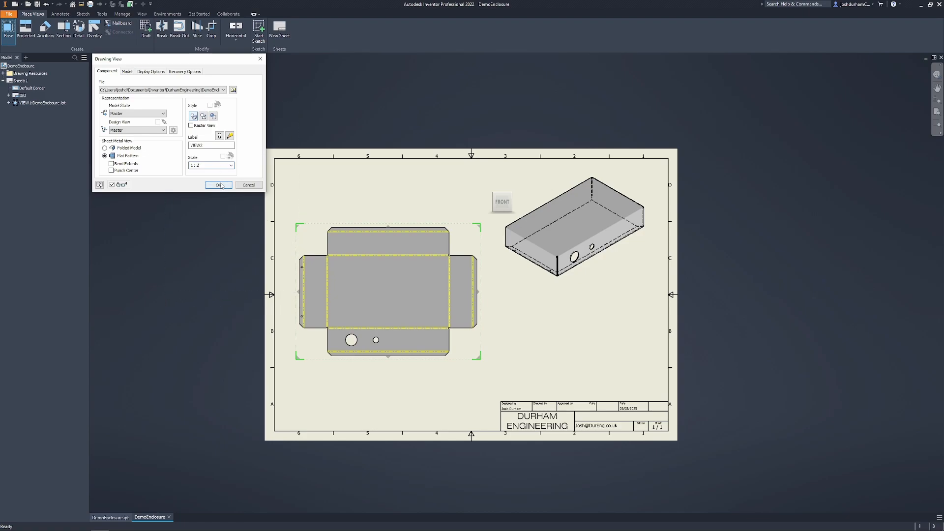
pyautogui.click(218, 186)
# - Reposition the flat pattern view slightly lower on the sheet, beside the title block
pyautogui.moveTo(380, 227); pyautogui.dragTo(396, 255)
pyautogui.moveTo(284, 223); pyautogui.dragTo(498, 410)
pyautogui.moveTo(450, 390); pyautogui.dragTo(444, 390)
pyautogui.click(556, 386)
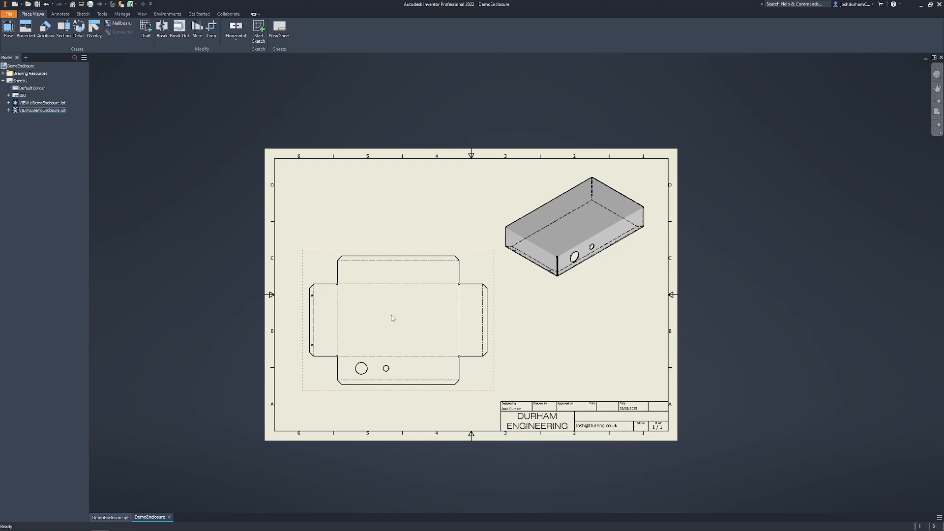
# - Add bend notes to the two upper horizontal bend centerlines of the flat pattern view
pyautogui.scroll(3, 453, 339)
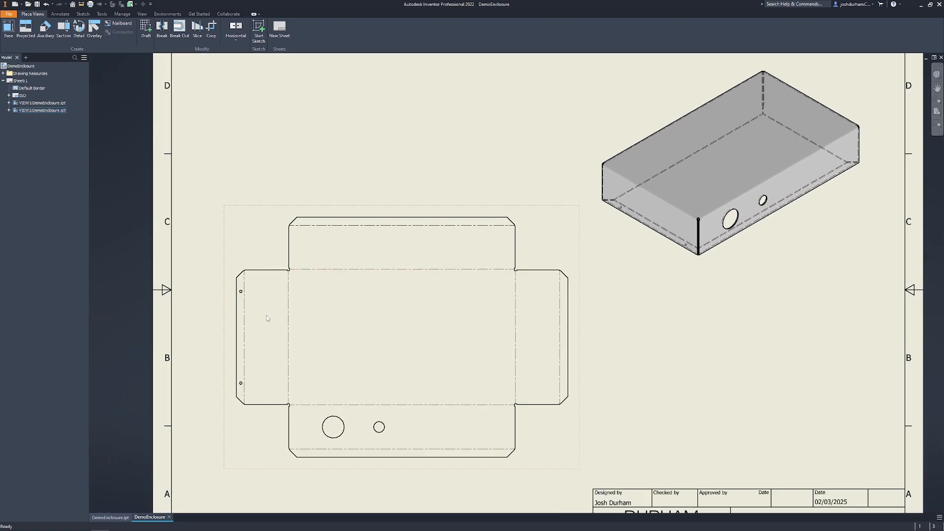
pyautogui.press('Home')
pyautogui.click(67, 16)
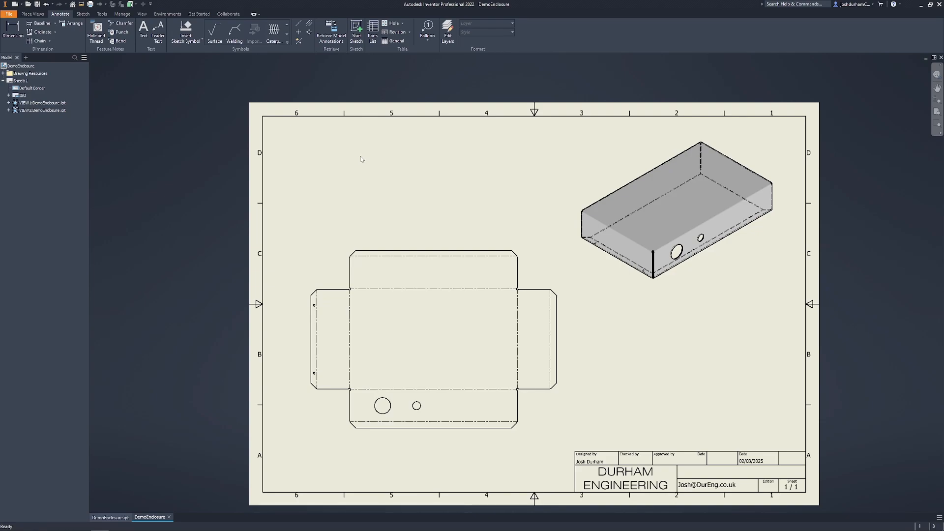
pyautogui.press('alt')
pyautogui.press('b')
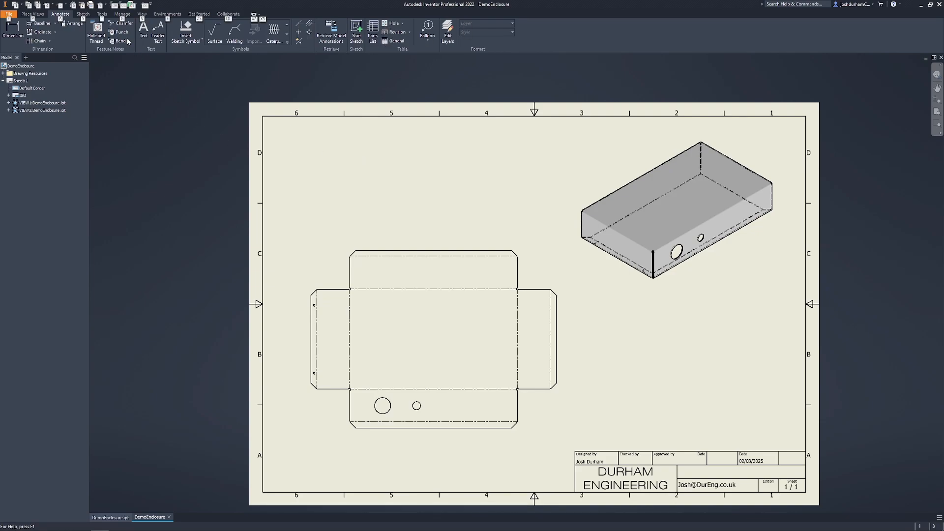
pyautogui.click(118, 41)
pyautogui.scroll(2, 347, 290)
pyautogui.click(347, 290)
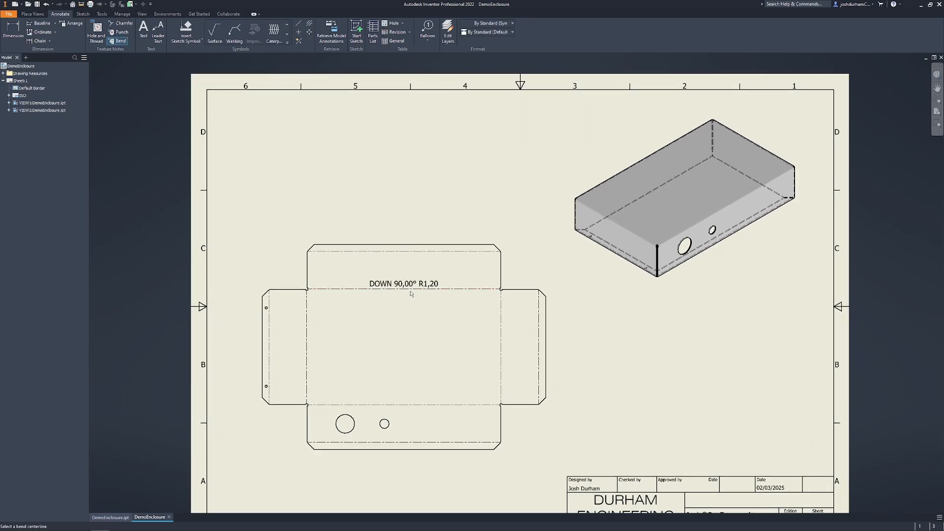
pyautogui.click(412, 252)
# - Add bend notes to the remaining six bend centerlines on the left, lower and right flanges of the flat pattern
pyautogui.scroll(-1, 450, 327)
pyautogui.moveTo(450, 327); pyautogui.dragTo(478, 288, button='middle')
pyautogui.click(309, 298)
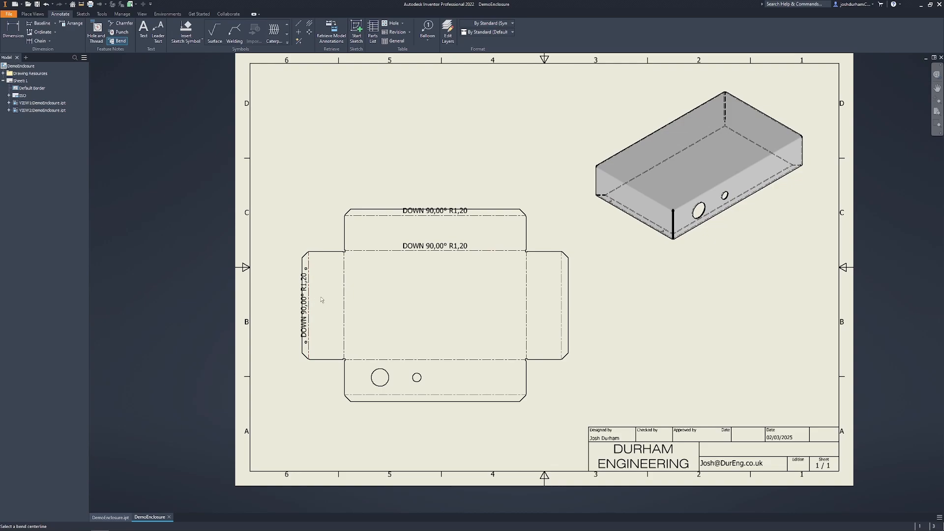
pyautogui.click(345, 307)
pyautogui.click(370, 361)
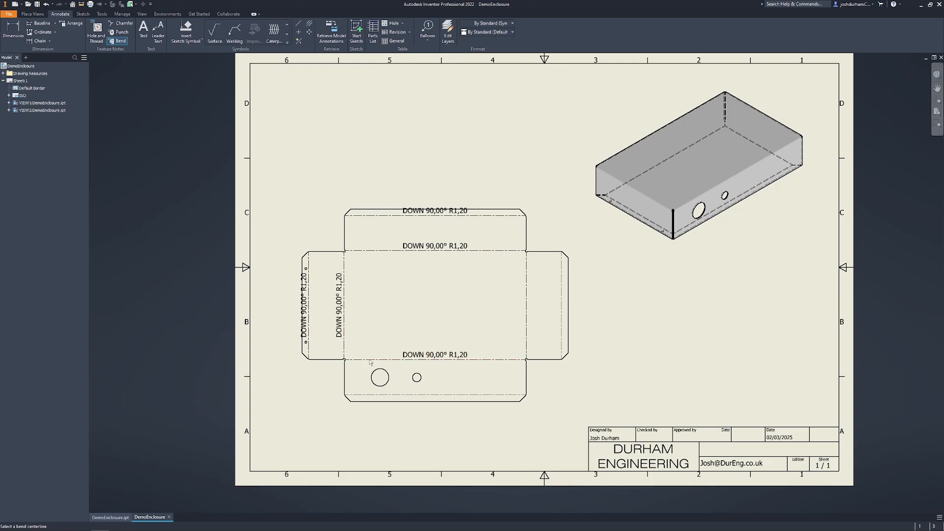
pyautogui.click(390, 396)
pyautogui.click(527, 335)
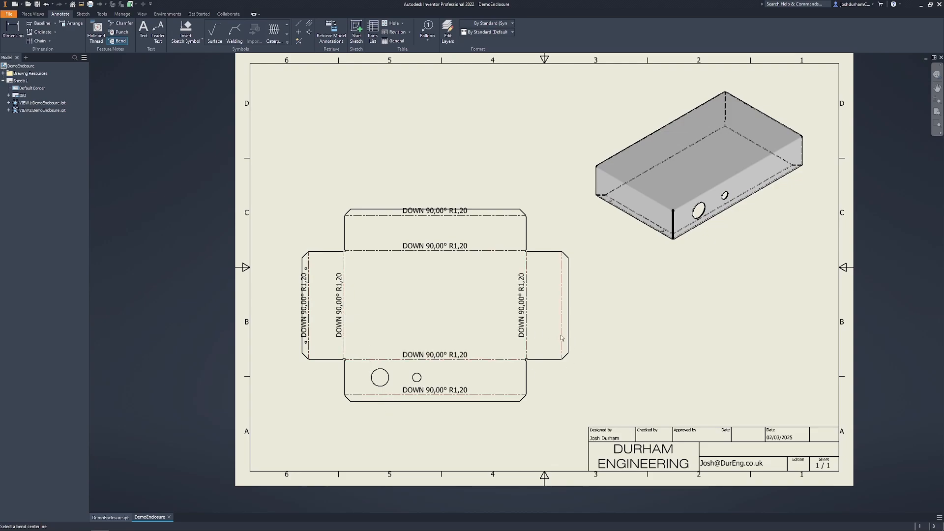
pyautogui.click(561, 338)
pyautogui.press('Escape')
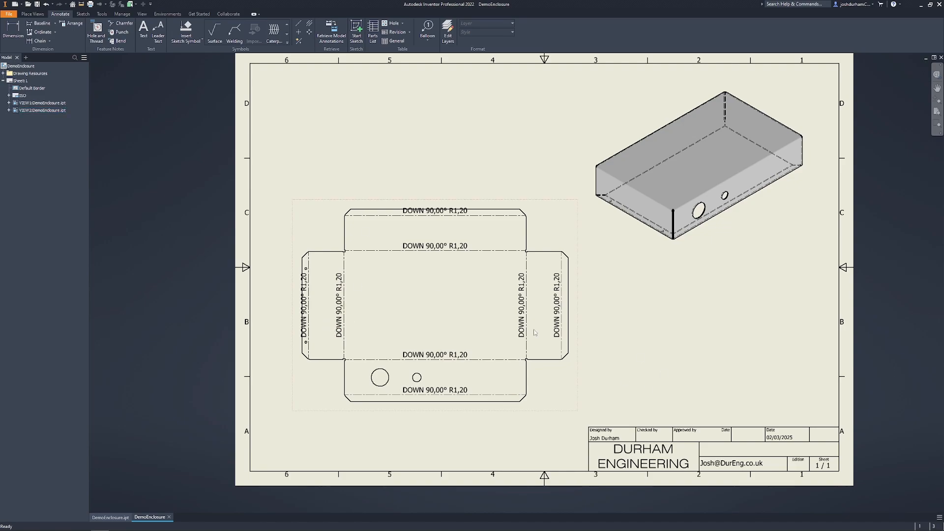
# - Dimension the distance between the flat pattern's upper outer edge and its nearest bend line, placing the dimension beside the upper flange
pyautogui.scroll(1, 535, 333)
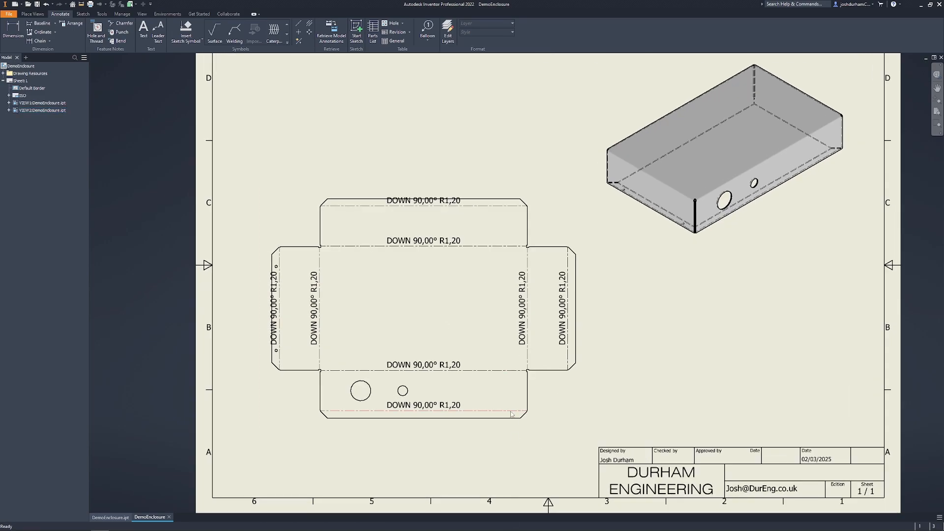
pyautogui.scroll(1, 511, 415)
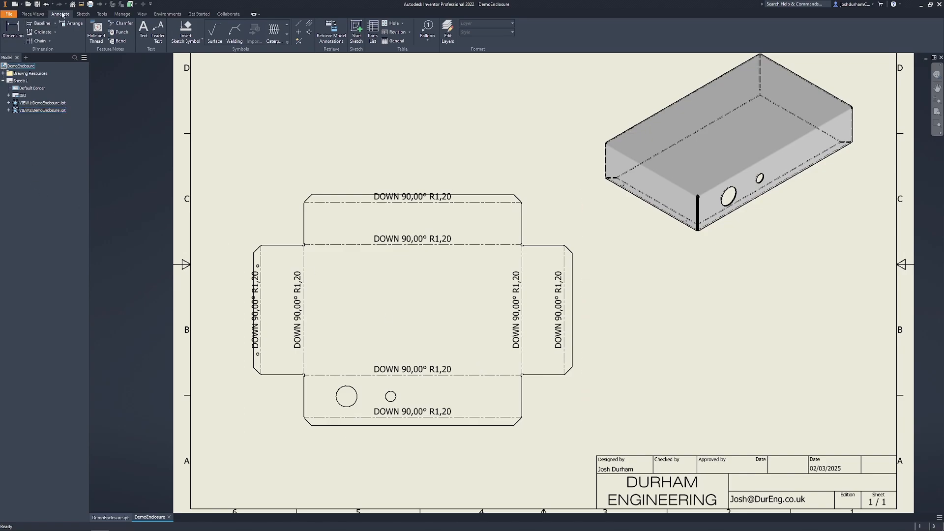
pyautogui.click(13, 31)
pyautogui.scroll(5, 501, 195)
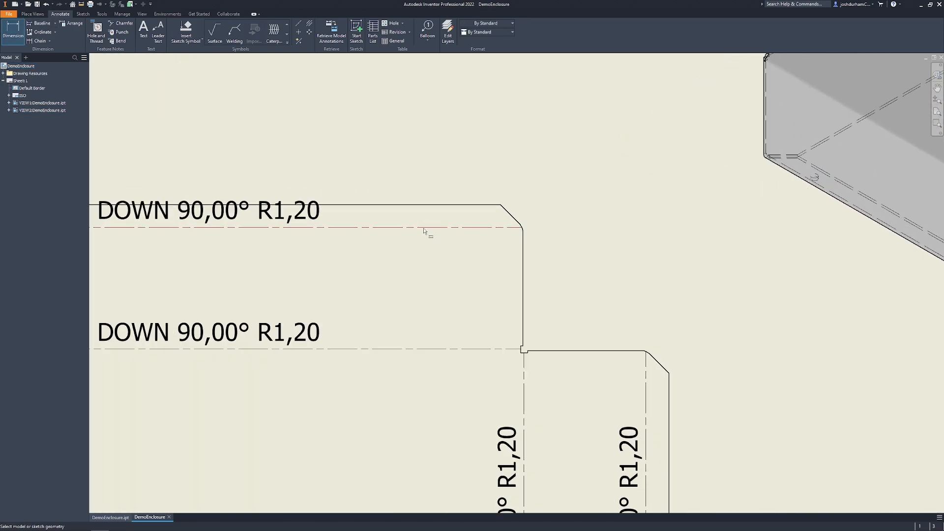
pyautogui.click(428, 226)
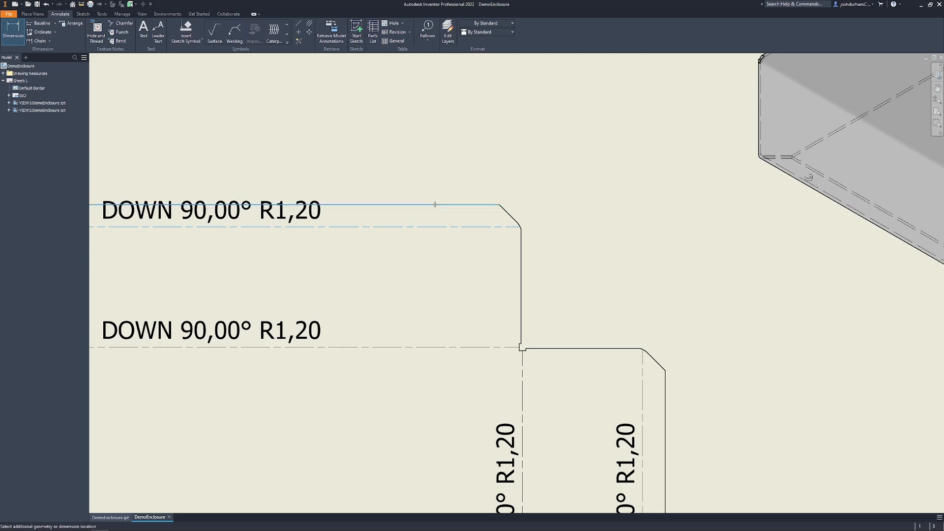
pyautogui.click(427, 205)
pyautogui.scroll(-3, 570, 187)
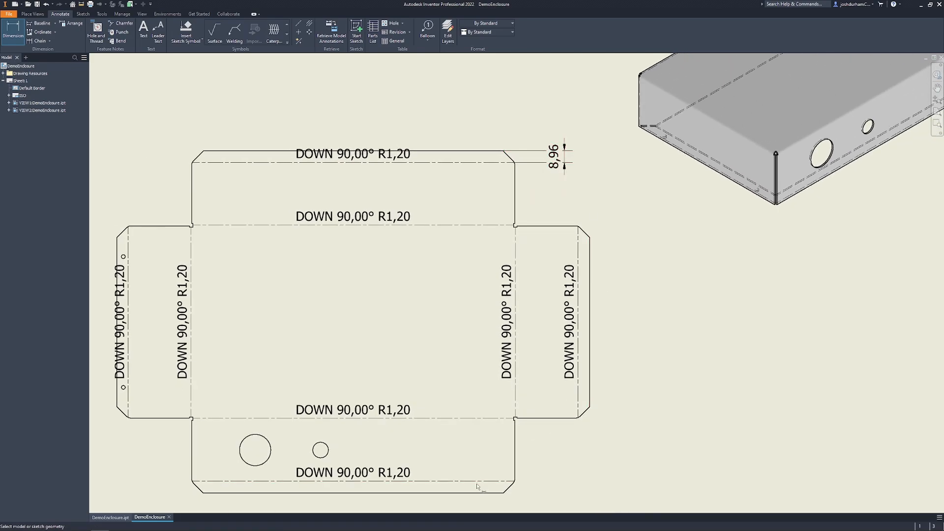
pyautogui.scroll(3, 602, 150)
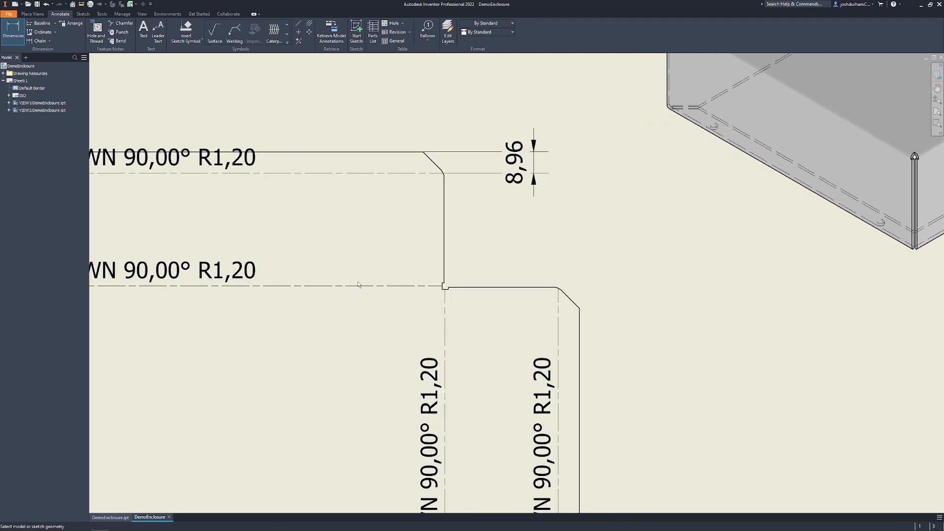
# - Dimension the distance between the two horizontal bend lines of the flat pattern's upper flange, placing the dimension beside the flange
pyautogui.click(356, 288)
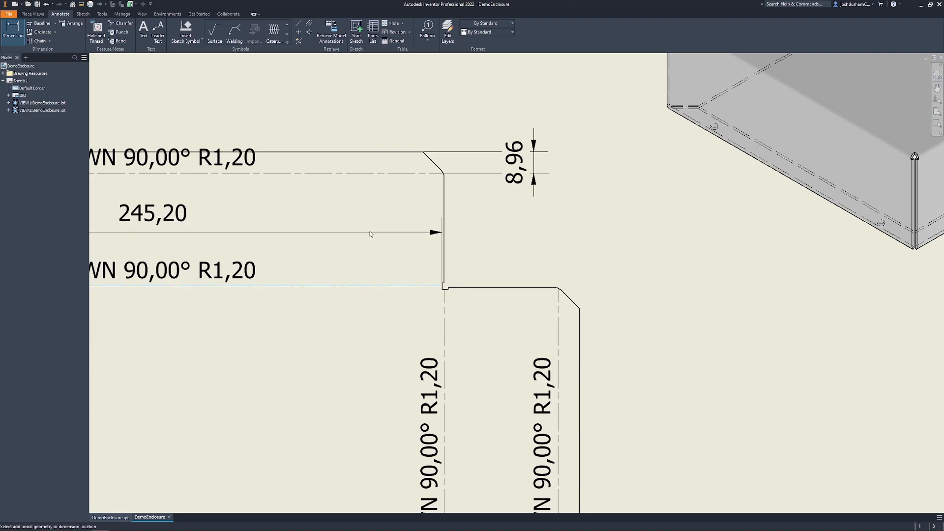
pyautogui.click(394, 173)
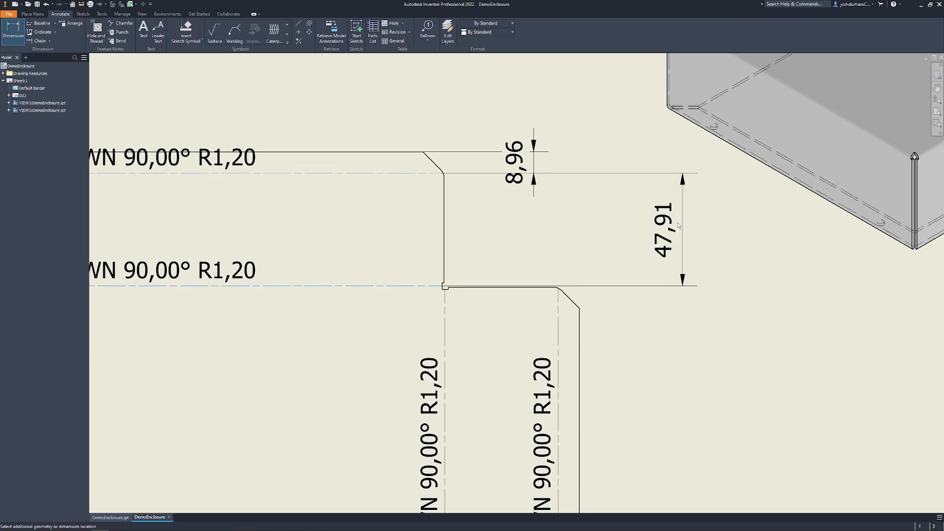
pyautogui.click(615, 230)
pyautogui.moveTo(326, 299); pyautogui.dragTo(378, 296, button='middle')
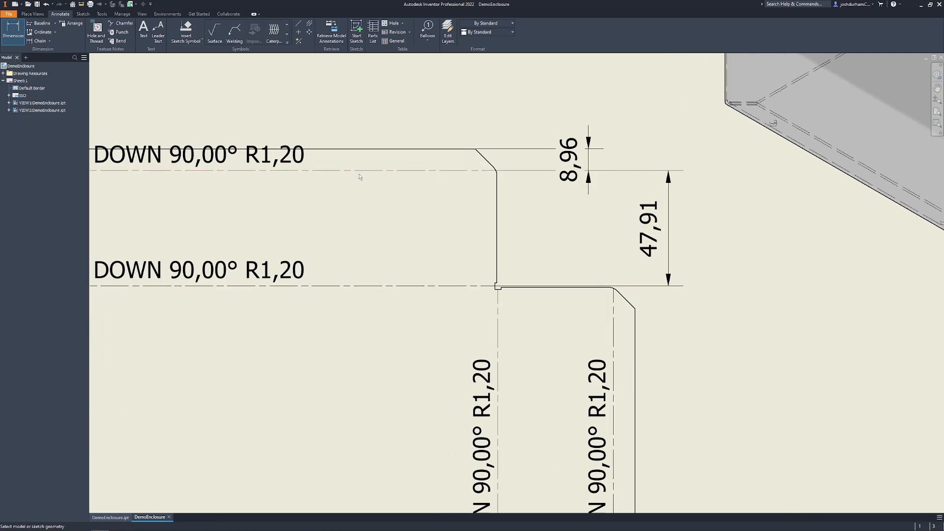
pyautogui.click(456, 285)
pyautogui.click(420, 149)
pyautogui.scroll(-2, 352, 257)
pyautogui.moveTo(352, 256); pyautogui.dragTo(542, 280, button='middle')
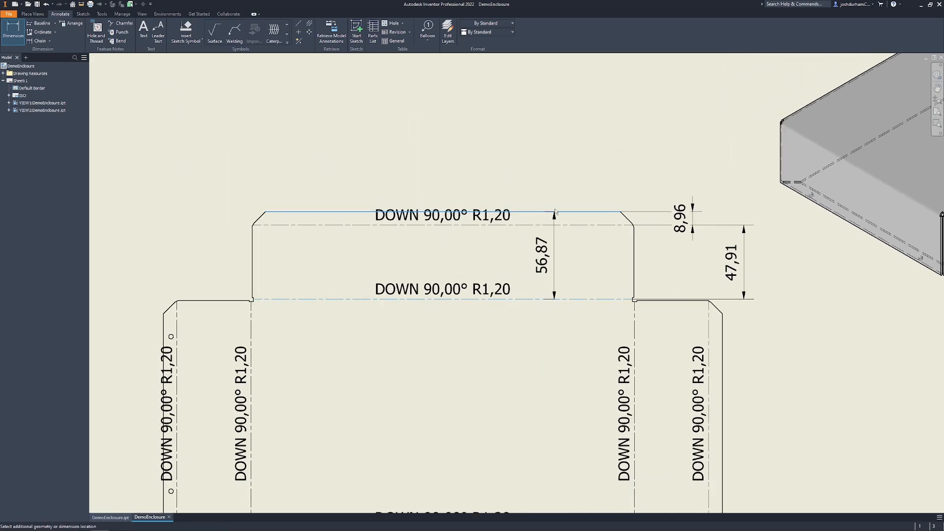
pyautogui.press('Escape')
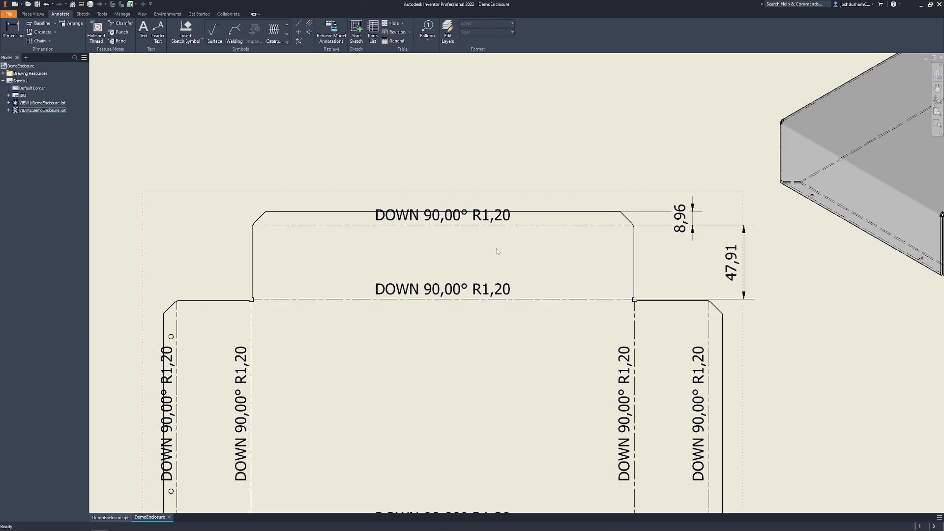
# - Move the two upper flange dimensions together closer to the flat pattern's outline
pyautogui.scroll(2, 595, 255)
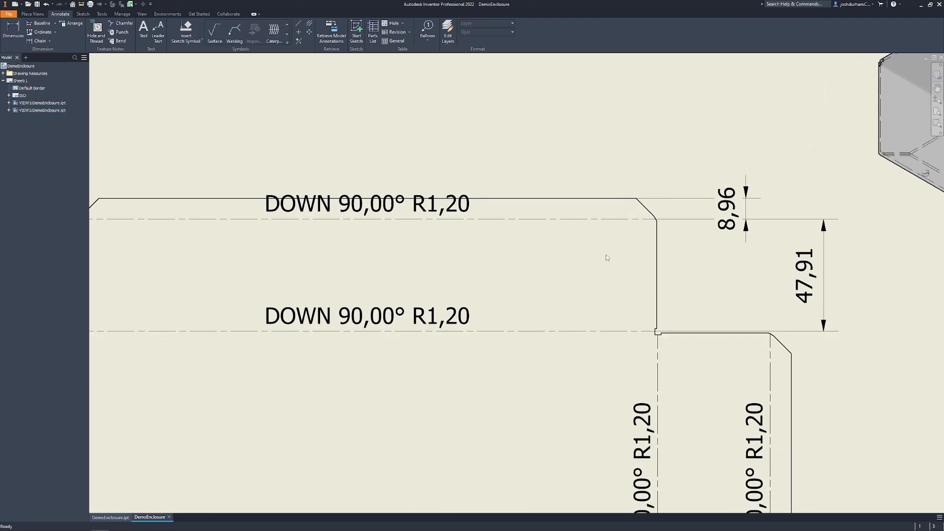
pyautogui.scroll(-4, 607, 257)
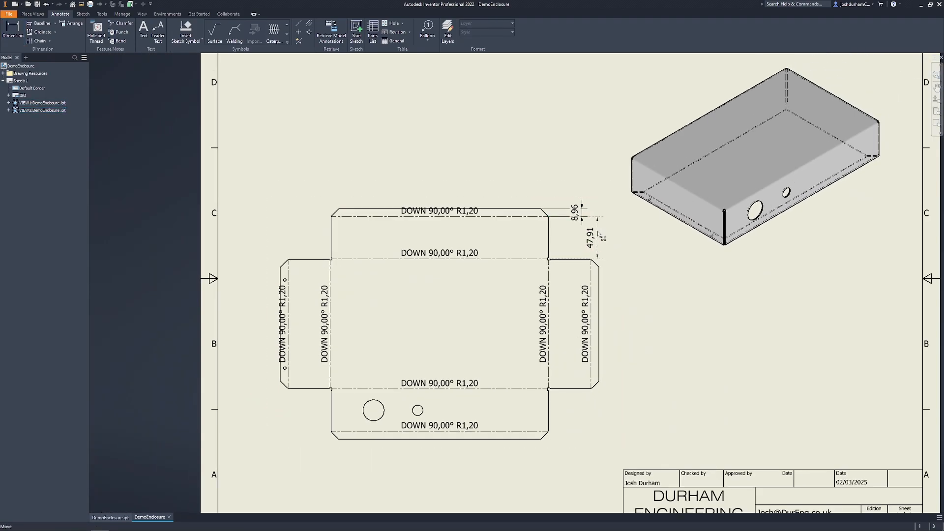
pyautogui.click(598, 234)
pyautogui.keyDown('ctrl'); pyautogui.click(576, 215); pyautogui.keyUp('ctrl')
pyautogui.moveTo(590, 236); pyautogui.dragTo(575, 236)
pyautogui.click(669, 373)
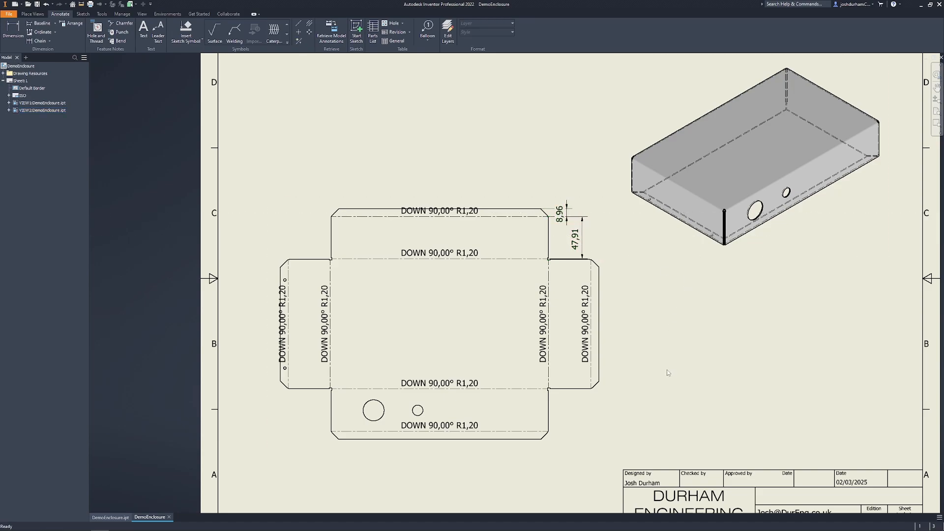
# - Dimension the diameter of the large hole on the flat pattern's lower flange, placing the text beside the hole
pyautogui.press('d')
pyautogui.scroll(3, 664, 370)
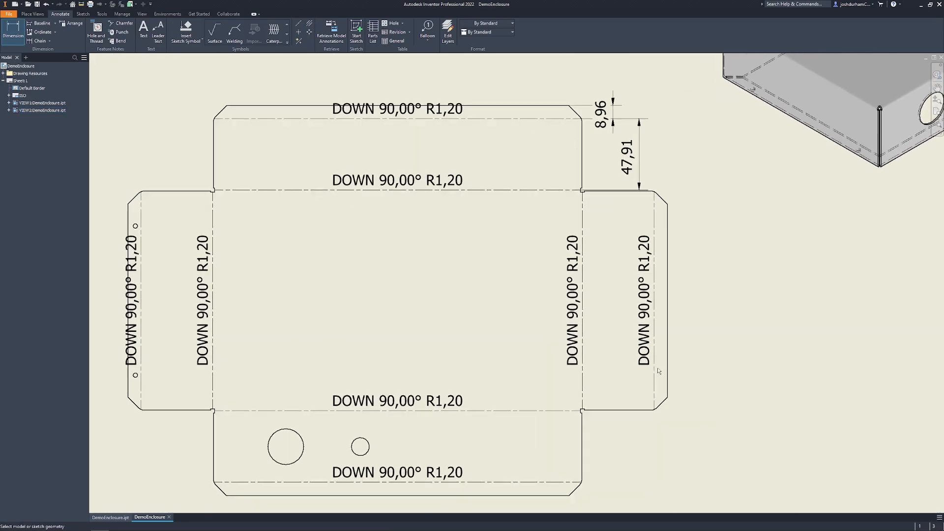
pyautogui.scroll(3, 316, 377)
pyautogui.click(288, 406)
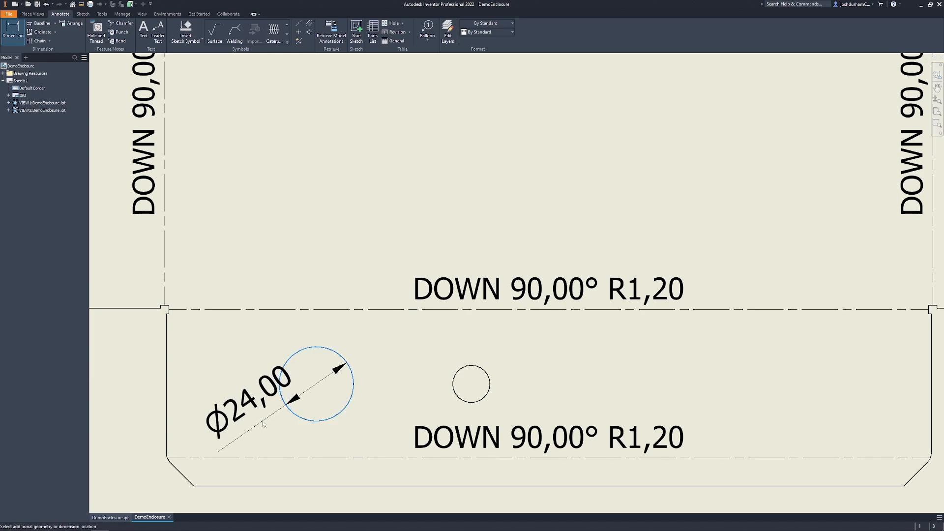
pyautogui.scroll(-2, 272, 421)
pyautogui.click(321, 391)
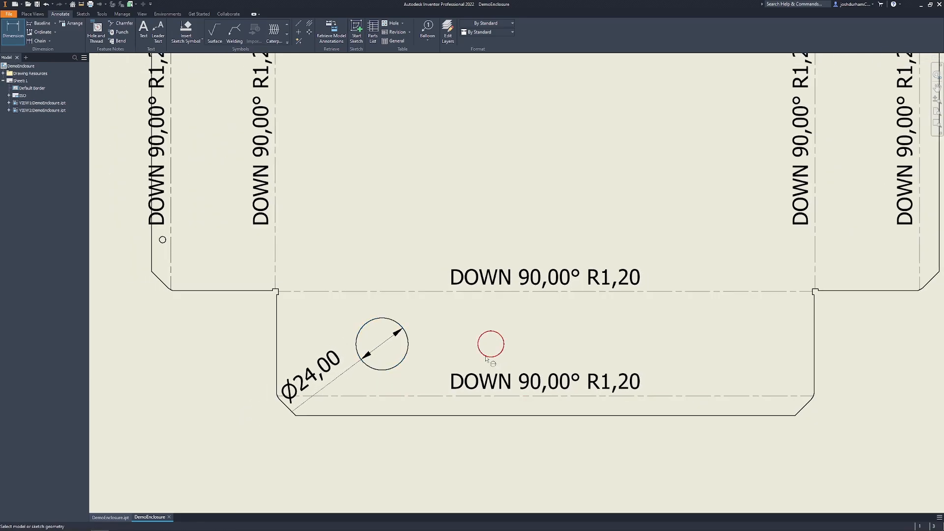
# - Dimension the diameter of the small hole on the lower flange and nudge the dimension text slightly closer to the hole
pyautogui.click(485, 357)
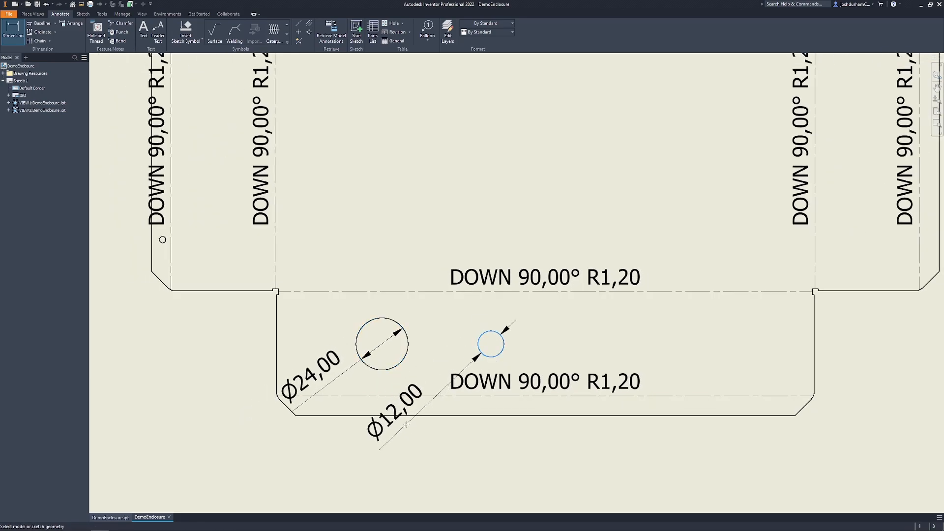
pyautogui.click(405, 424)
pyautogui.scroll(-2, 406, 423)
pyautogui.press('Escape')
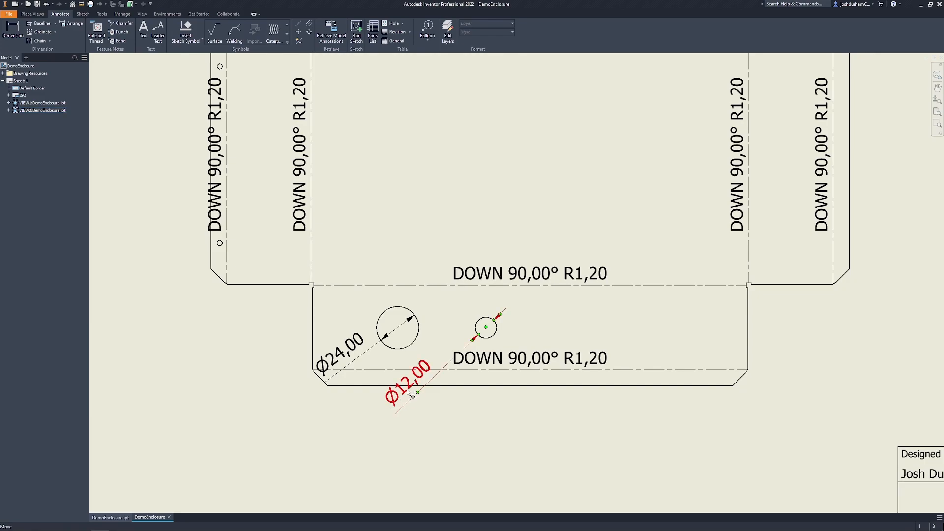
pyautogui.moveTo(407, 392); pyautogui.dragTo(409, 390)
pyautogui.click(477, 435)
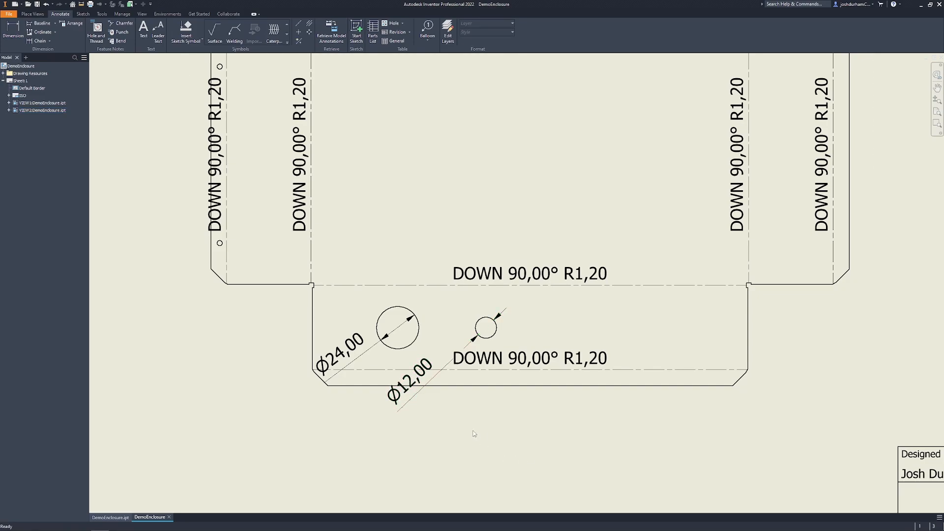
pyautogui.scroll(1, 474, 433)
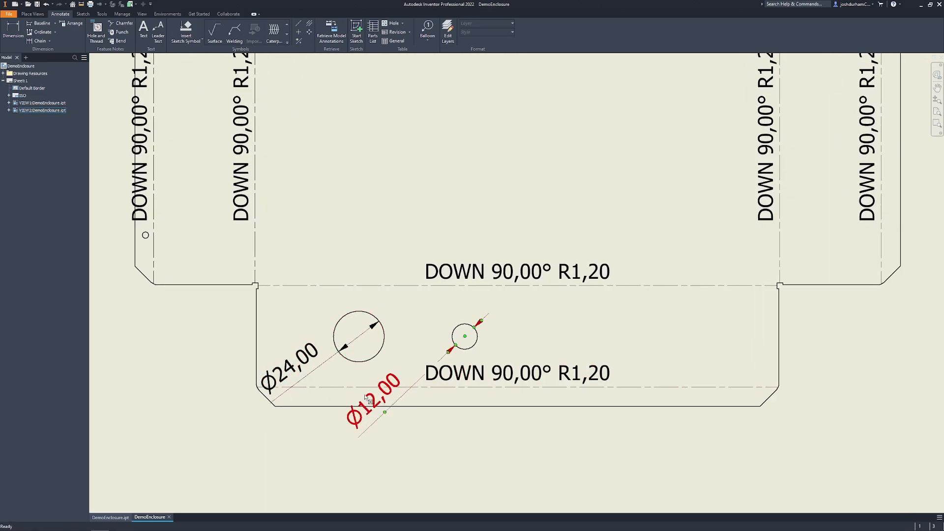
pyautogui.scroll(-5, 385, 415)
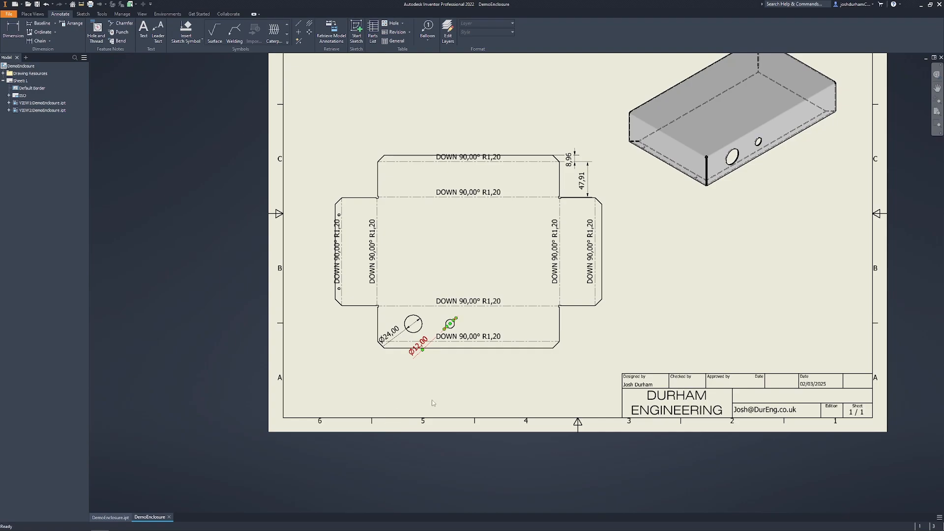
pyautogui.click(421, 343)
# - Add a two-line text note reading "1.2mm Mild Steel" and "5off", and move it into the middle of the flat pattern
pyautogui.scroll(-2, 433, 398)
pyautogui.moveTo(437, 395); pyautogui.dragTo(426, 428, button='middle')
pyautogui.scroll(1, 433, 408)
pyautogui.press('alt')
pyautogui.click(151, 118)
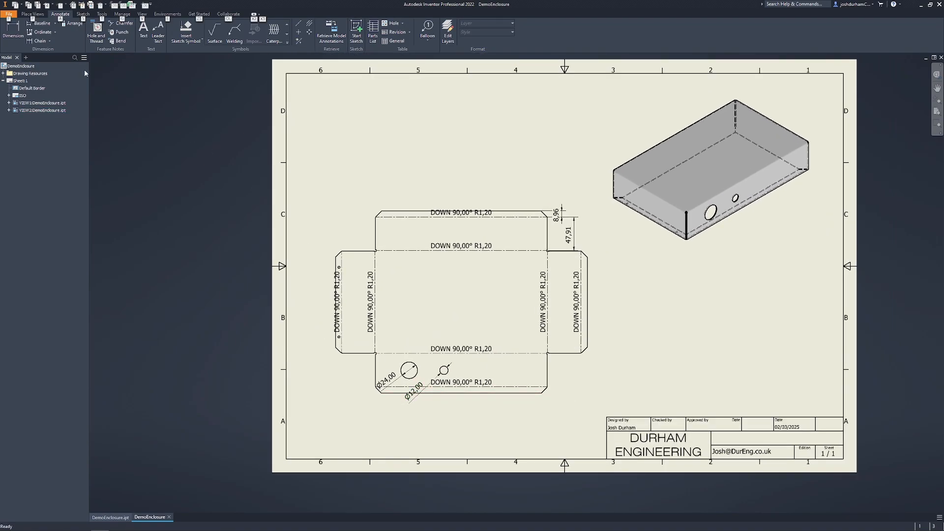
pyautogui.click(143, 31)
pyautogui.click(348, 126)
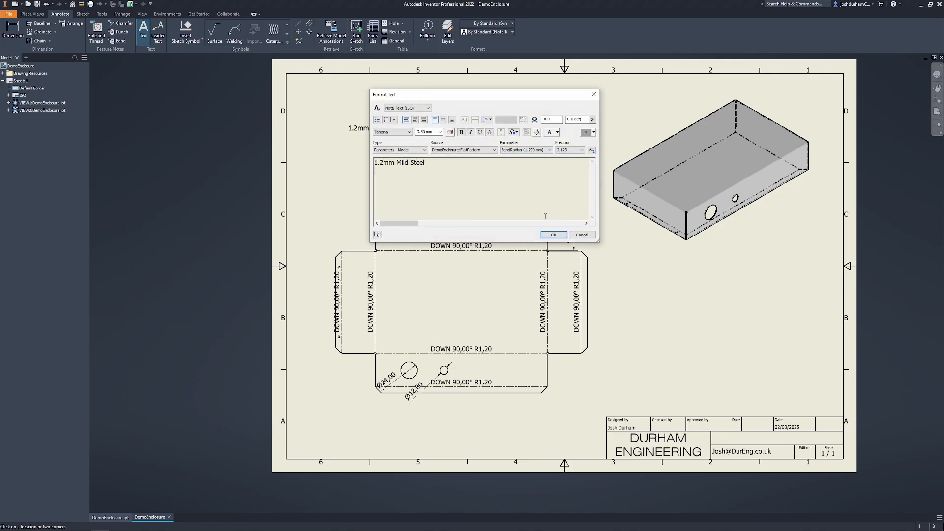
pyautogui.click(553, 234)
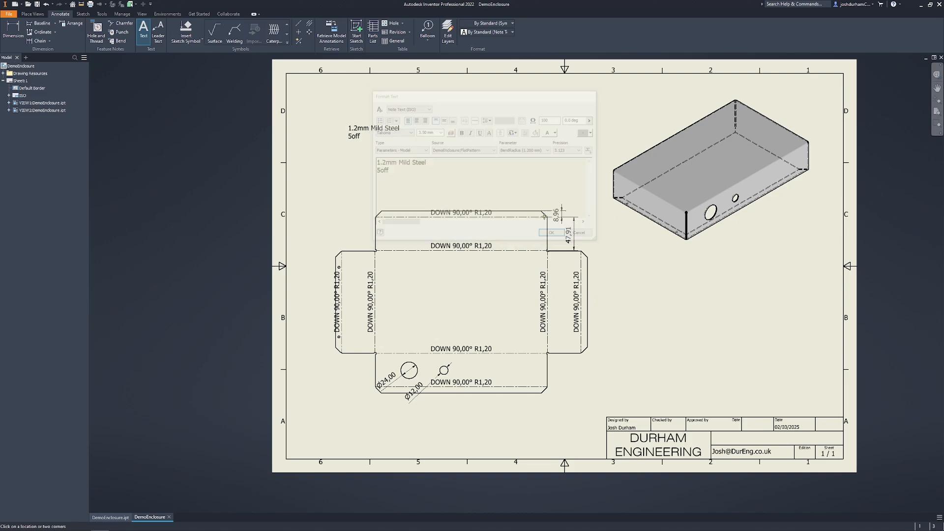
pyautogui.press('Escape')
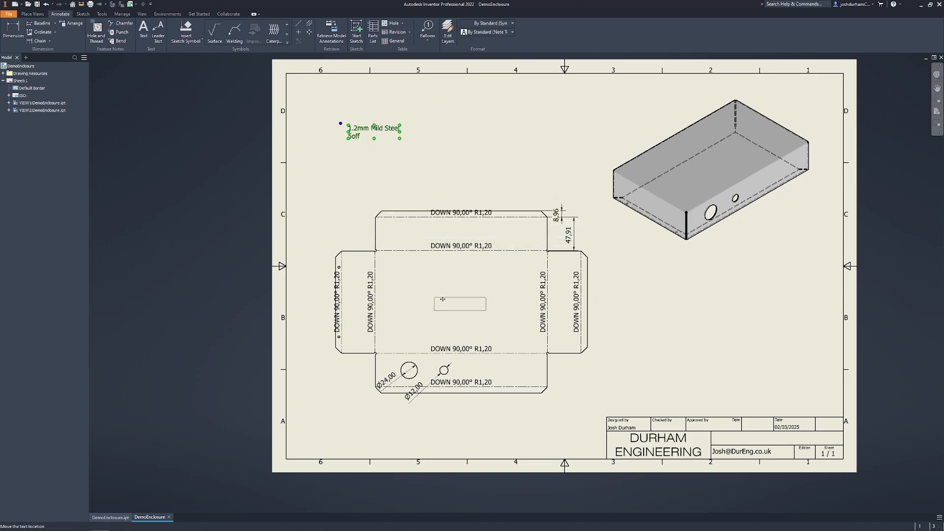
pyautogui.moveTo(374, 129); pyautogui.dragTo(458, 298)
# - Save the drawing as DemoEnclosure in the DurhamEngineering folder as an Inventor drawing file
pyautogui.hotkey('ctrl', 's')
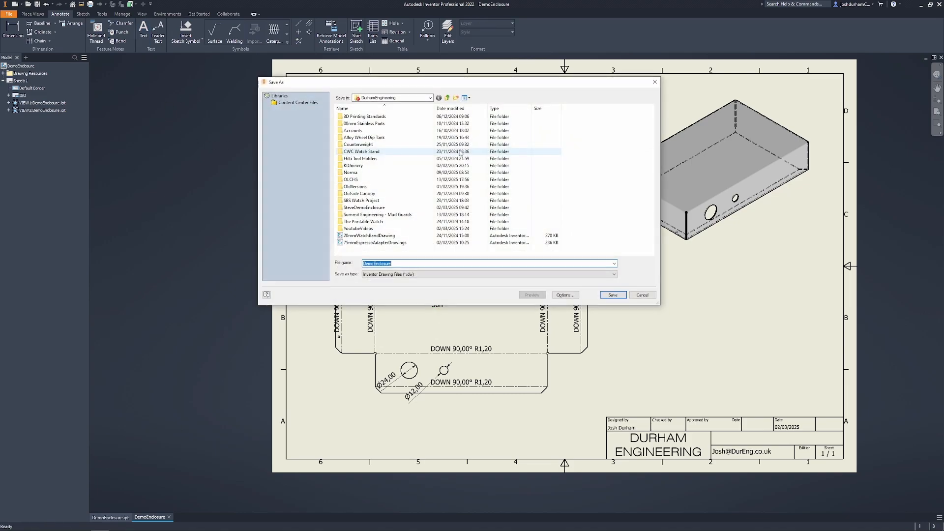
pyautogui.press('Return')
pyautogui.scroll(1, 453, 106)
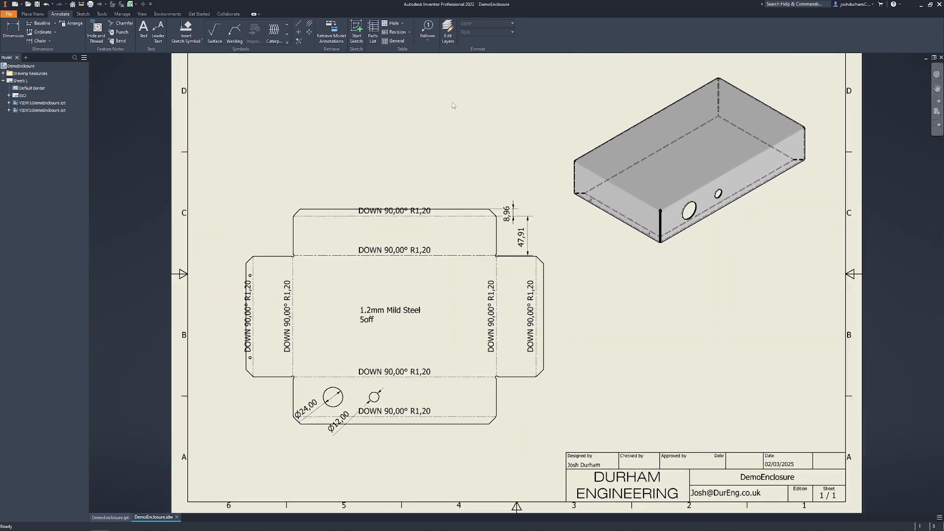
pyautogui.scroll(-1, 426, 265)
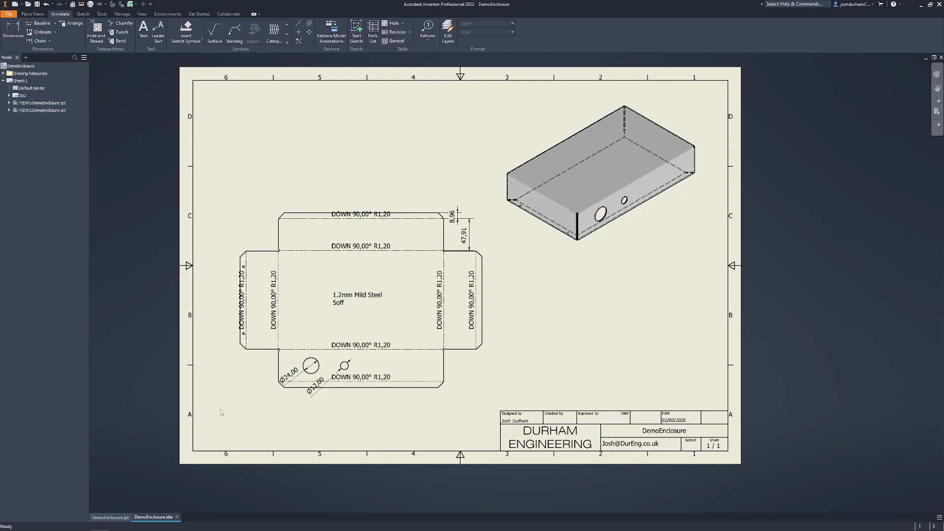
# - Switch to the DemoEnclosure part model and show its flat pattern
pyautogui.click(110, 518)
pyautogui.scroll(5, 468, 268)
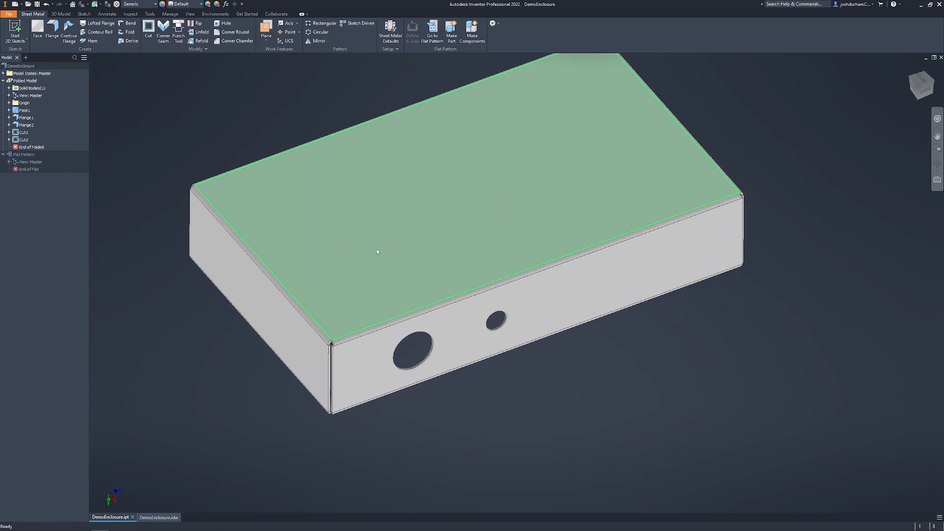
pyautogui.moveTo(389, 263)
pyautogui.click(432, 32)
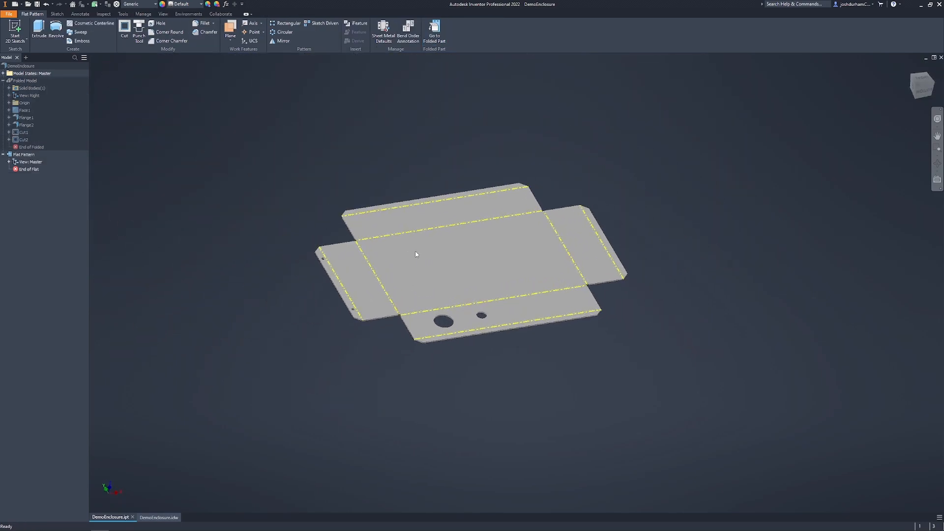
# - Export the flat pattern's main face as an AutoCAD DXF file named DemoEnclosure
pyautogui.rightClick(415, 245)
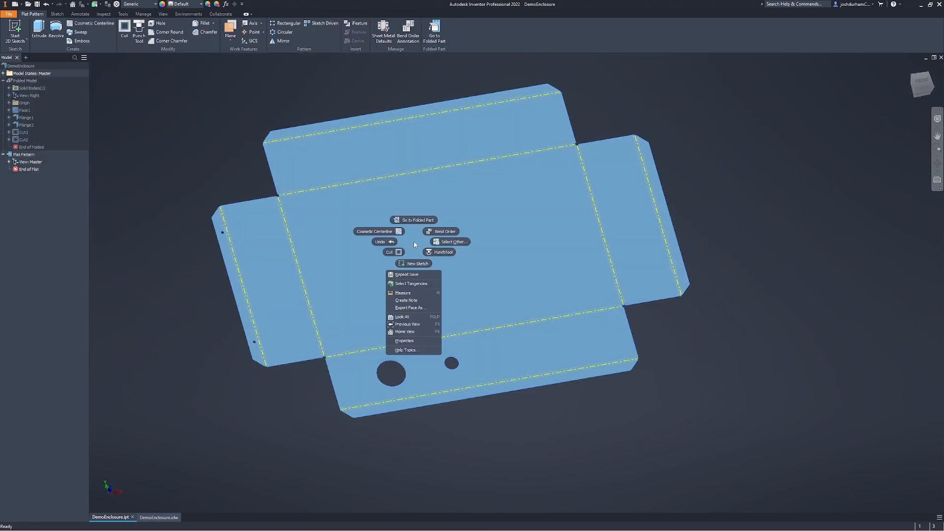
pyautogui.click(411, 307)
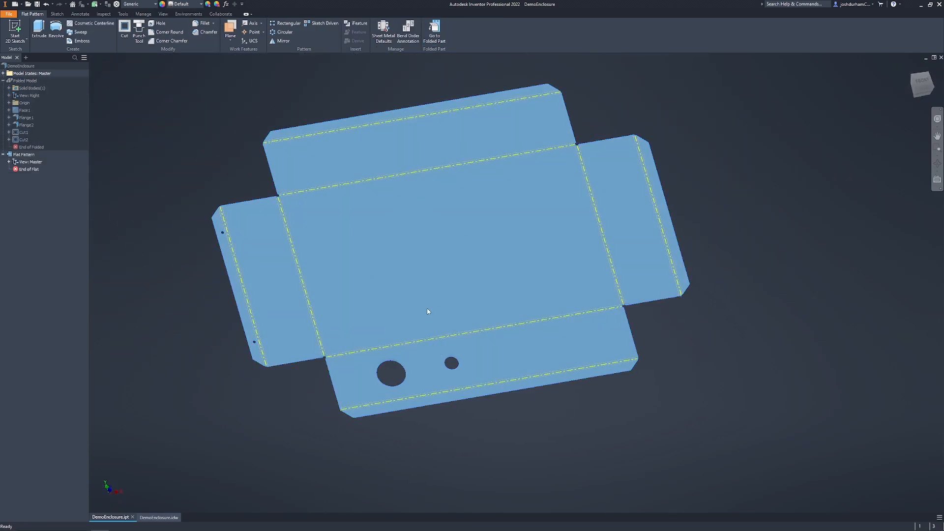
pyautogui.write('Demo')
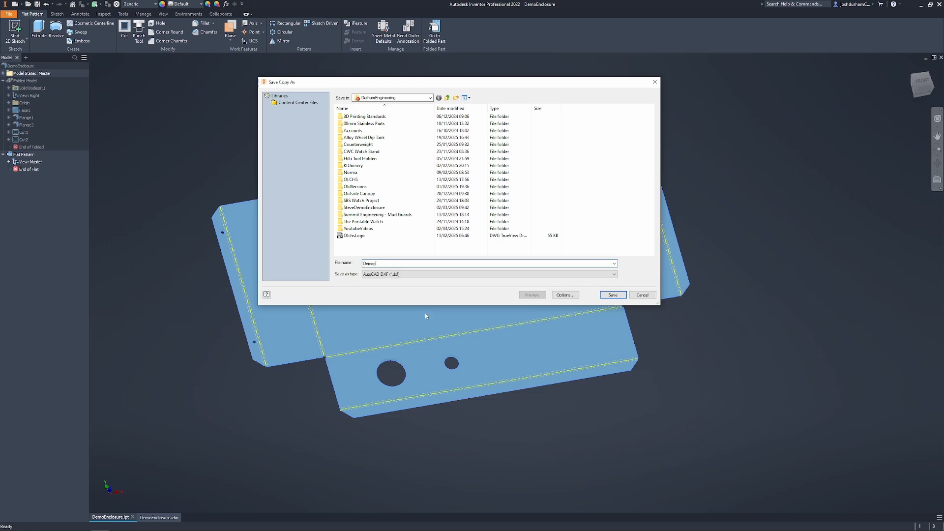
pyautogui.write('Enclou')
pyautogui.press('BackSpace')
pyautogui.write('sure')
pyautogui.press('Return')
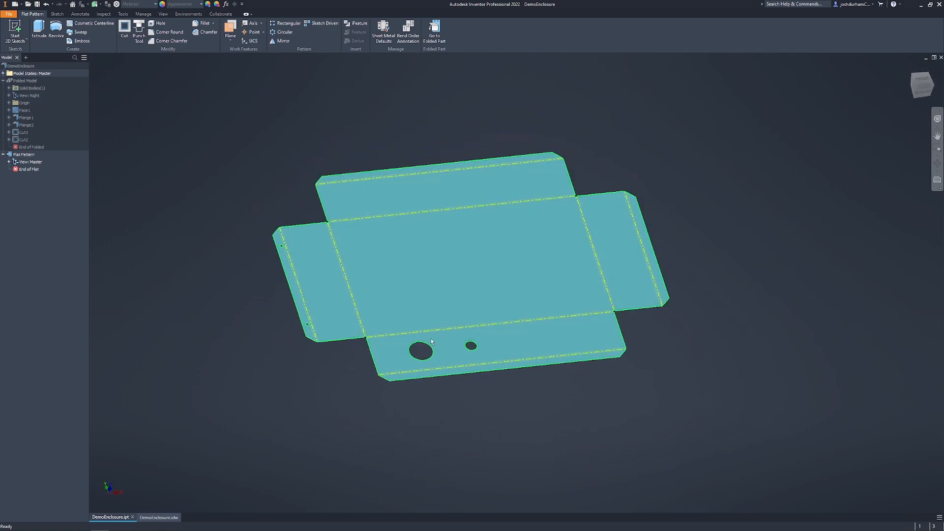
# - Open the exported DemoEnclosure DXF in DWG TrueView and examine the cutting outline and holes
pyautogui.press('super')
pyautogui.write('demoen')
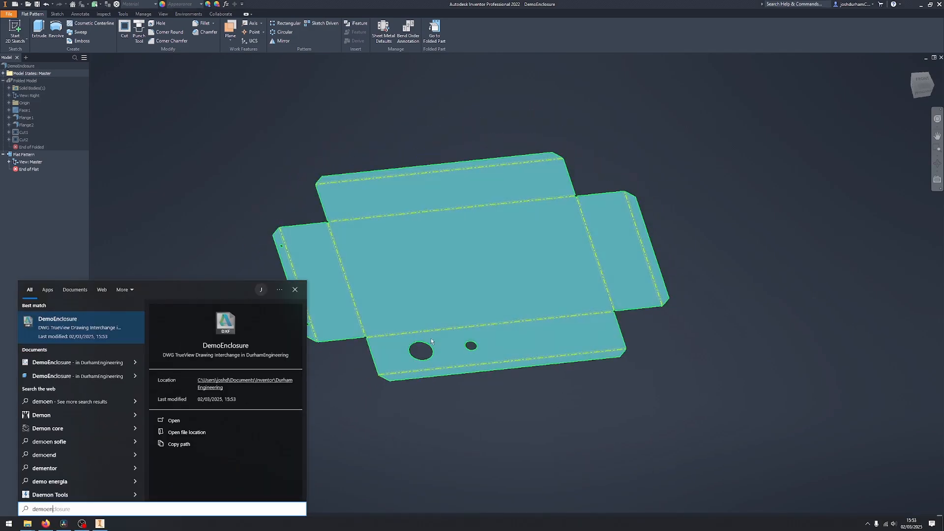
pyautogui.press('Return')
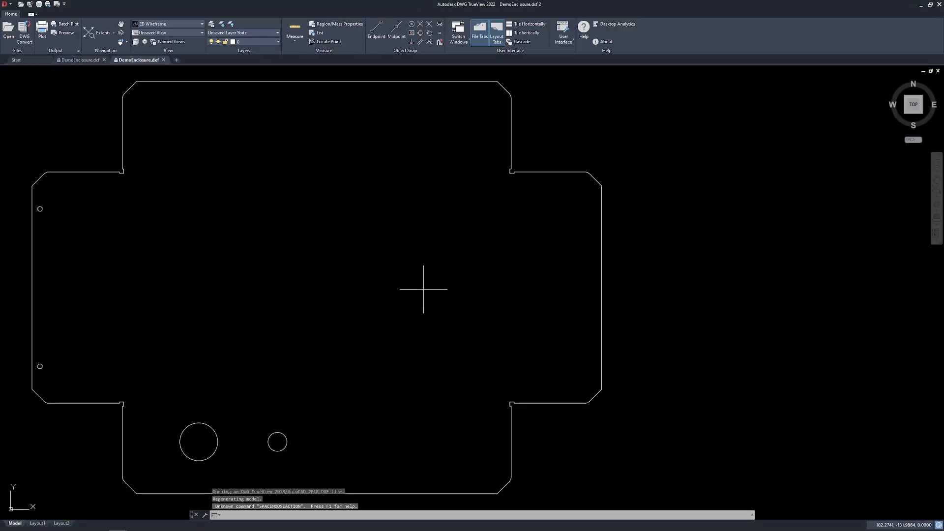
pyautogui.scroll(-1, 423, 289)
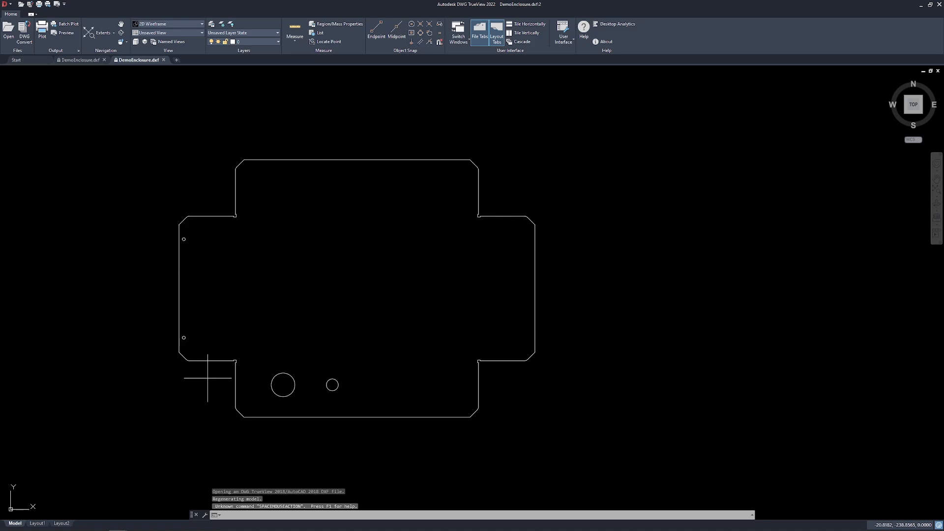
pyautogui.scroll(-1, 285, 385)
pyautogui.scroll(2, 255, 385)
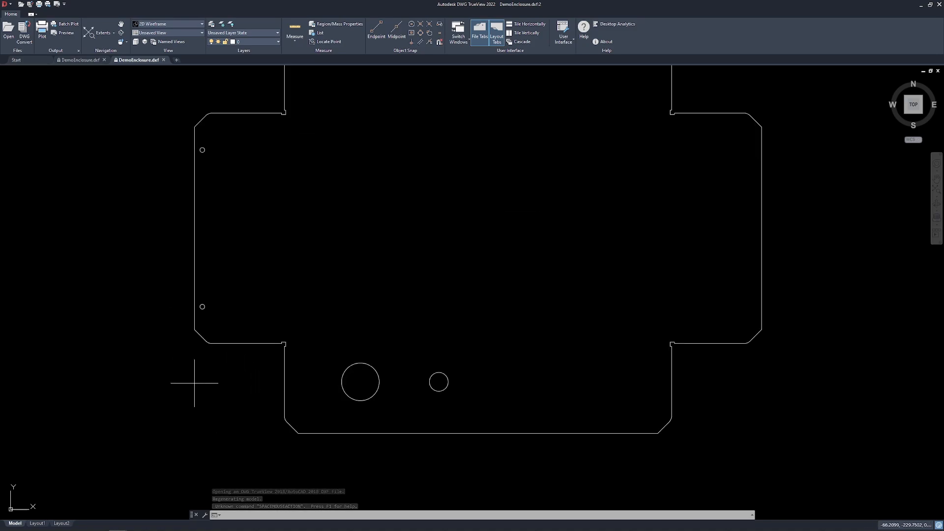
pyautogui.scroll(-1, 195, 383)
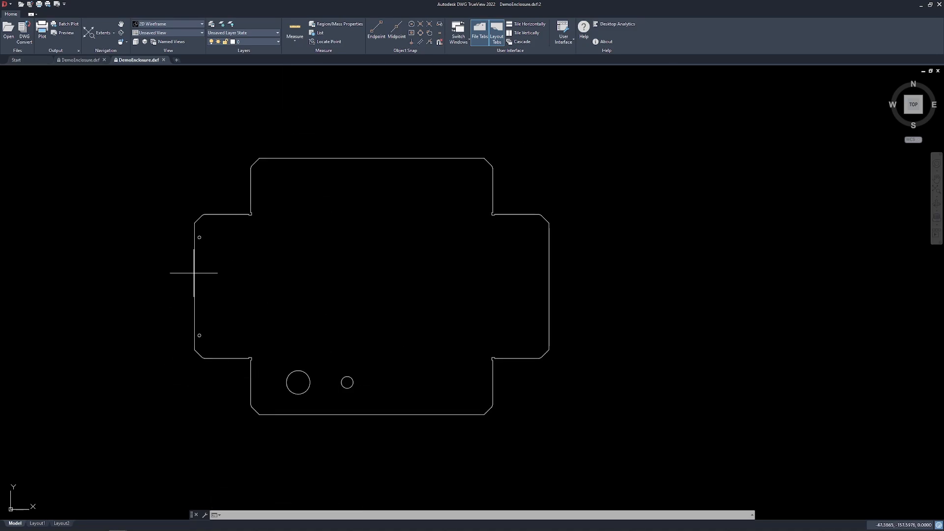
# - Switch back to Inventor and show the DemoEnclosure drawing sheet
pyautogui.hotkey('alt', 'Tab')
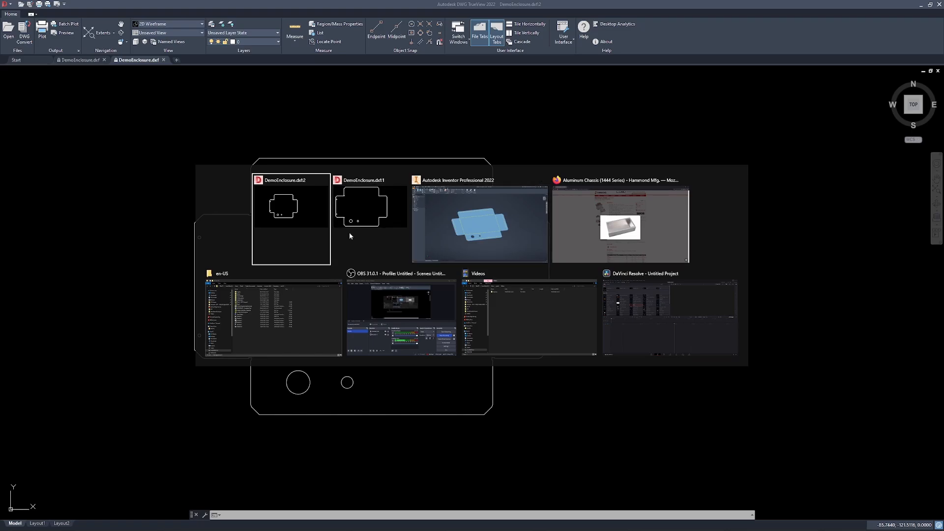
pyautogui.click(473, 236)
pyautogui.click(161, 517)
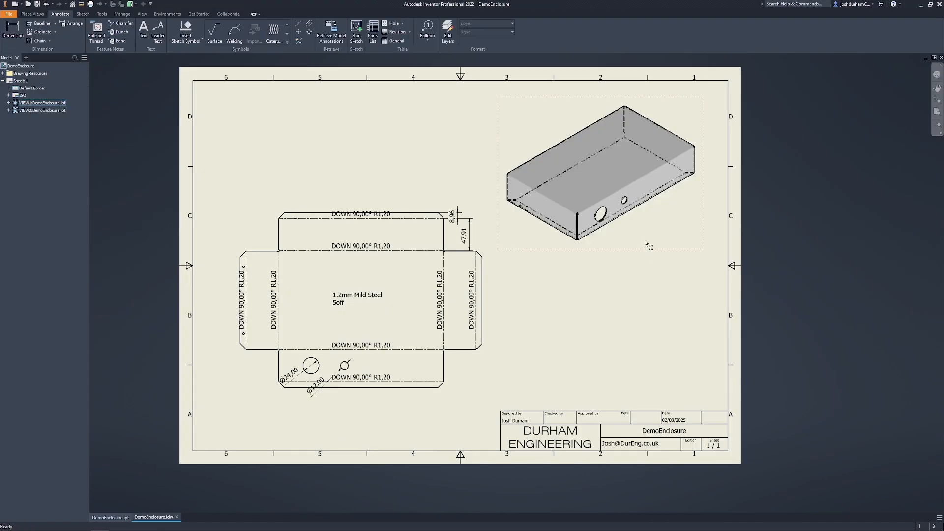